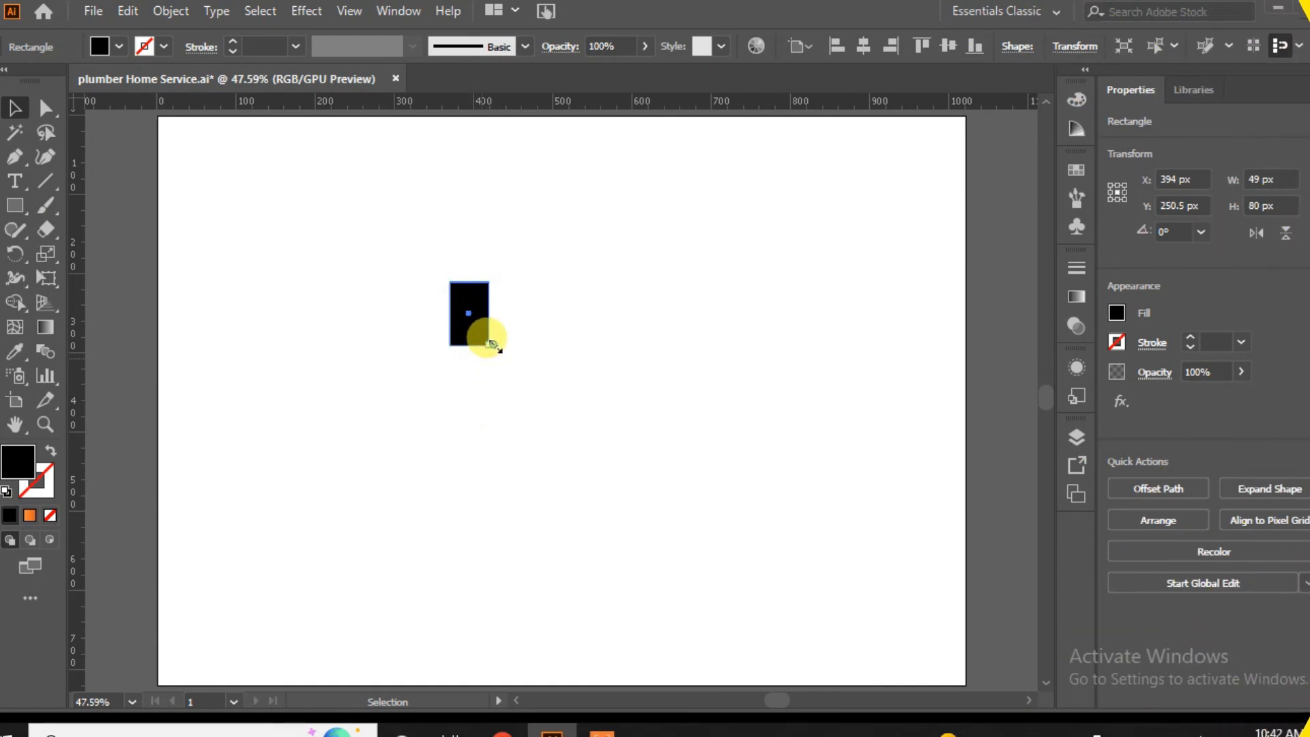
# Enlarge the black rectangle to about 99 × 161 px and shear it with Free Transform into a parallelogram whose upper edge leans left.
pyautogui.moveTo(491, 345); pyautogui.dragTo(528, 408)
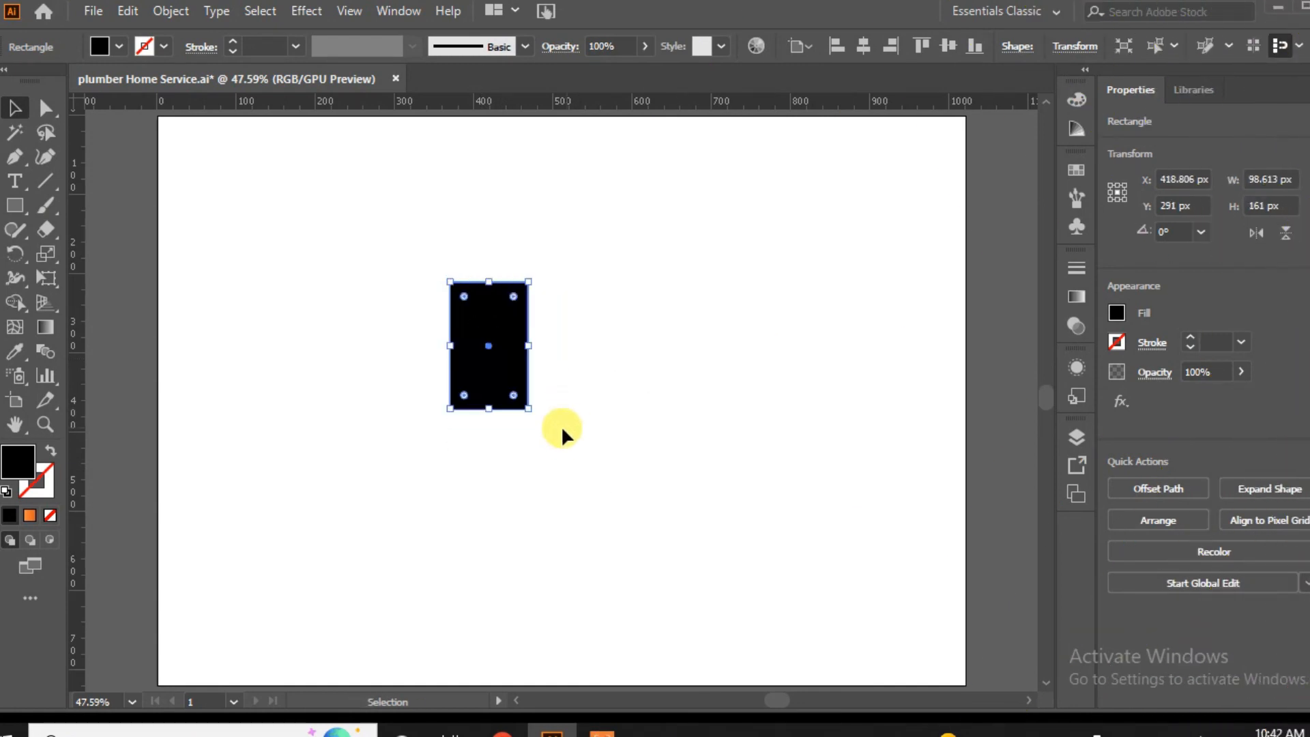
pyautogui.click(46, 278)
pyautogui.moveTo(476, 280); pyautogui.dragTo(389, 308)
pyautogui.click(15, 108)
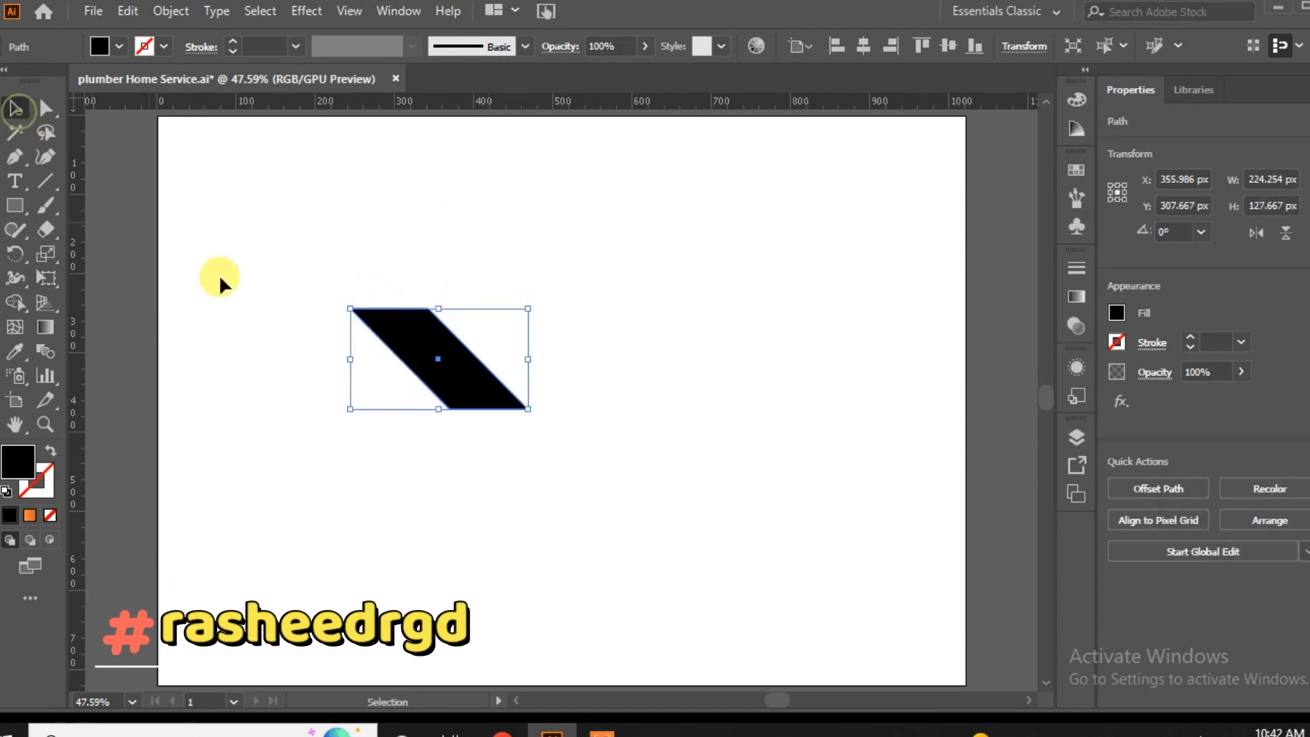
# Move the parallelogram toward the artboard's centre and stretch it wider to form the right roof slope.
pyautogui.click(307, 370)
pyautogui.moveTo(454, 374); pyautogui.dragTo(585, 365)
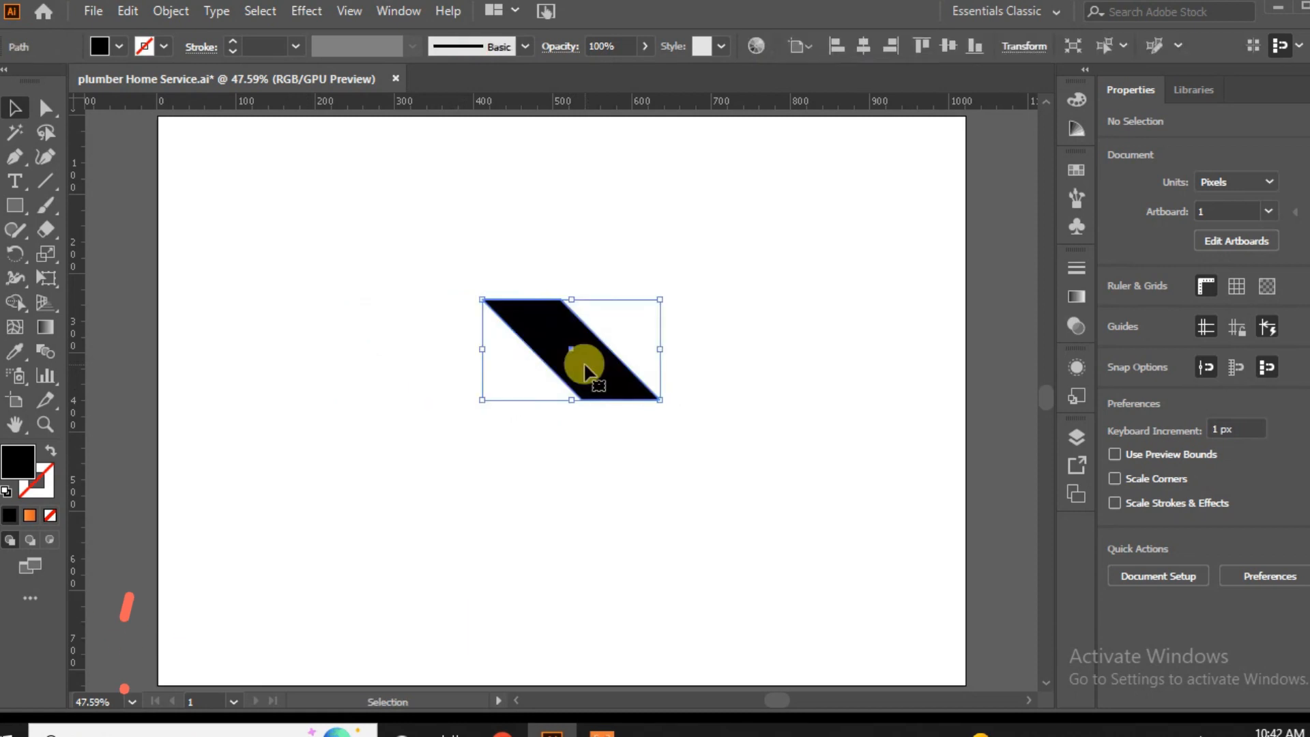
pyautogui.moveTo(666, 351); pyautogui.dragTo(696, 350)
pyautogui.click(602, 471)
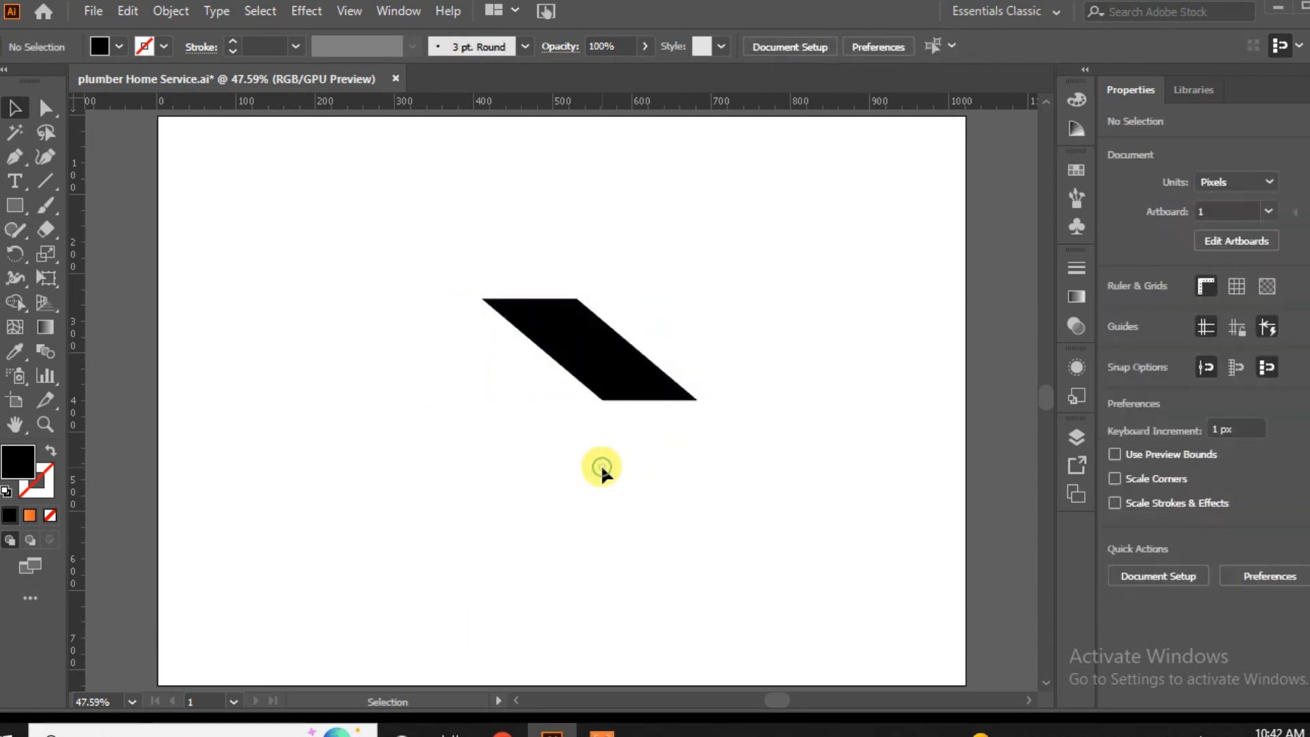
# Draw a thin vertical rectangle about 14 × 128 px to the left of the roof parallelogram.
pyautogui.moveTo(22, 200); pyautogui.dragTo(65, 205)
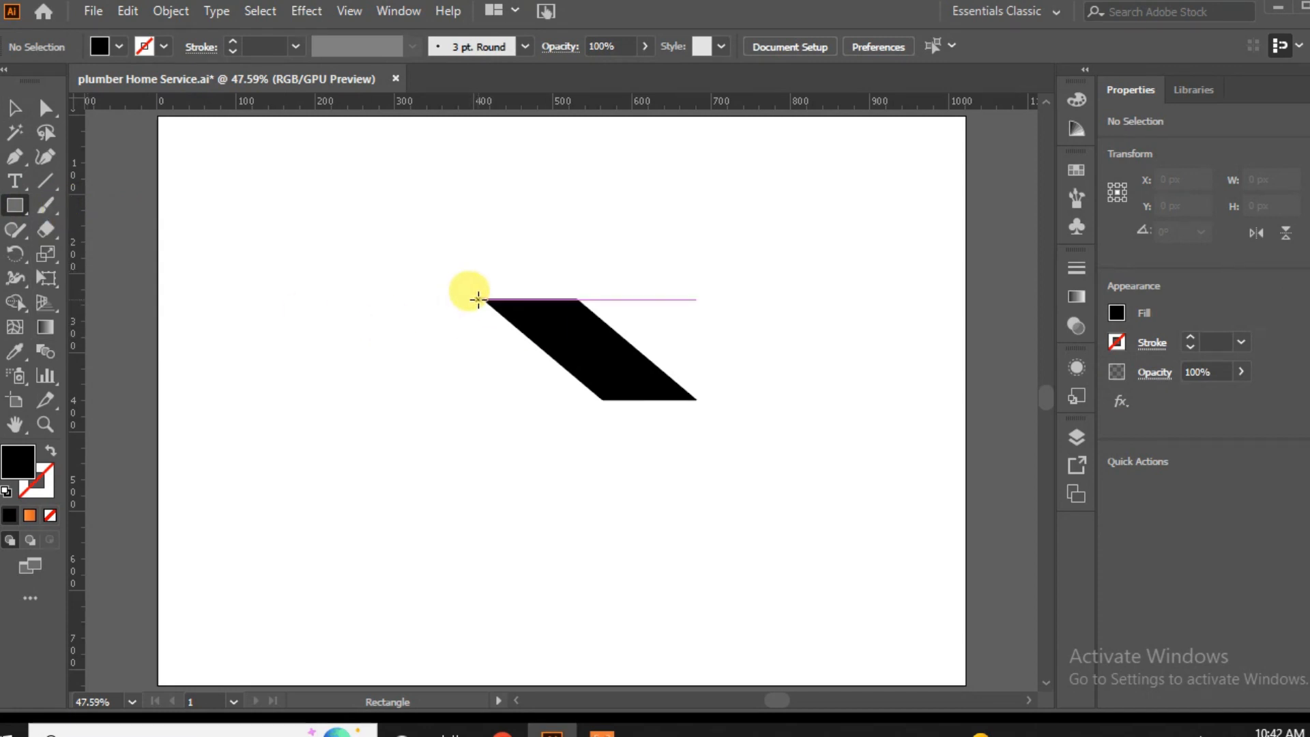
pyautogui.moveTo(460, 299); pyautogui.dragTo(433, 354)
pyautogui.click(21, 122)
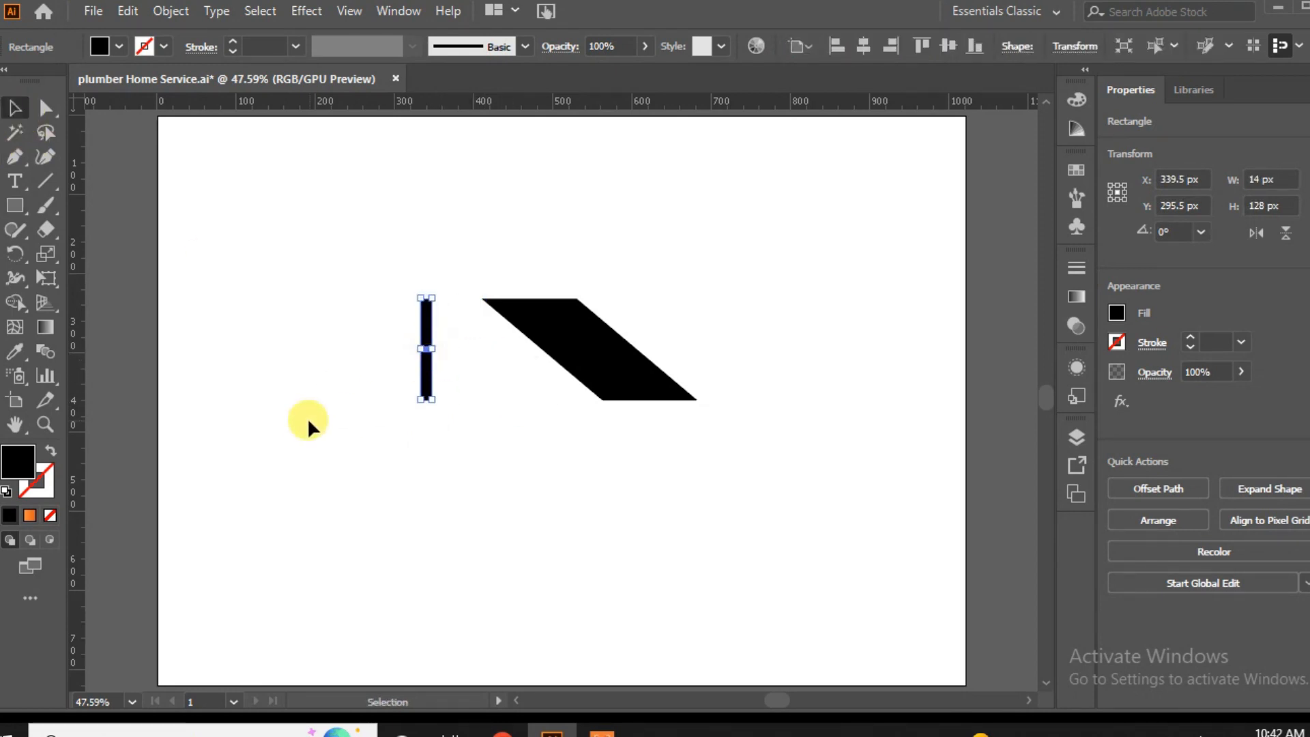
# Shear the thin rectangle with Free Transform into a slanted left roof edge meeting the parallelogram's upper-left corner, and fine-tune its fit.
pyautogui.click(46, 277)
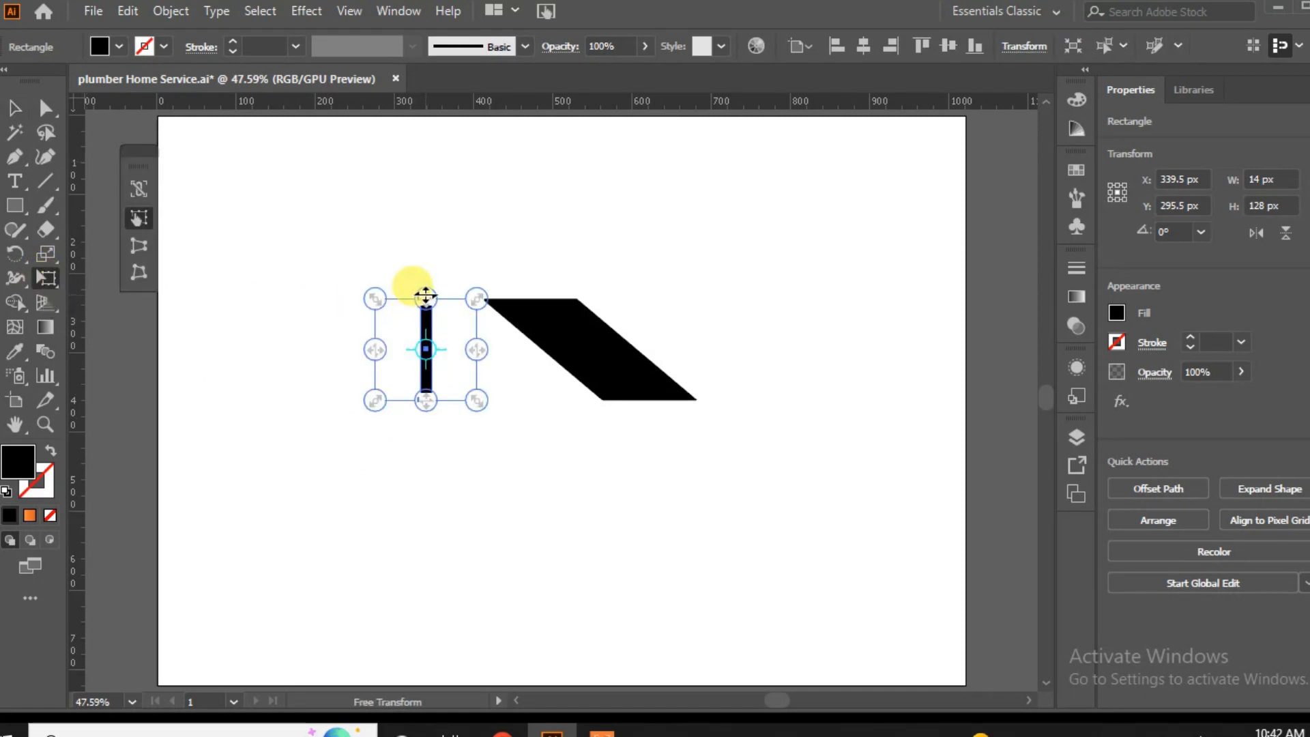
pyautogui.moveTo(426, 297); pyautogui.dragTo(483, 301)
pyautogui.moveTo(454, 403); pyautogui.dragTo(430, 402)
pyautogui.click(15, 107)
pyautogui.click(273, 381)
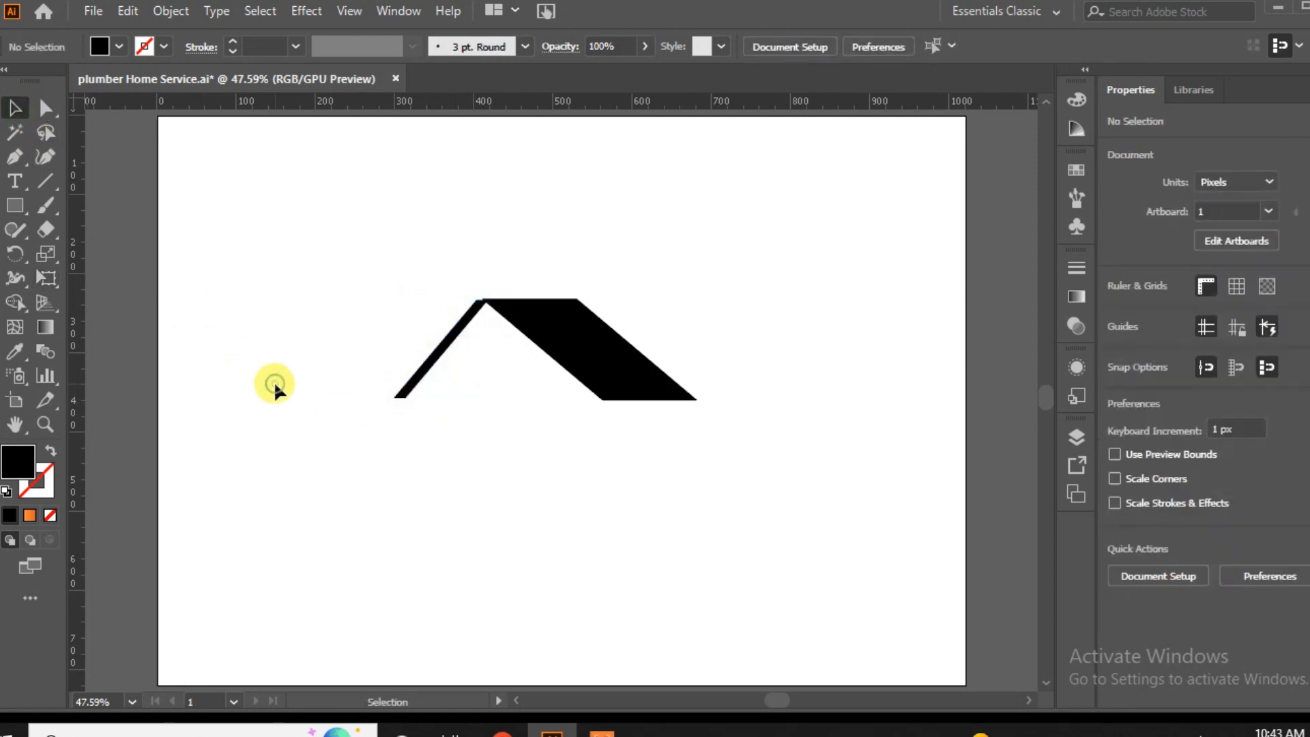
pyautogui.click(471, 320)
pyautogui.moveTo(441, 300); pyautogui.dragTo(443, 299)
pyautogui.click(523, 483)
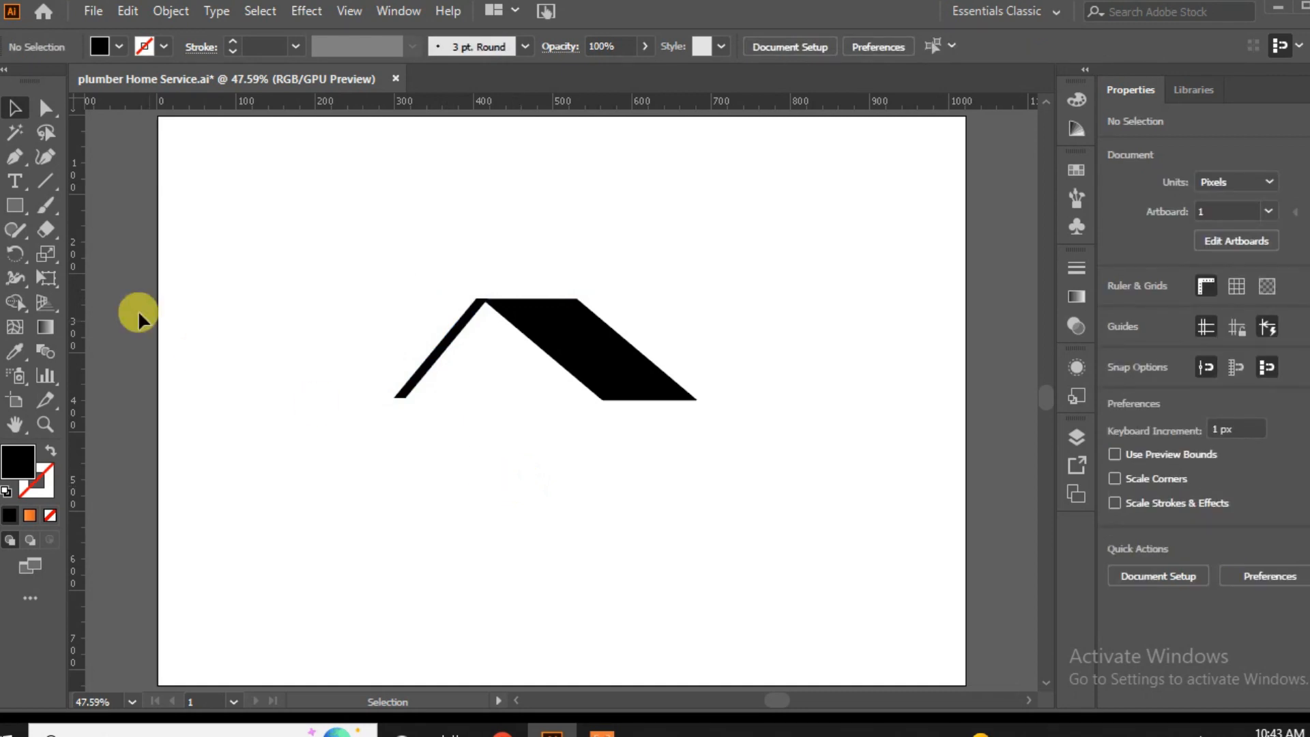
# Draw a tapered sliver with a small foot inside the left roof edge using the Pen tool, running from below the peak to the eave.
pyautogui.click(16, 158)
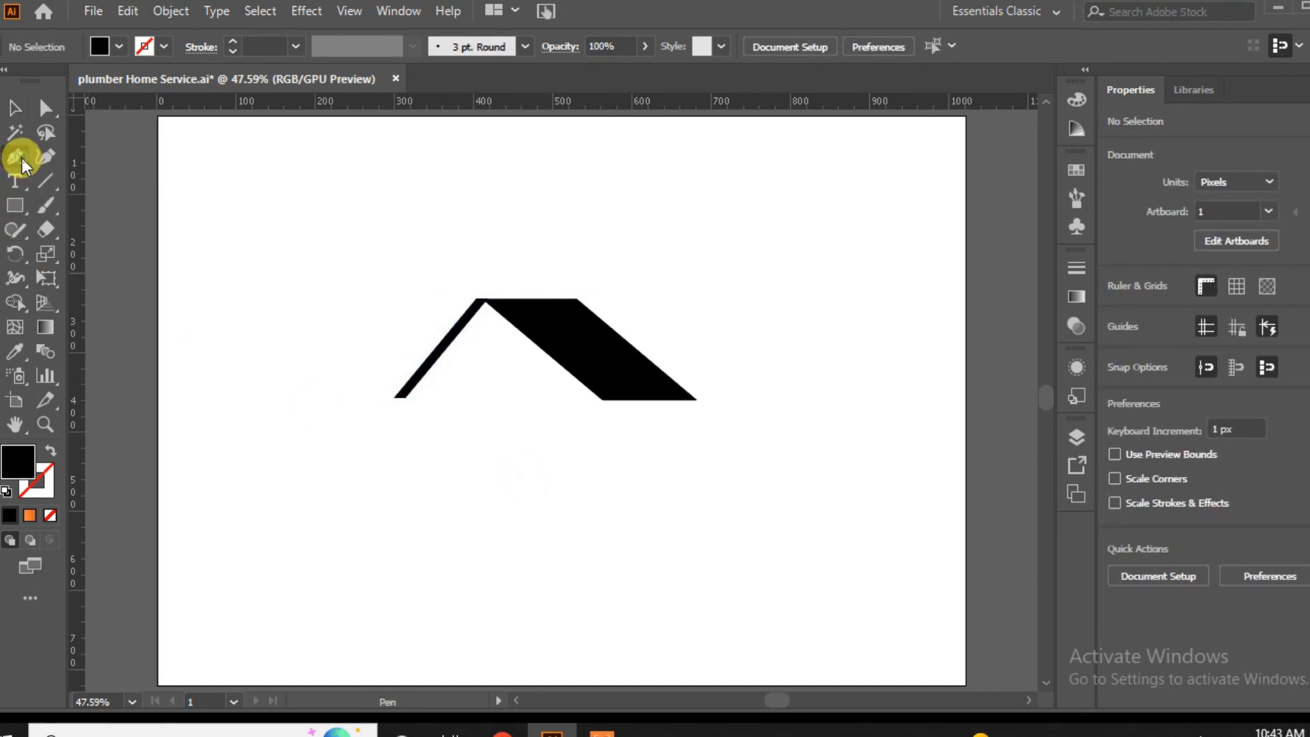
pyautogui.click(486, 313)
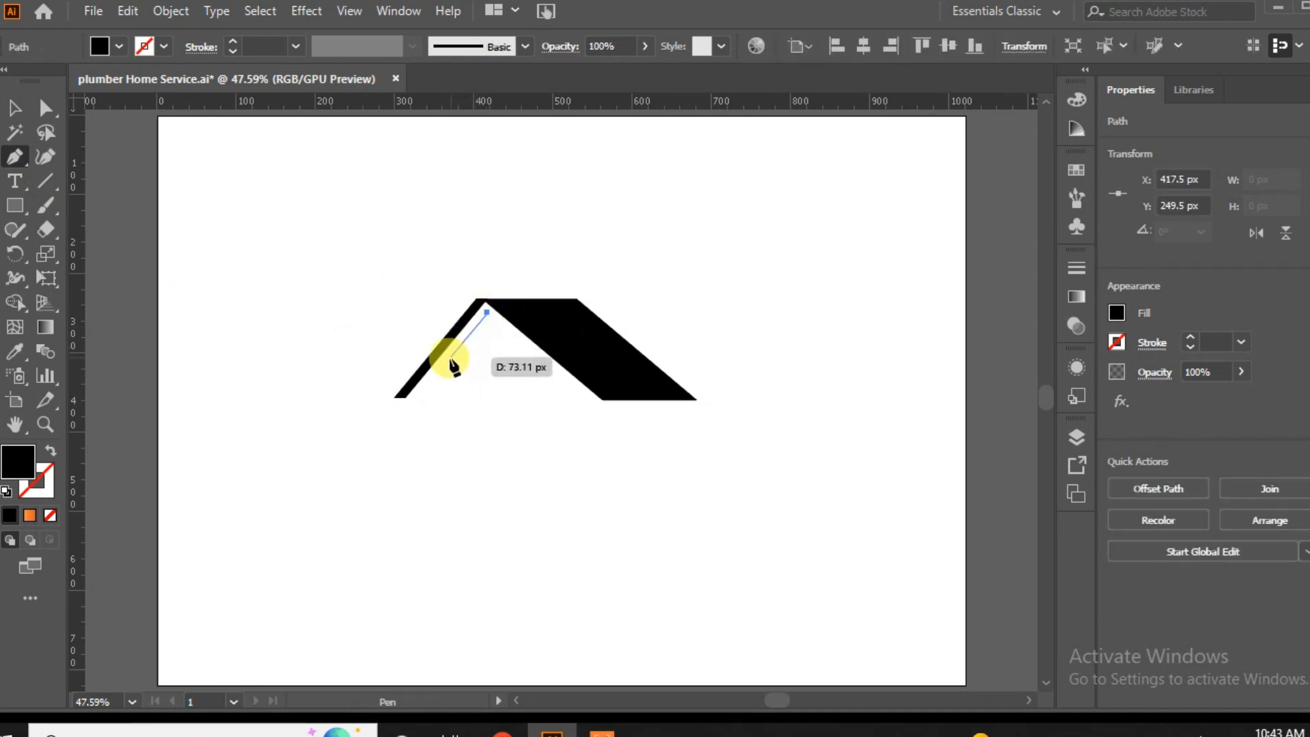
pyautogui.click(413, 399)
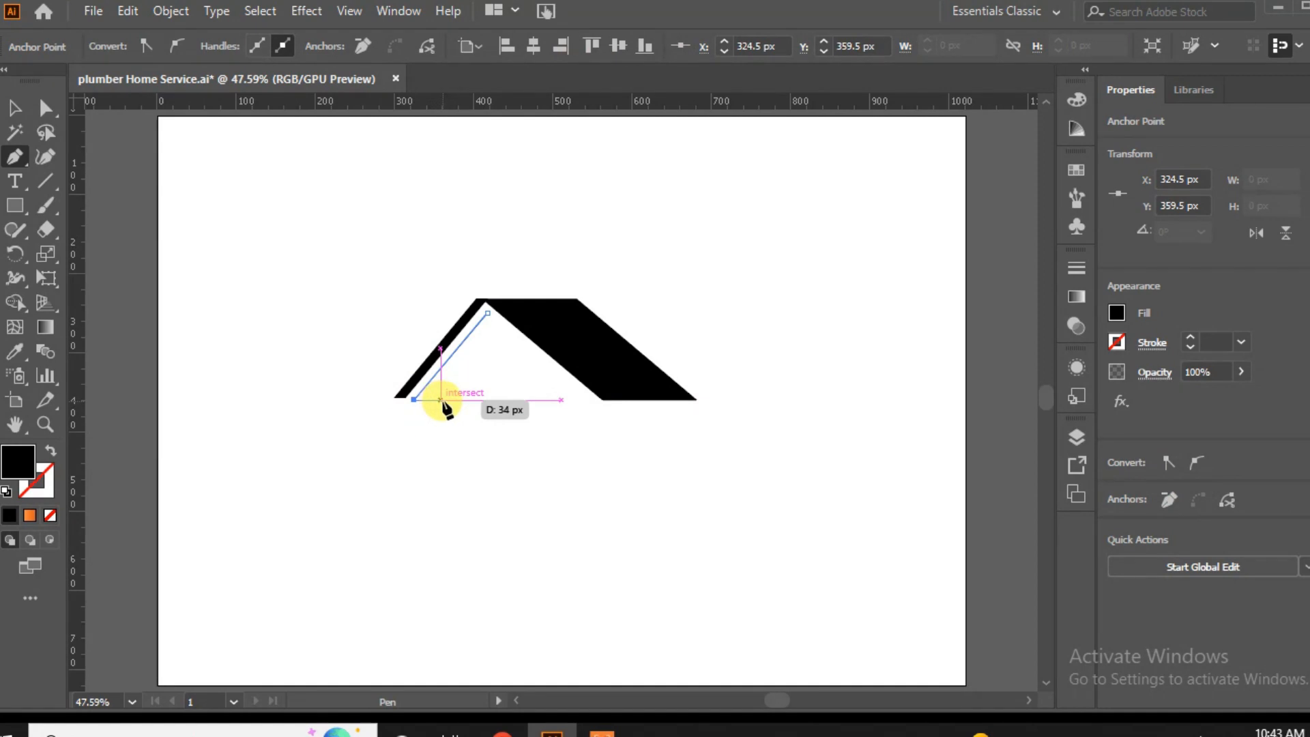
pyautogui.click(441, 400)
pyautogui.click(431, 390)
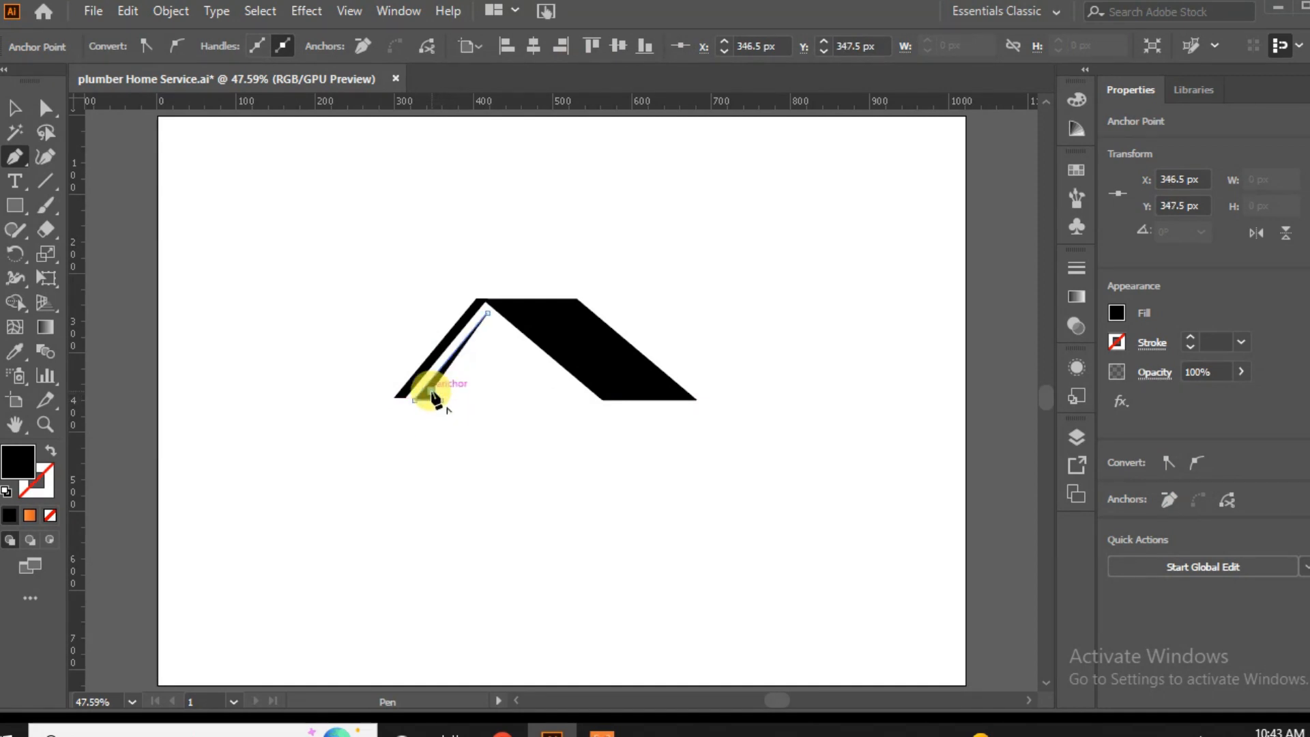
pyautogui.click(487, 313)
pyautogui.click(15, 108)
pyautogui.click(310, 427)
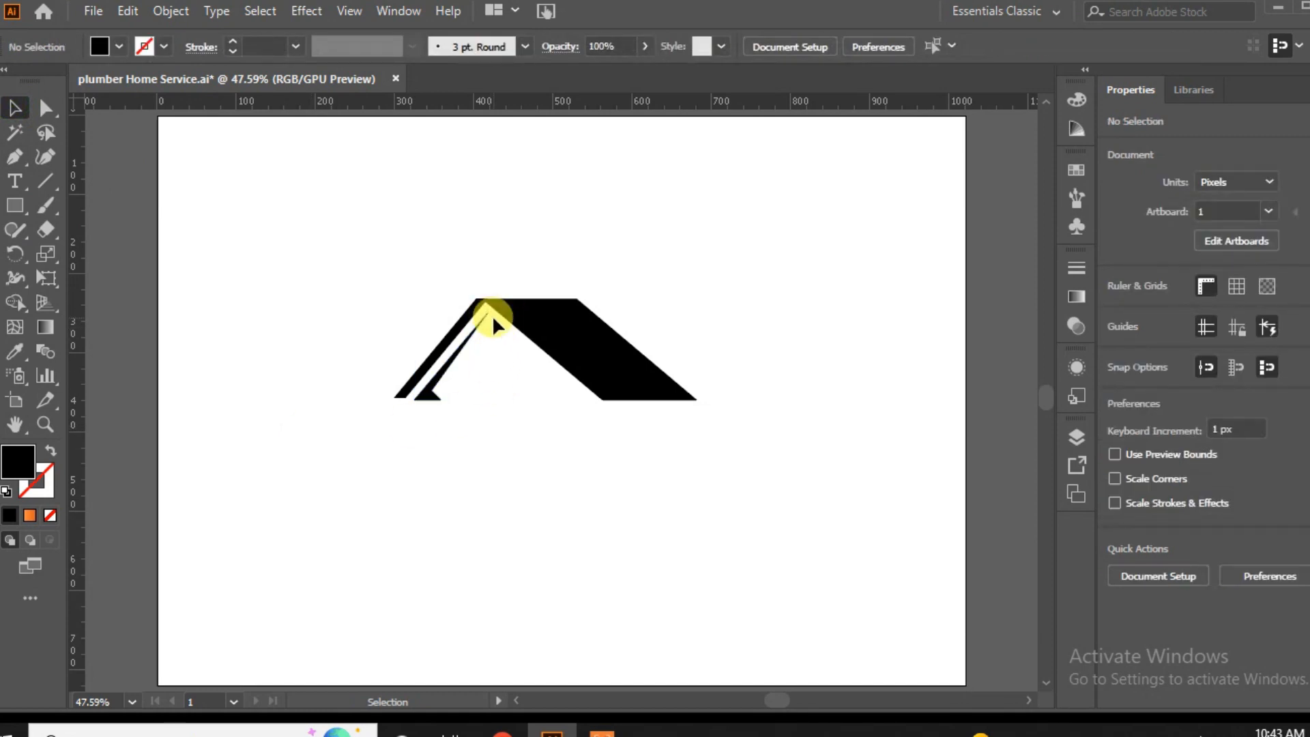
# Draw a closed narrow sliver with the Pen tool from below the roof peak down along the inner edge of the right slope.
pyautogui.click(15, 157)
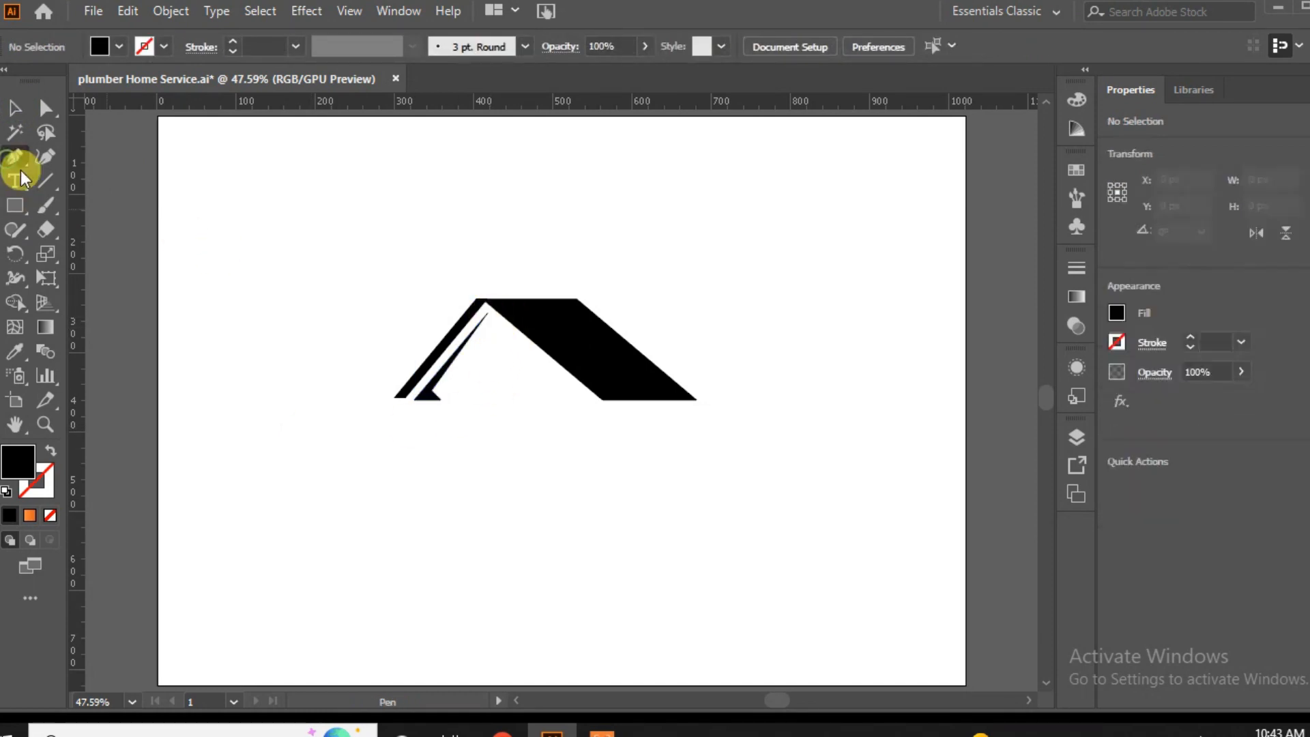
pyautogui.click(486, 316)
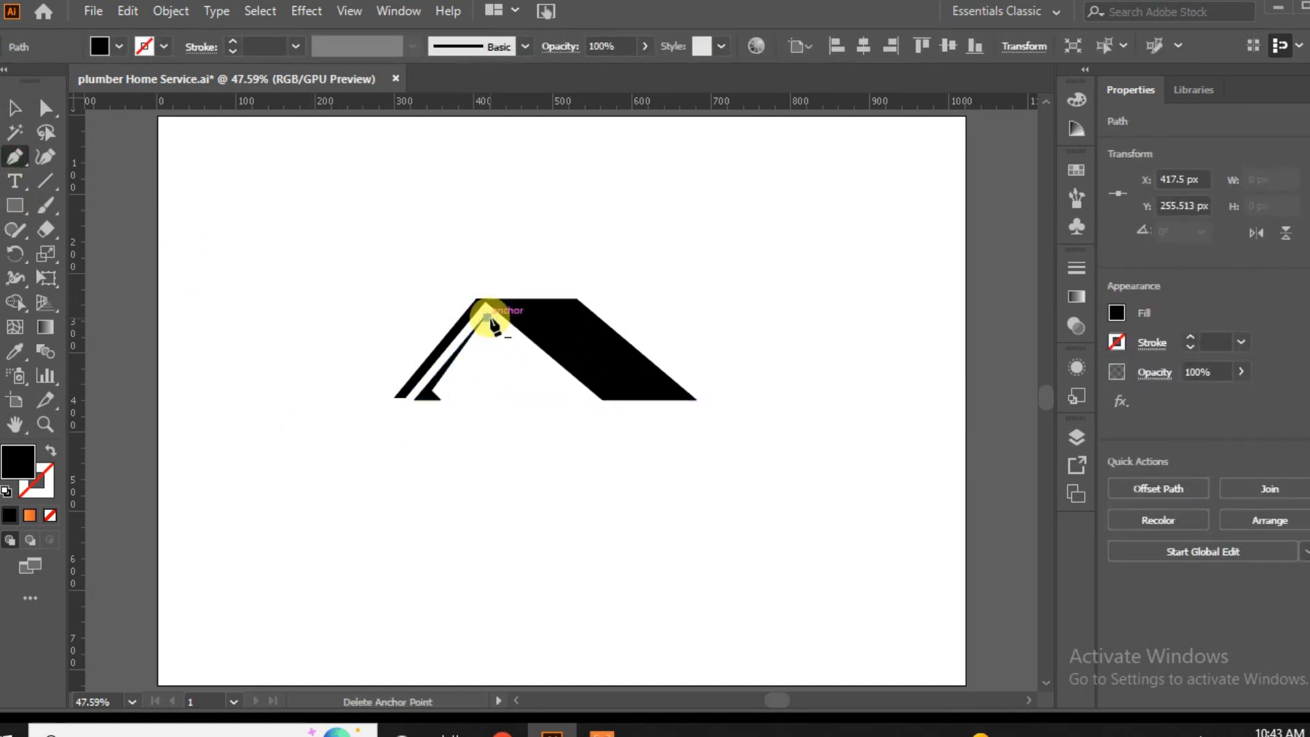
pyautogui.click(584, 400)
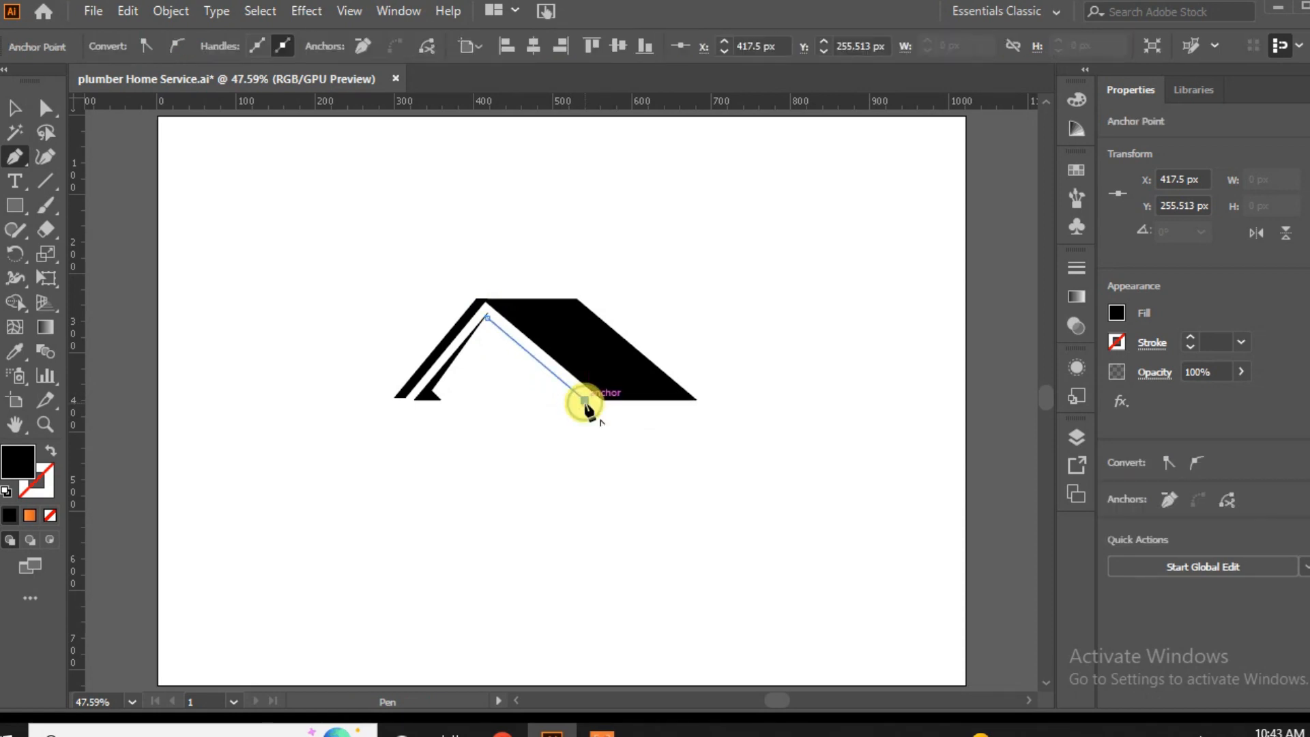
pyautogui.click(487, 318)
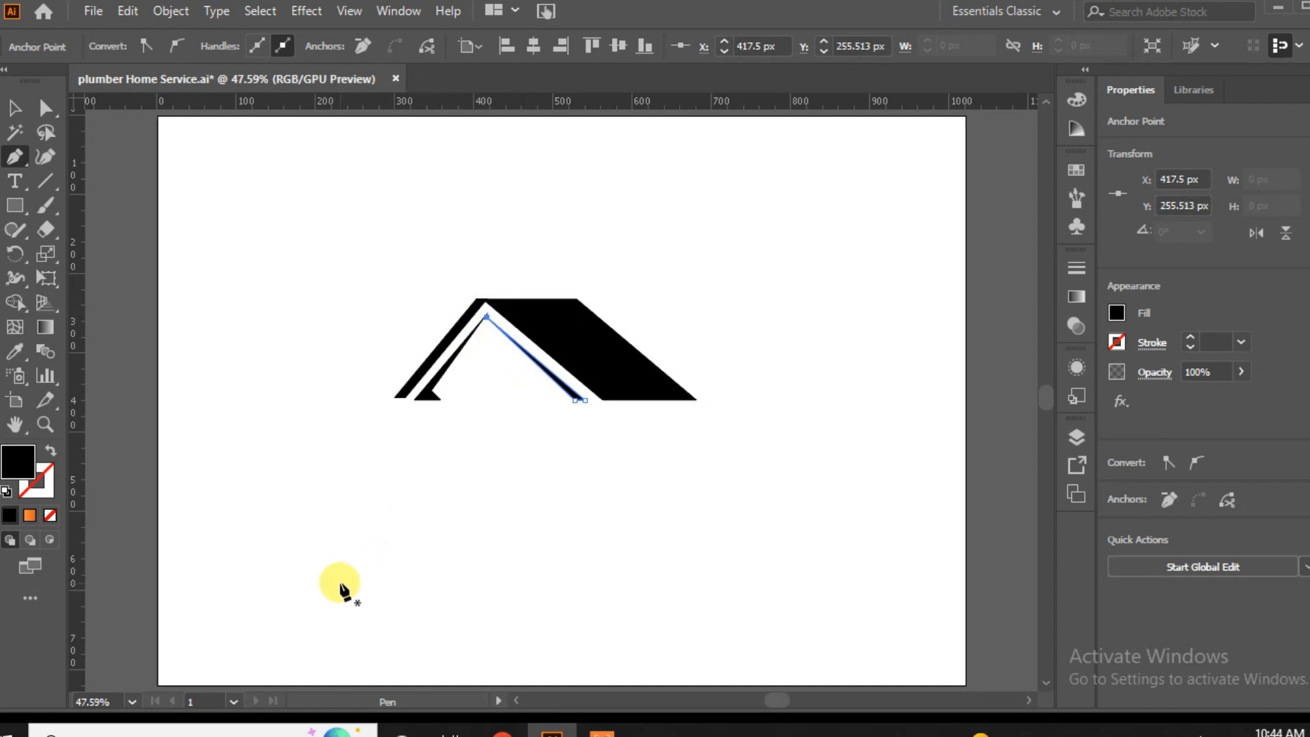
# Move the right sliver's top anchor point up to meet the left sliver's tip at X 417.5, Y 249.5 px.
pyautogui.click(46, 108)
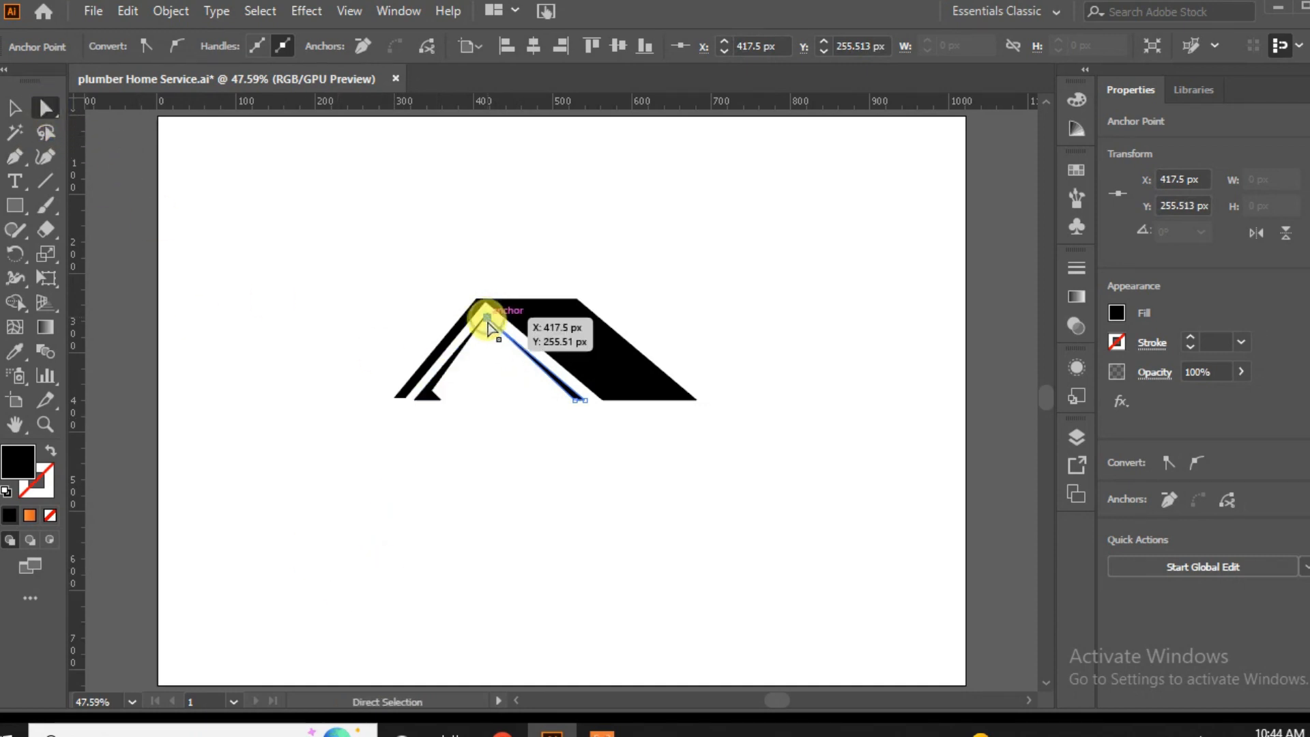
pyautogui.hotkey('ctrl', '=')
pyautogui.hotkey('ctrl', '=')
pyautogui.hotkey('ctrl', '=')
pyautogui.hotkey('ctrl', '=')
pyautogui.hotkey('ctrl', '=')
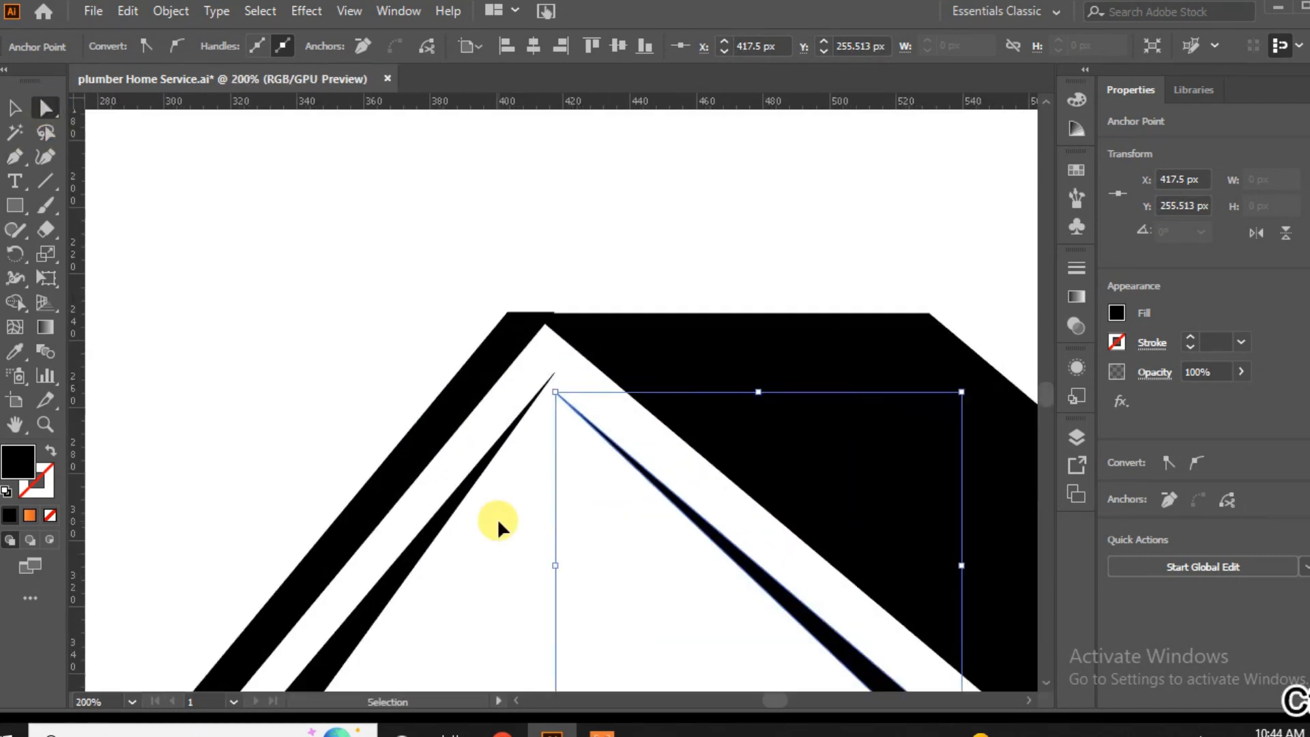
pyautogui.hotkey('ctrl', '=')
pyautogui.moveTo(555, 389); pyautogui.dragTo(553, 362)
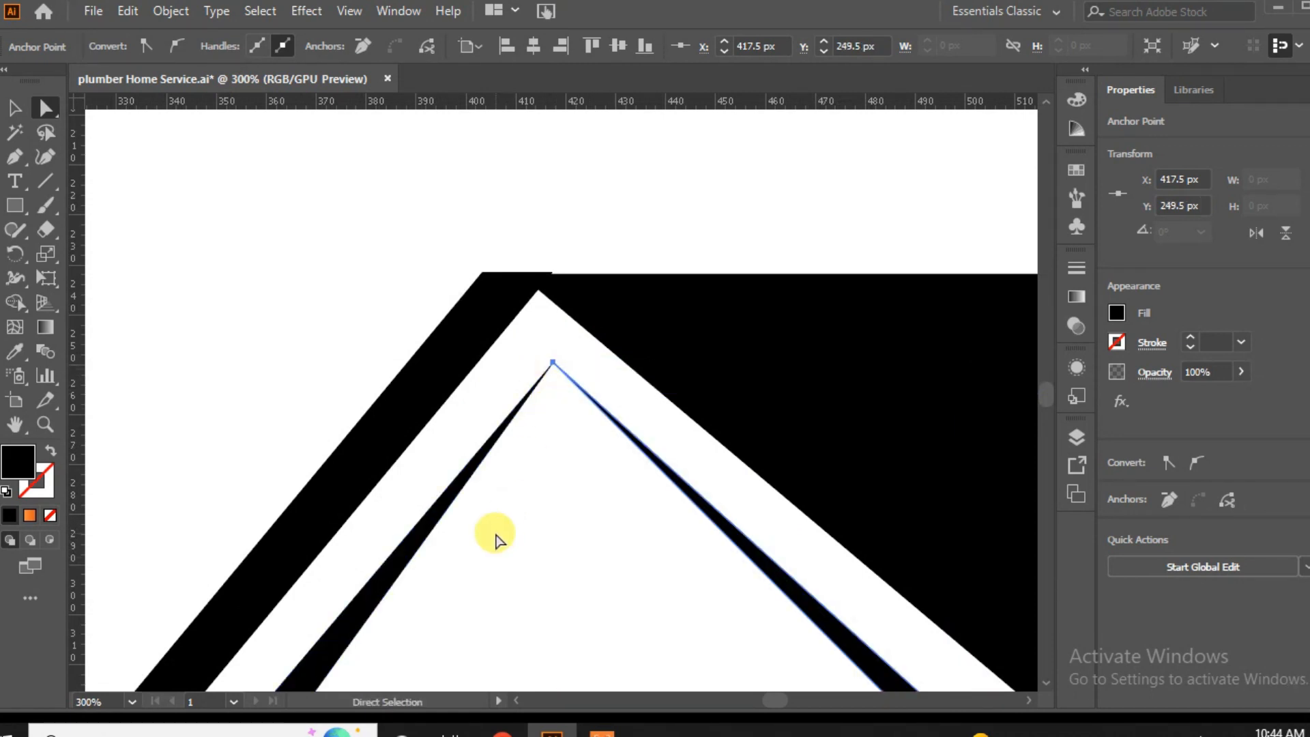
# Adjust the right sliver's lower anchor points to widen its base and keep its outer edge parallel to the roof slope.
pyautogui.scroll(-3, 587, 543)
pyautogui.moveTo(880, 563); pyautogui.dragTo(424, 444)
pyautogui.moveTo(714, 551)
pyautogui.mouseDown()
pyautogui.moveTo(761, 555)
pyautogui.moveTo(738, 552)
pyautogui.mouseUp()
pyautogui.moveTo(655, 558); pyautogui.dragTo(658, 559)
pyautogui.click(504, 607)
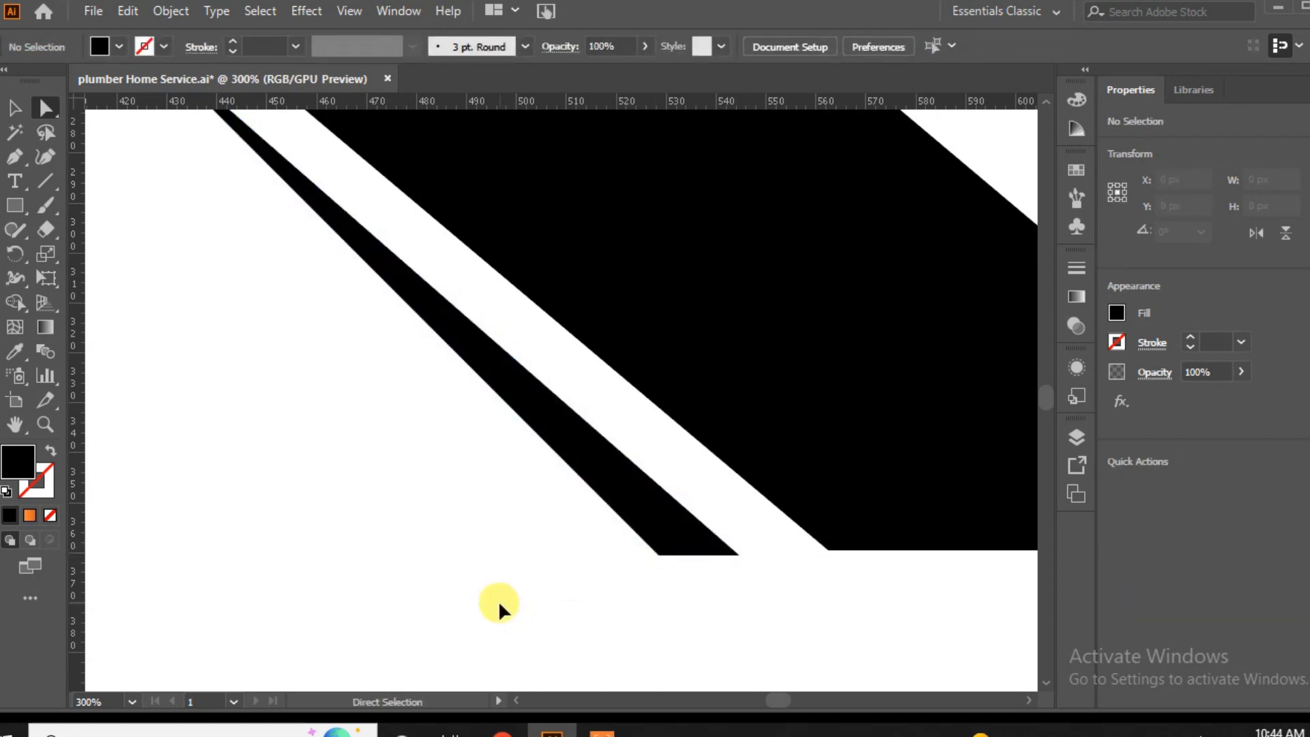
pyautogui.hotkey('ctrl', '0')
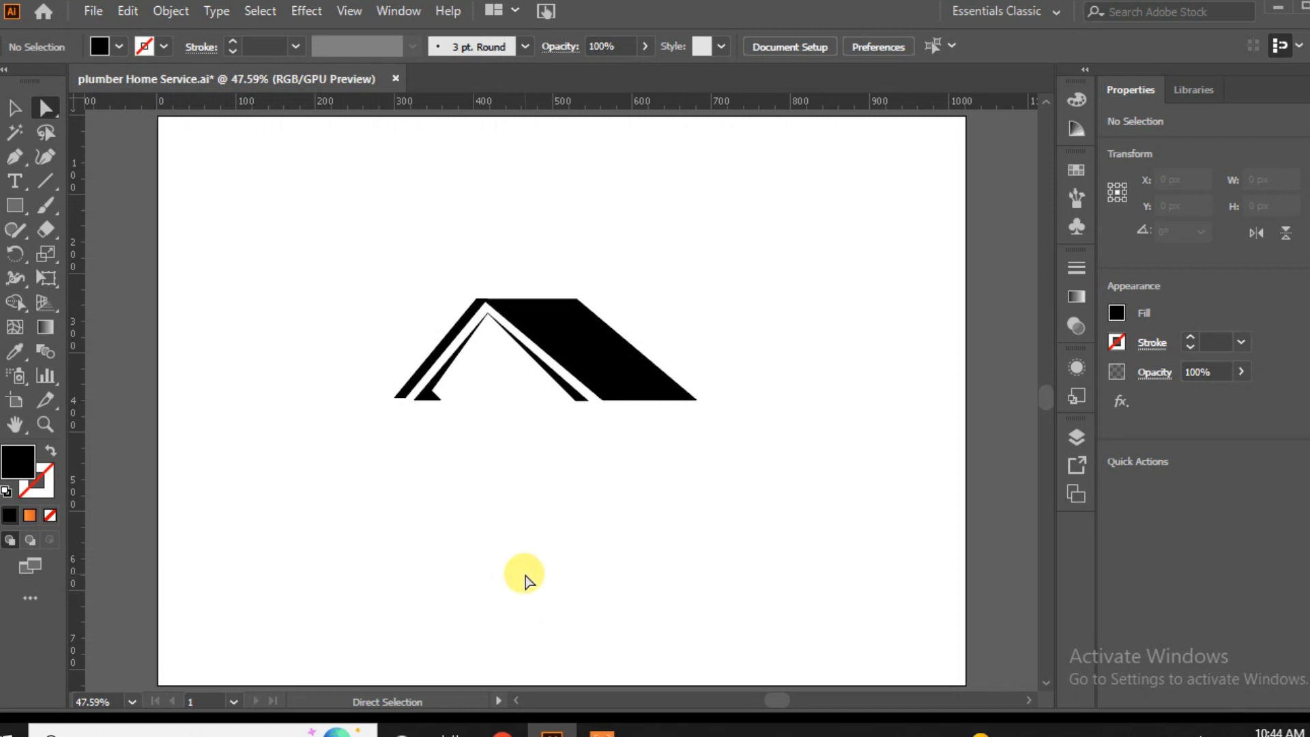
# Draw a vertical post rectangle about 19 × 230 px crossing the left roof eave.
pyautogui.click(15, 204)
pyautogui.moveTo(413, 316); pyautogui.dragTo(429, 499)
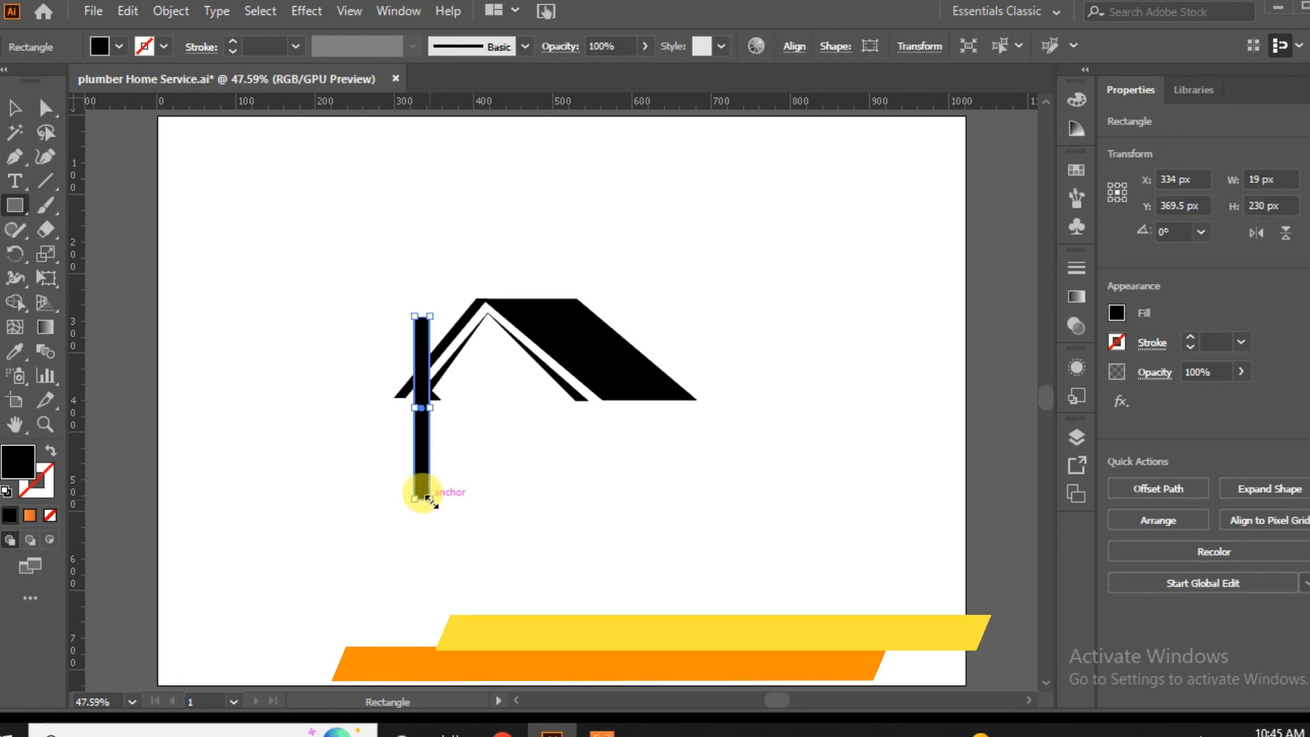
pyautogui.click(15, 108)
pyautogui.click(229, 372)
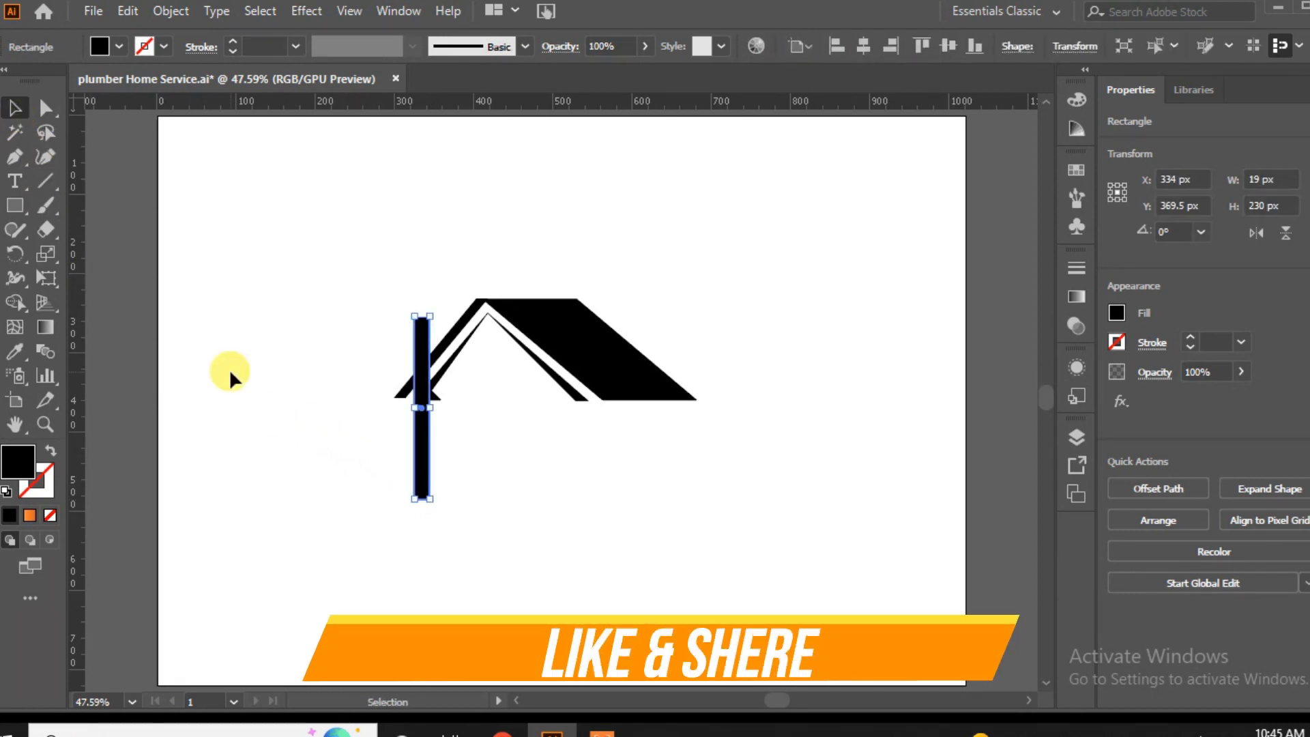
# Draw a closed cutting shape with the Pen tool over the post where it crosses the eave, with its upper edge parallel to the roof.
pyautogui.click(18, 156)
pyautogui.click(433, 337)
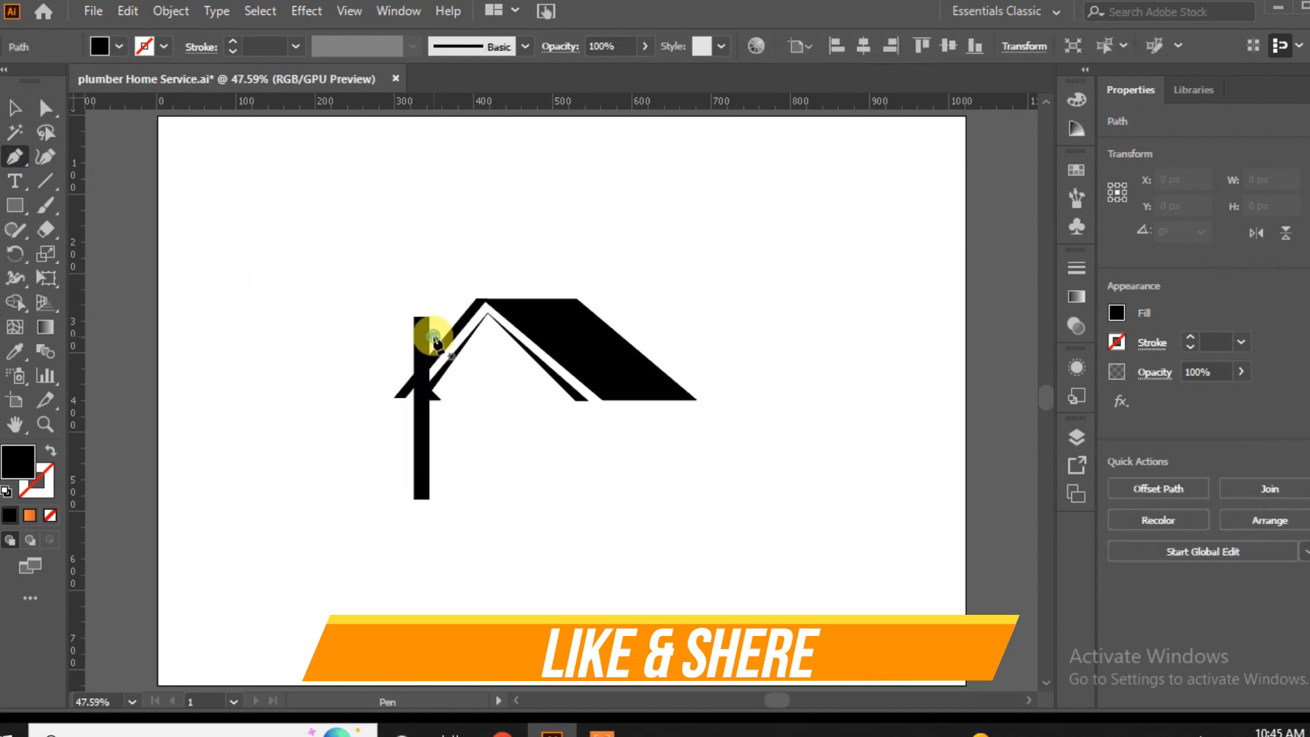
pyautogui.click(403, 373)
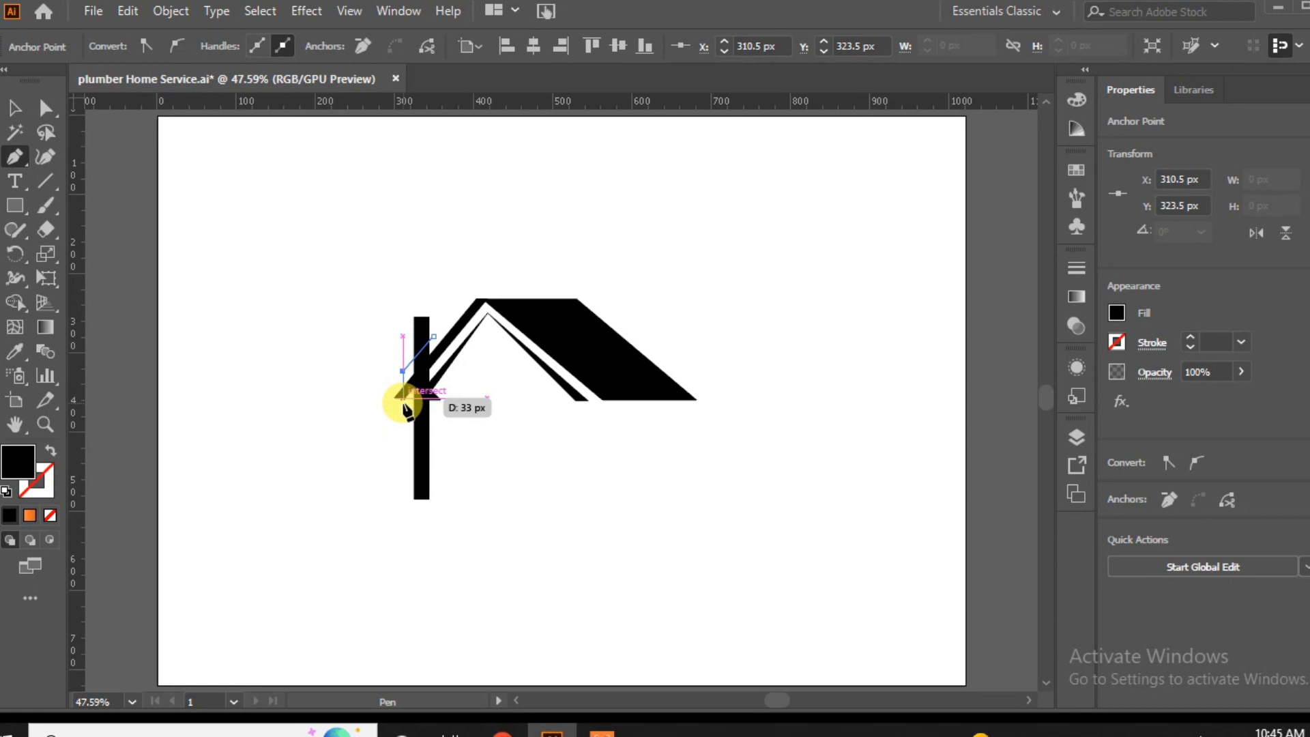
pyautogui.click(403, 399)
pyautogui.moveTo(403, 413); pyautogui.dragTo(436, 413)
pyautogui.click(433, 412)
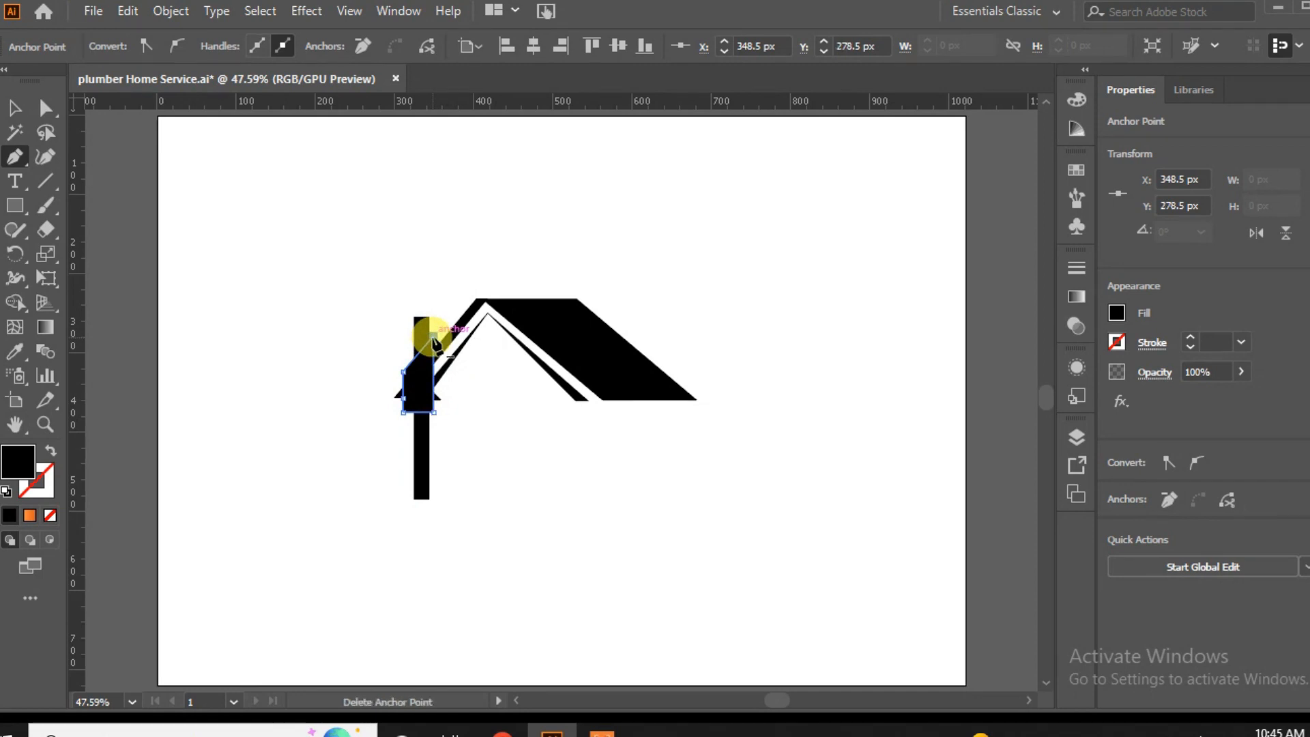
pyautogui.click(39, 113)
pyautogui.click(11, 107)
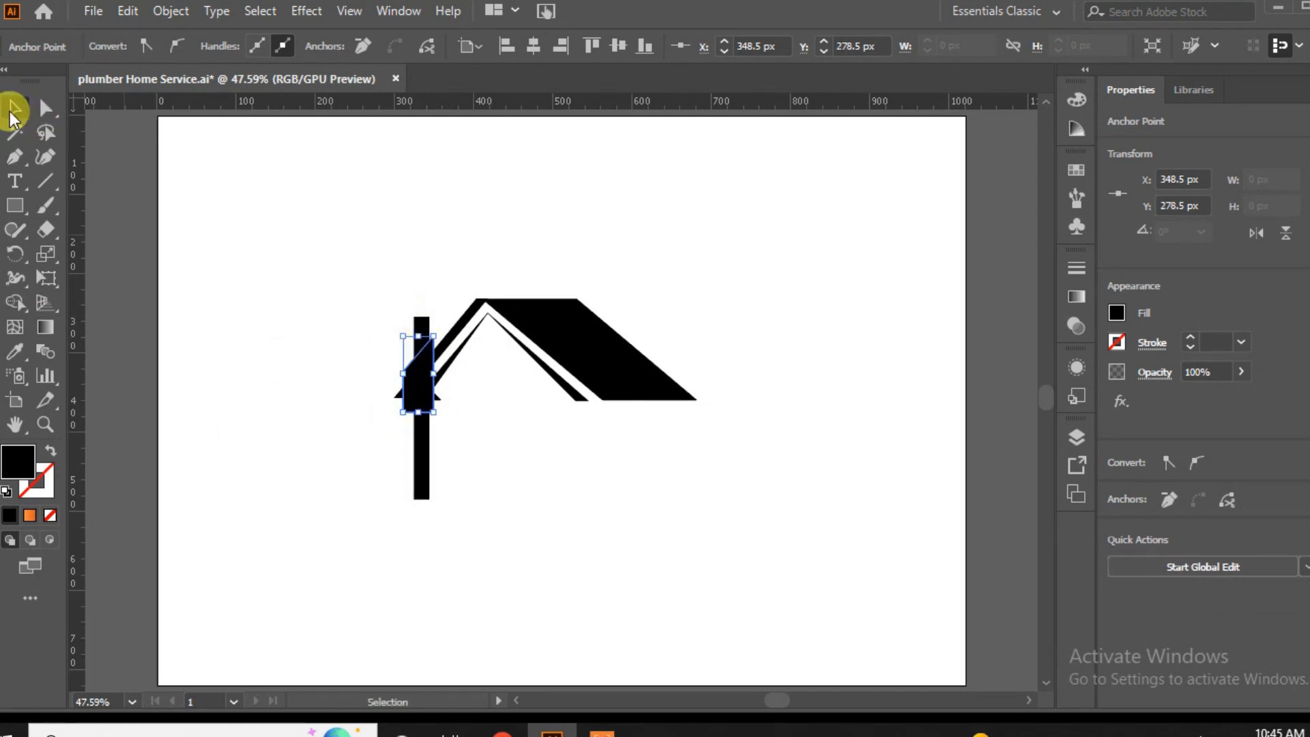
# Cut the overlapping section out of the post with the Shape Builder tool and remove the cutting shape, leaving a gap around the eave.
pyautogui.click(421, 318)
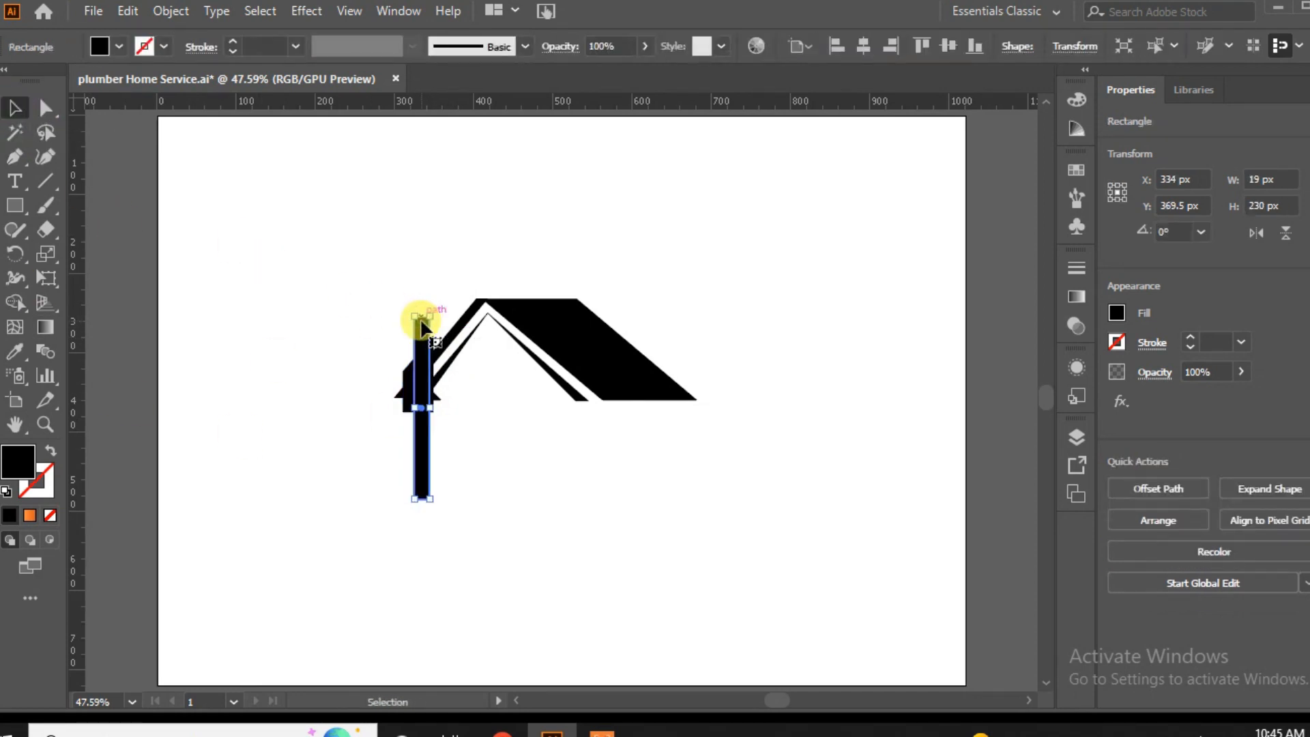
pyautogui.keyDown('shift'); pyautogui.click(408, 380); pyautogui.keyUp('shift')
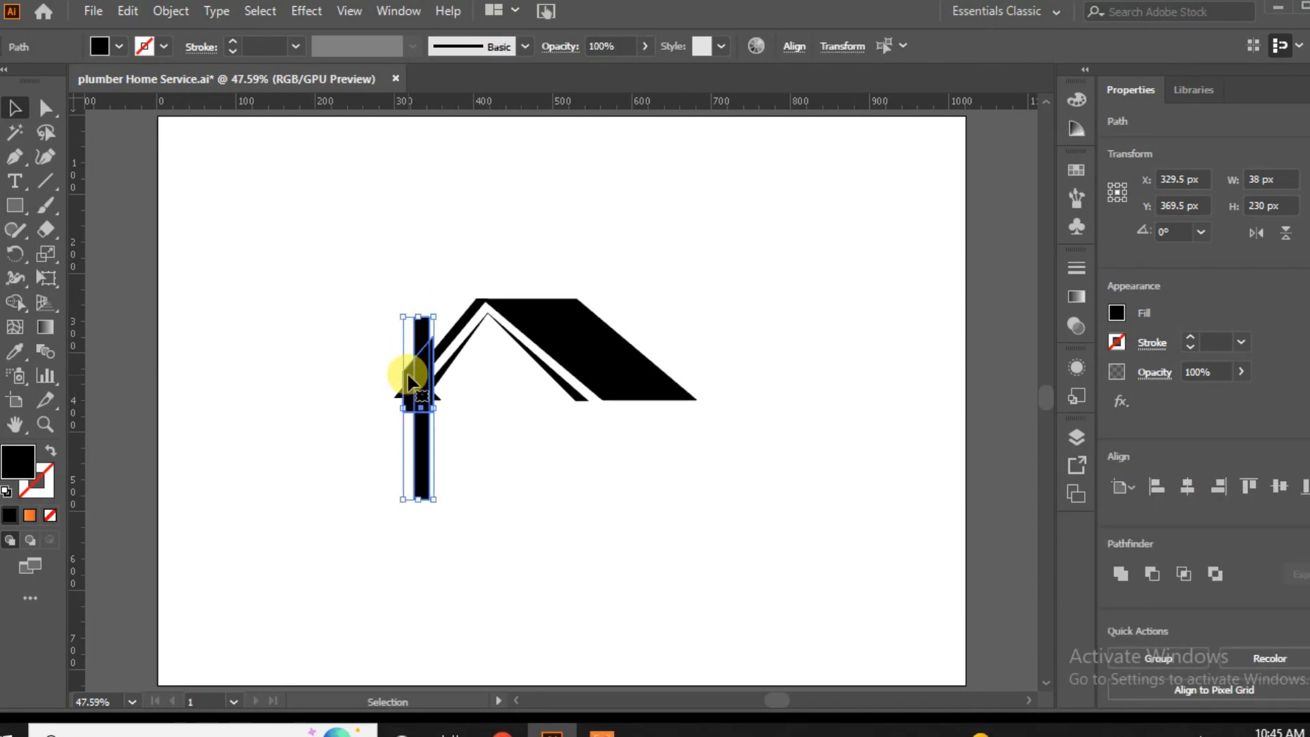
pyautogui.click(16, 304)
pyautogui.moveTo(407, 383)
pyautogui.mouseDown()
pyautogui.moveTo(430, 387)
pyautogui.moveTo(297, 391)
pyautogui.mouseUp()
pyautogui.click(15, 108)
pyautogui.click(256, 391)
pyautogui.press('Delete')
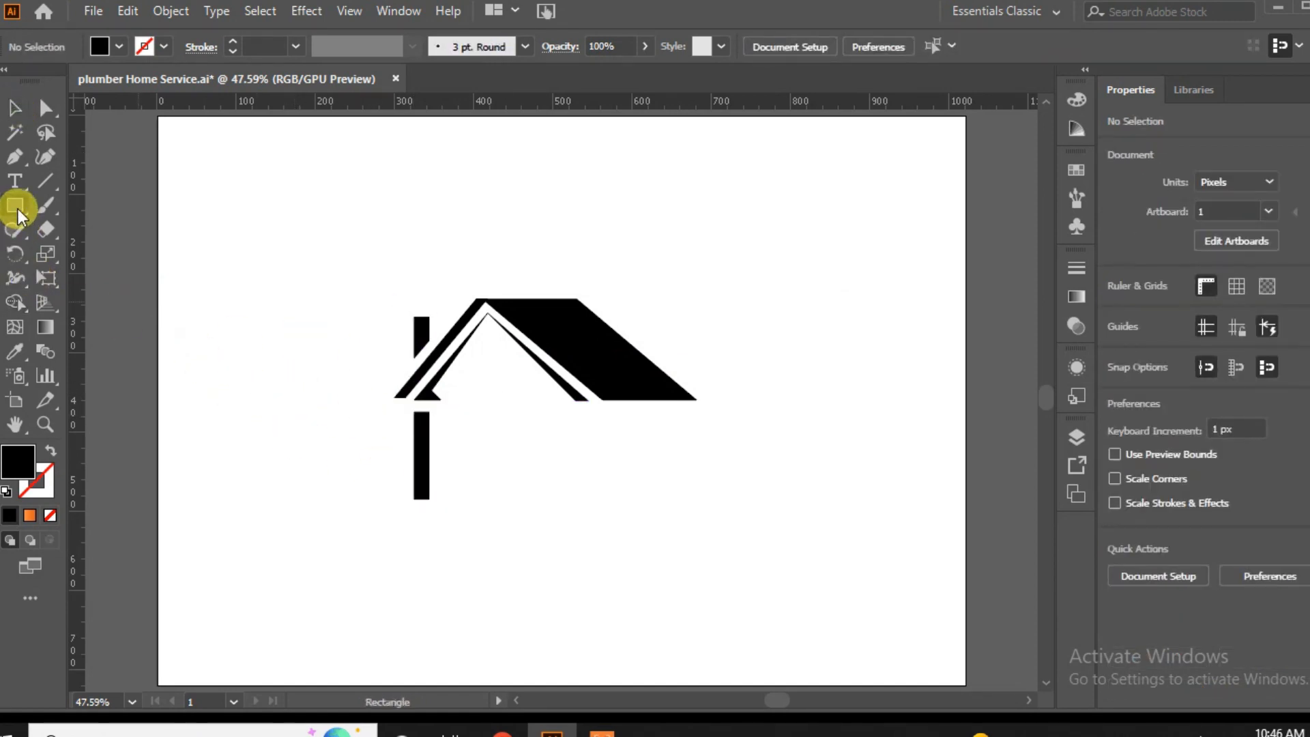
# Draw a square about 97 × 97 px on the artboard to the left of the house.
pyautogui.click(17, 206)
pyautogui.moveTo(220, 350); pyautogui.dragTo(297, 424)
pyautogui.click(15, 108)
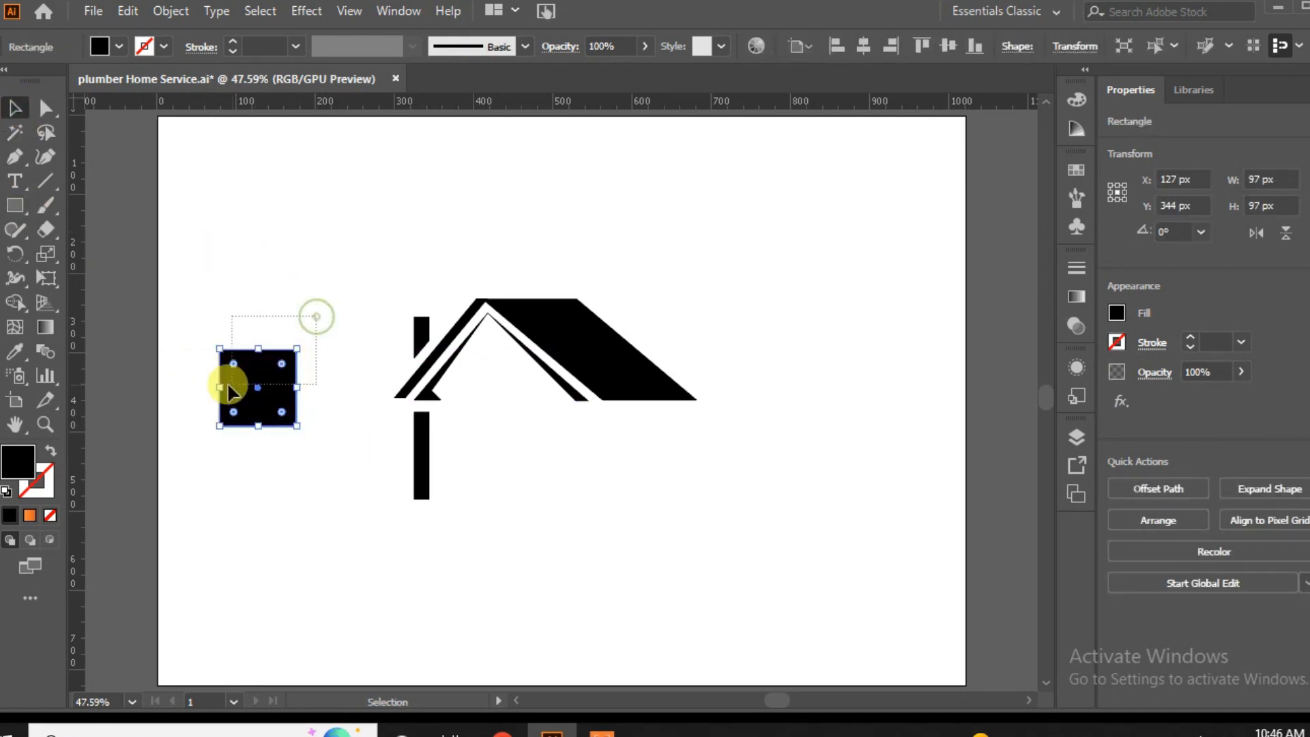
# Fully round the square's two upper corners to turn it into a dome shape with a flat base.
pyautogui.click(316, 395)
pyautogui.click(217, 387)
pyautogui.click(45, 108)
pyautogui.moveTo(327, 301); pyautogui.dragTo(263, 468)
pyautogui.click(264, 472)
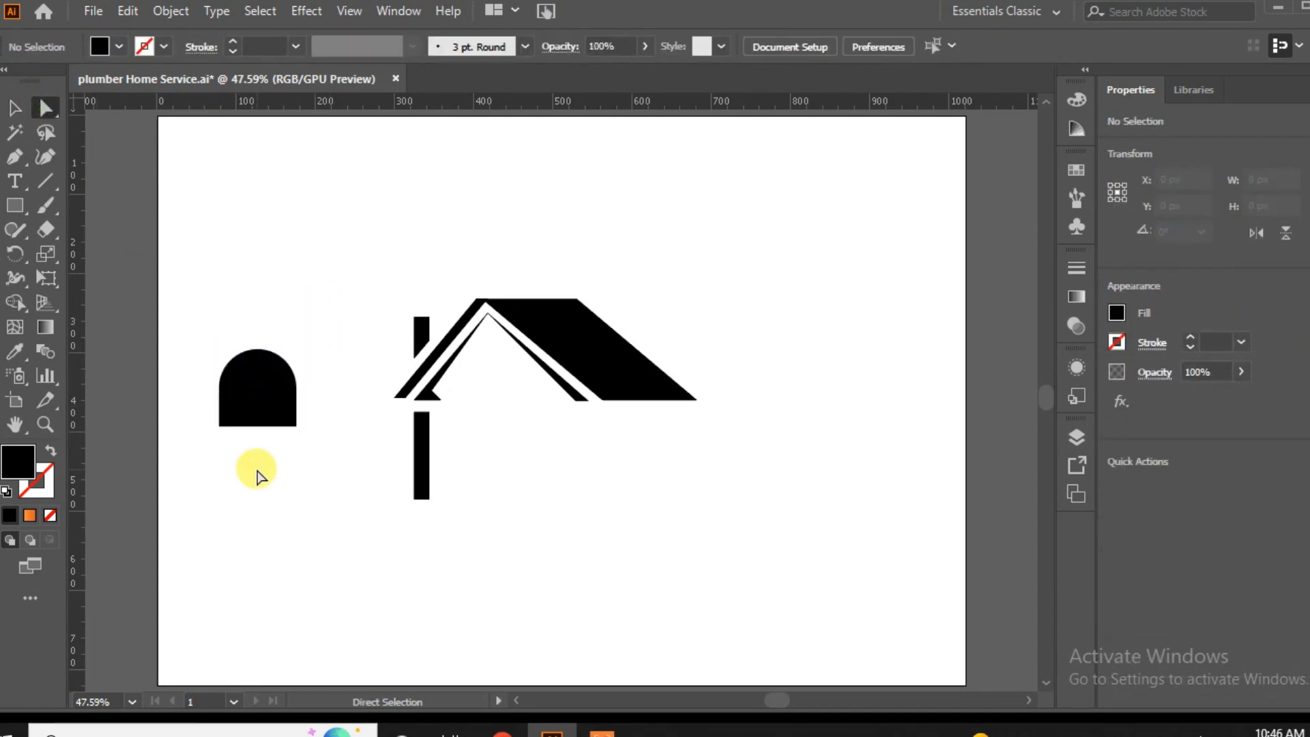
# Draw a thin vertical rectangle about 14 × 136 px above the dome shape.
pyautogui.click(15, 205)
pyautogui.moveTo(238, 225); pyautogui.dragTo(249, 331)
pyautogui.click(30, 108)
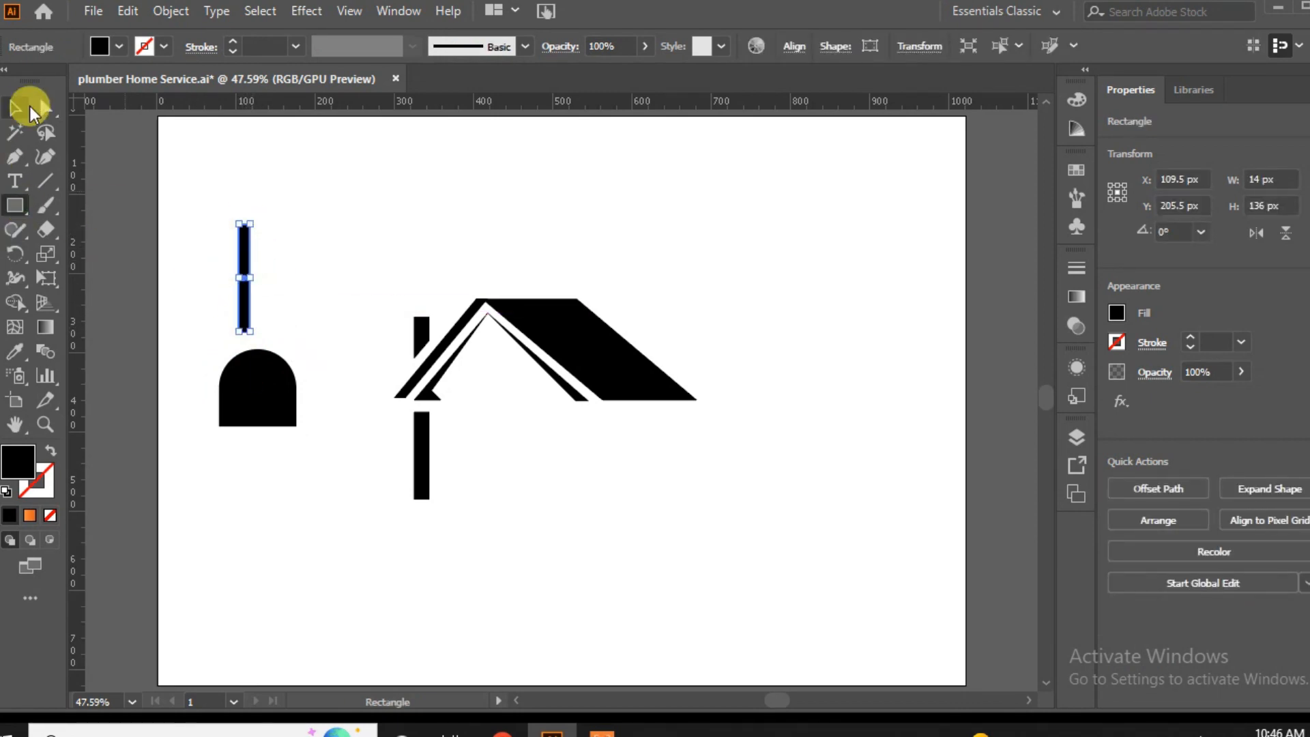
# Build a cross by uniting the thin vertical bar with a copy rotated 90° and centred on it.
pyautogui.moveTo(243, 273); pyautogui.dragTo(272, 267)
pyautogui.moveTo(285, 220); pyautogui.dragTo(327, 278)
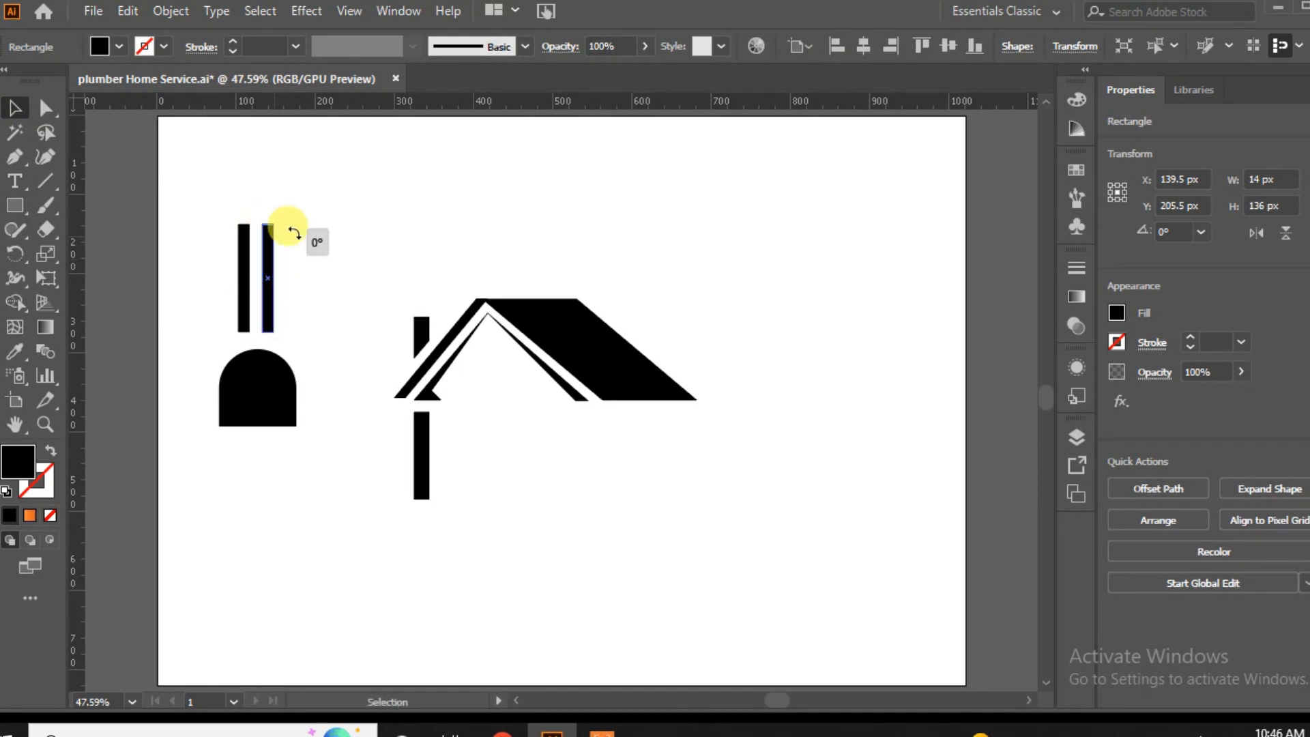
pyautogui.moveTo(281, 233); pyautogui.dragTo(213, 301)
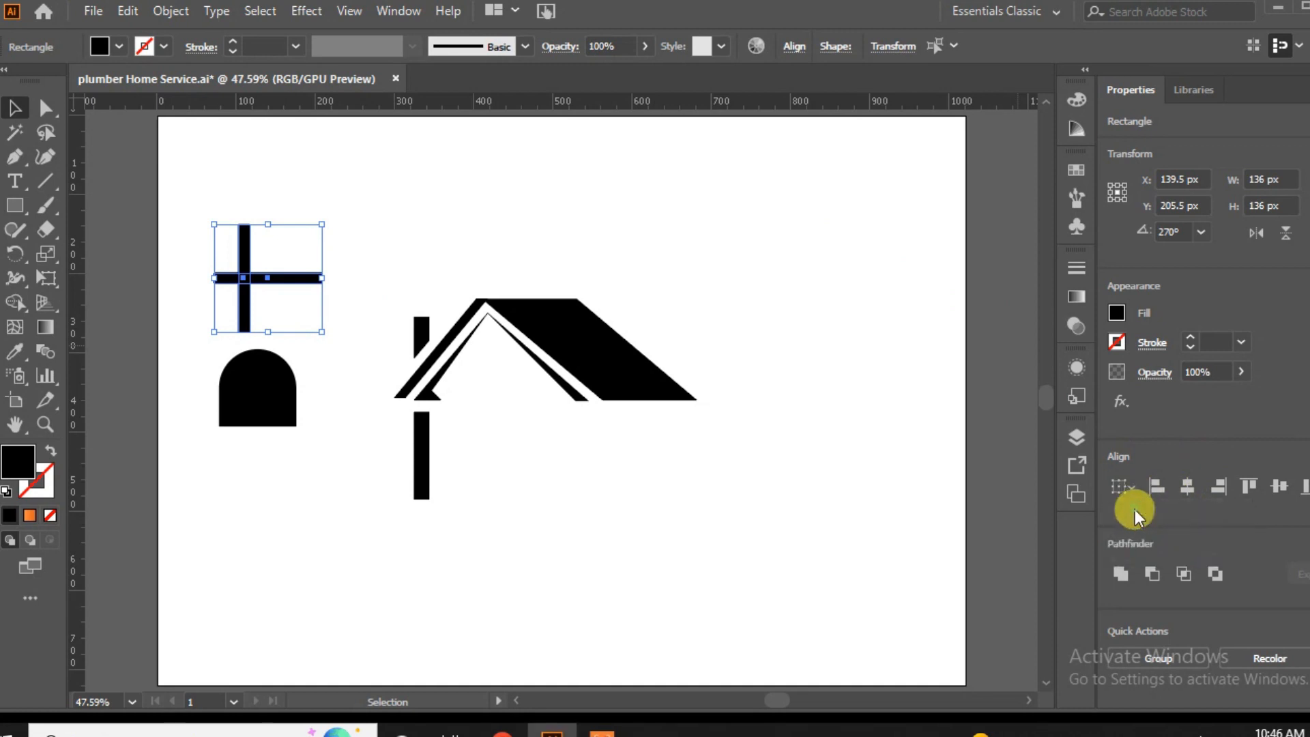
pyautogui.click(1208, 490)
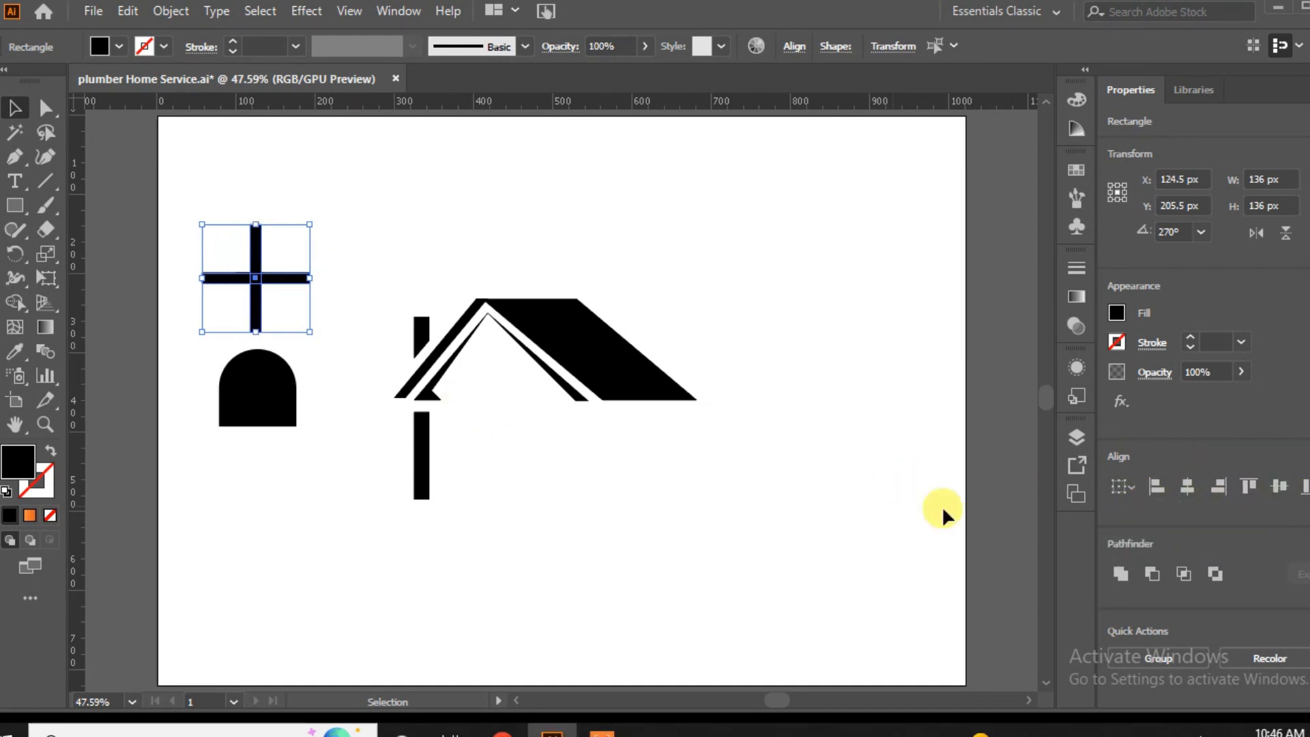
pyautogui.click(1119, 574)
# Centre the cross on the dome shape both ways and subtract it to form a four-pane arched window.
pyautogui.moveTo(335, 249); pyautogui.dragTo(247, 456)
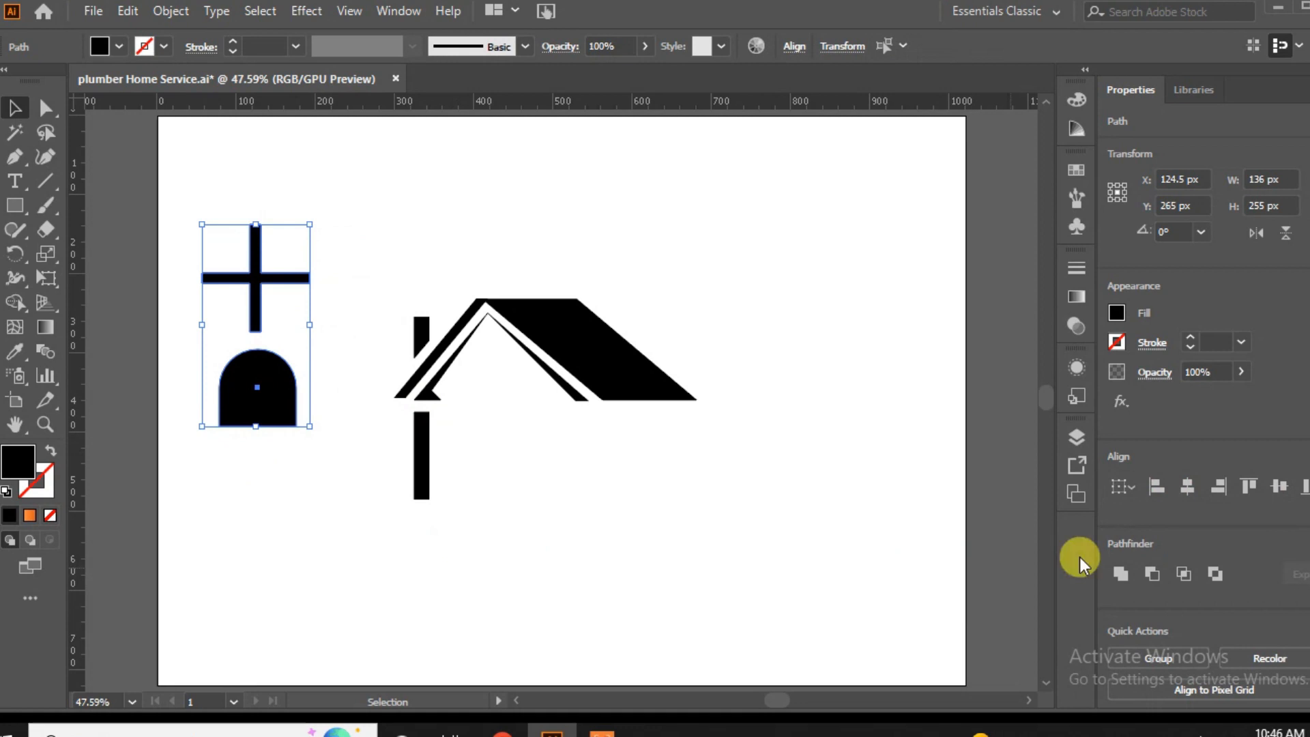
pyautogui.click(247, 398)
pyautogui.click(1191, 488)
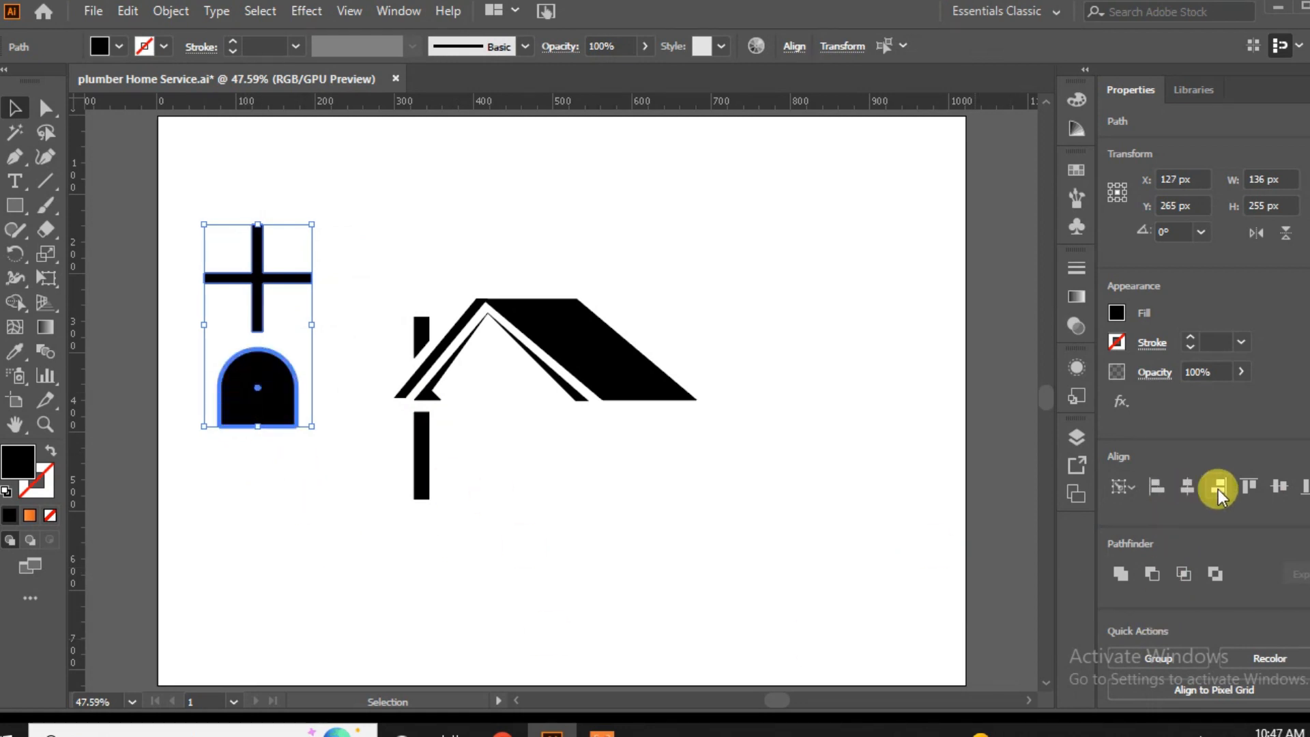
pyautogui.click(1280, 486)
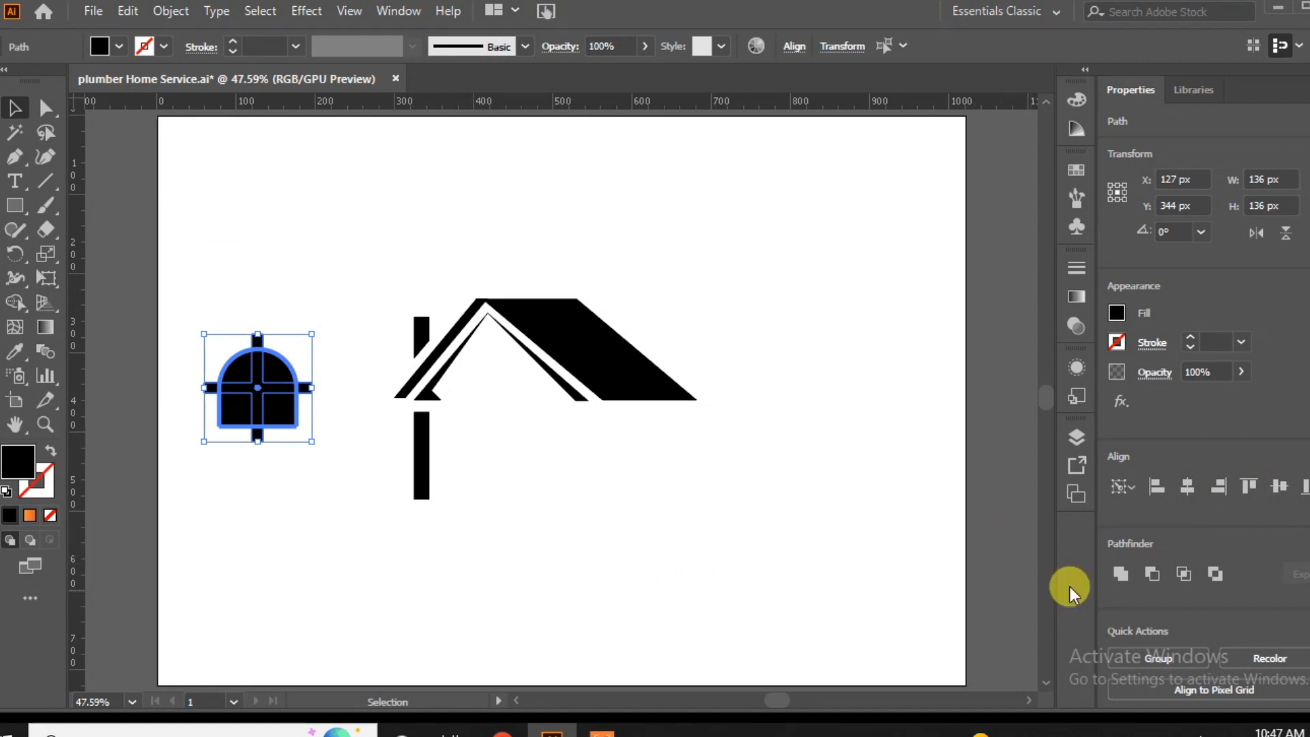
pyautogui.click(1156, 579)
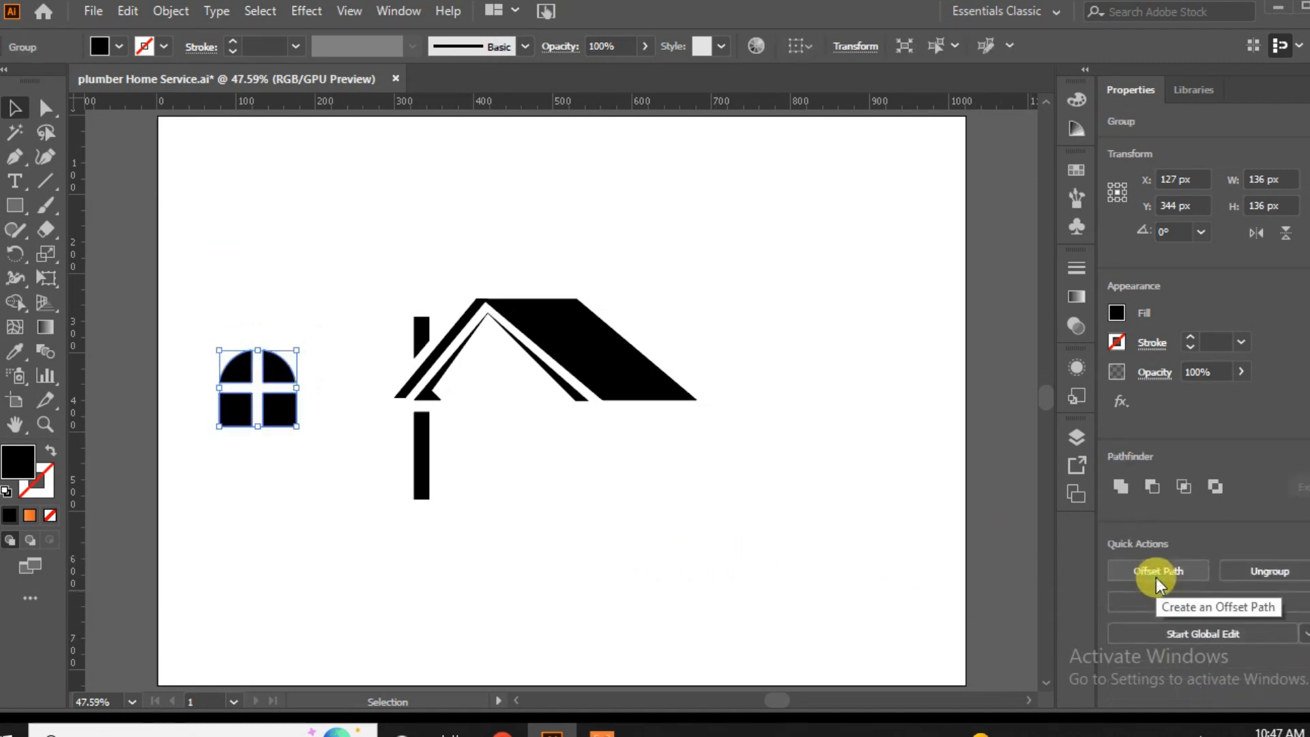
# Scale the arched window down and place it in the gable beneath the roof peak.
pyautogui.click(383, 552)
pyautogui.moveTo(306, 364); pyautogui.dragTo(497, 379)
pyautogui.click(490, 457)
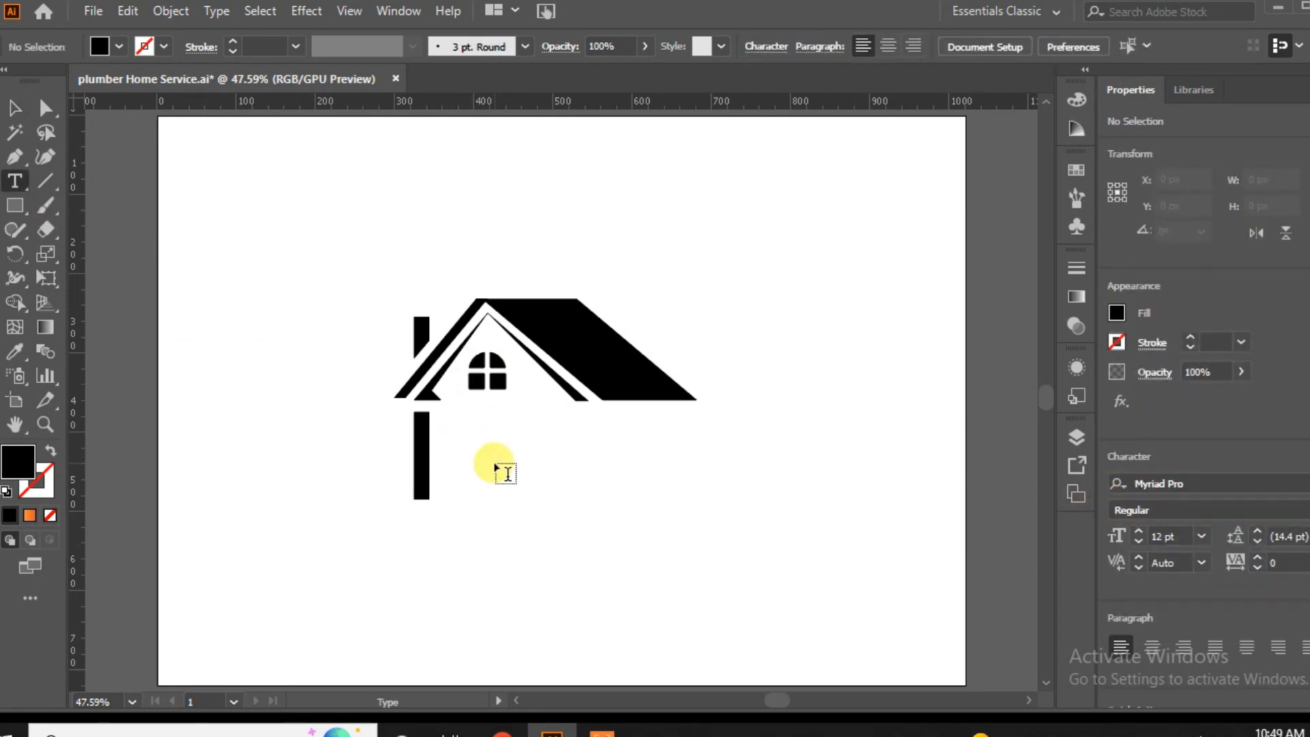
# Add the text GREENHOUSE at 72 pt to the right of the wall post, below the roof.
pyautogui.click(1202, 537)
pyautogui.click(1221, 522)
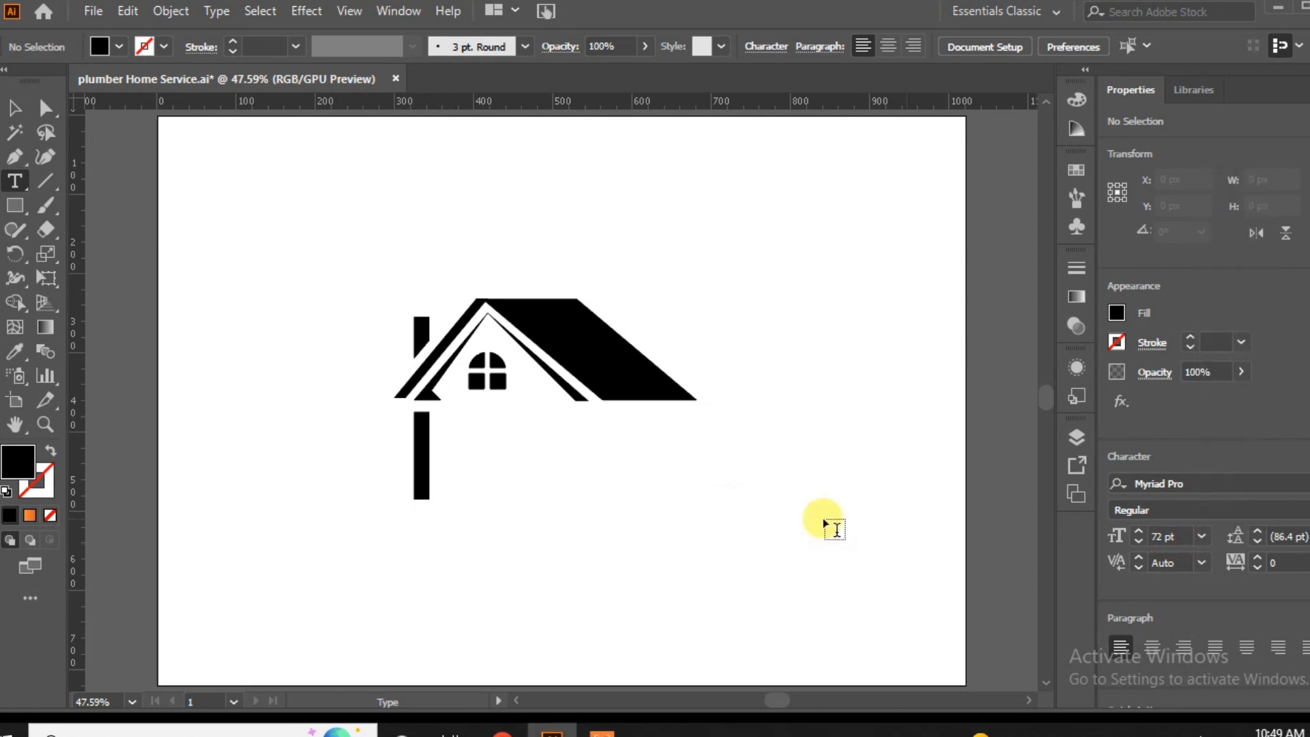
pyautogui.click(467, 453)
pyautogui.write('GREENHOUSE')
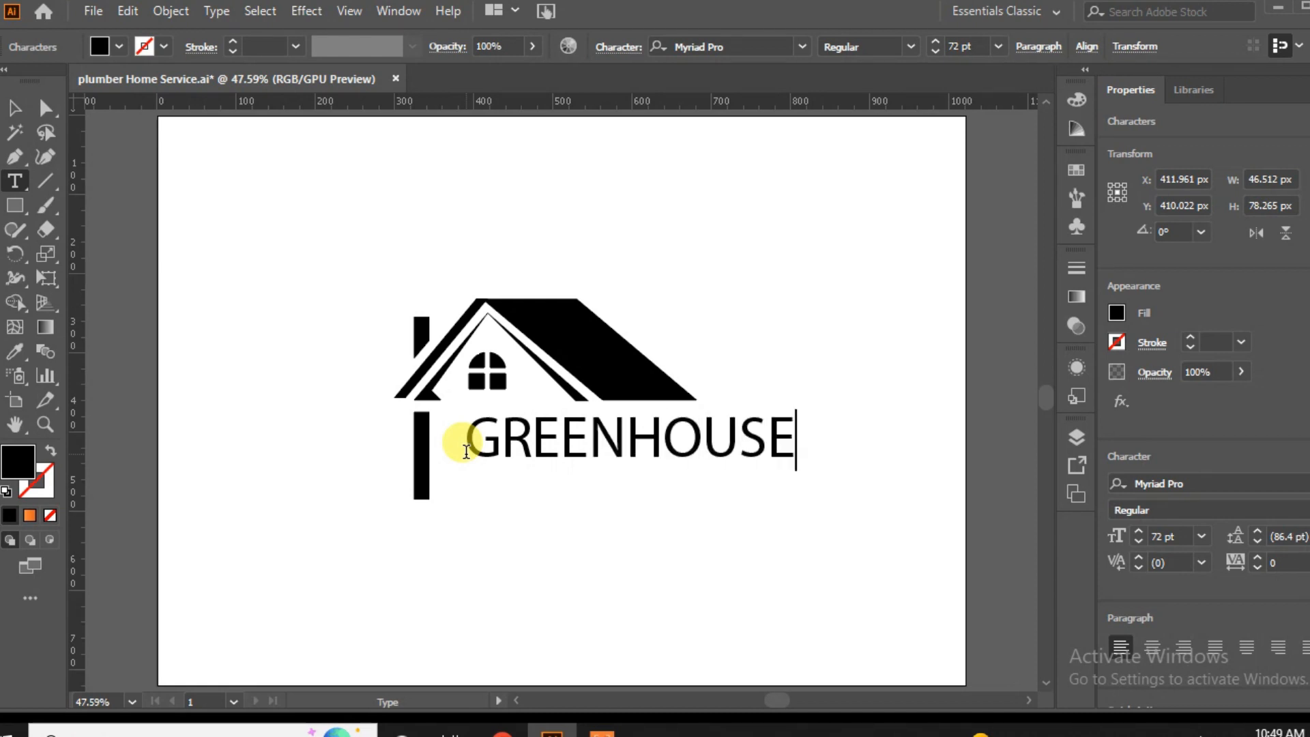
pyautogui.click(14, 108)
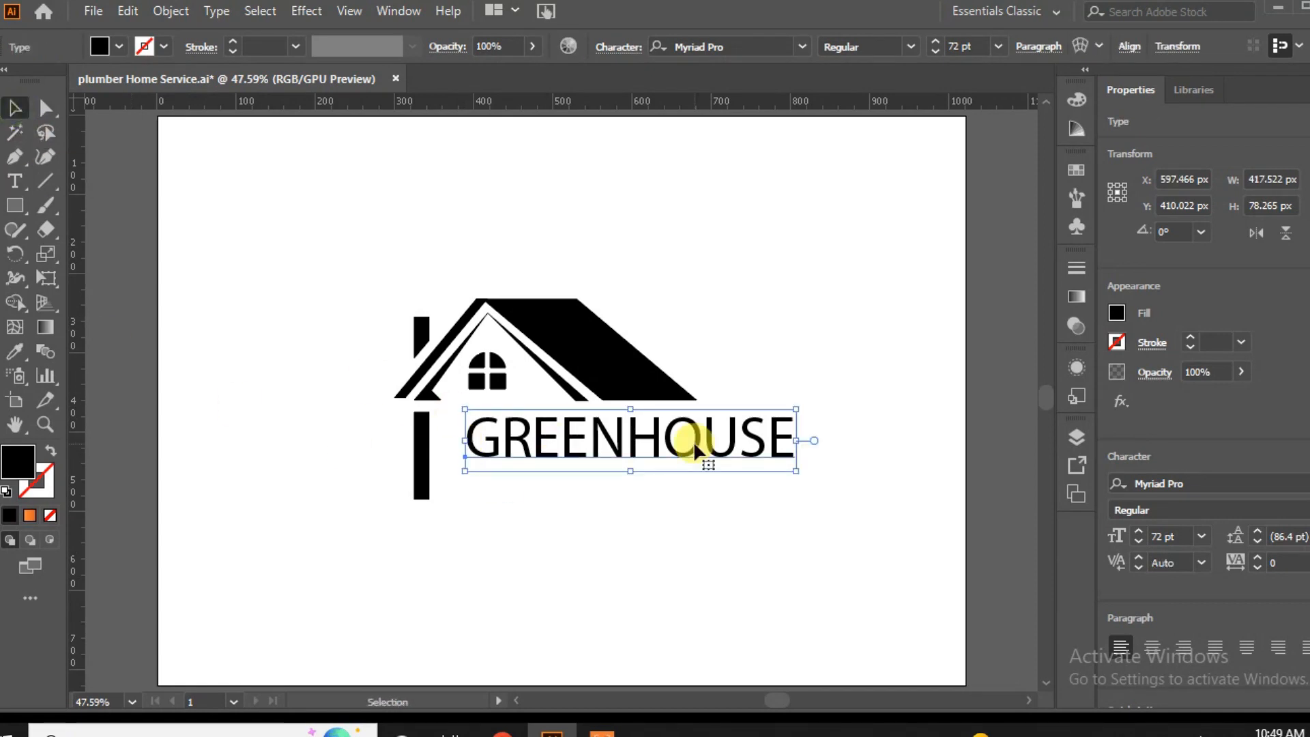
# Move the GREENHOUSE text close beside the post and set its font to FamiliarPro-Bold.
pyautogui.moveTo(634, 440); pyautogui.dragTo(609, 445)
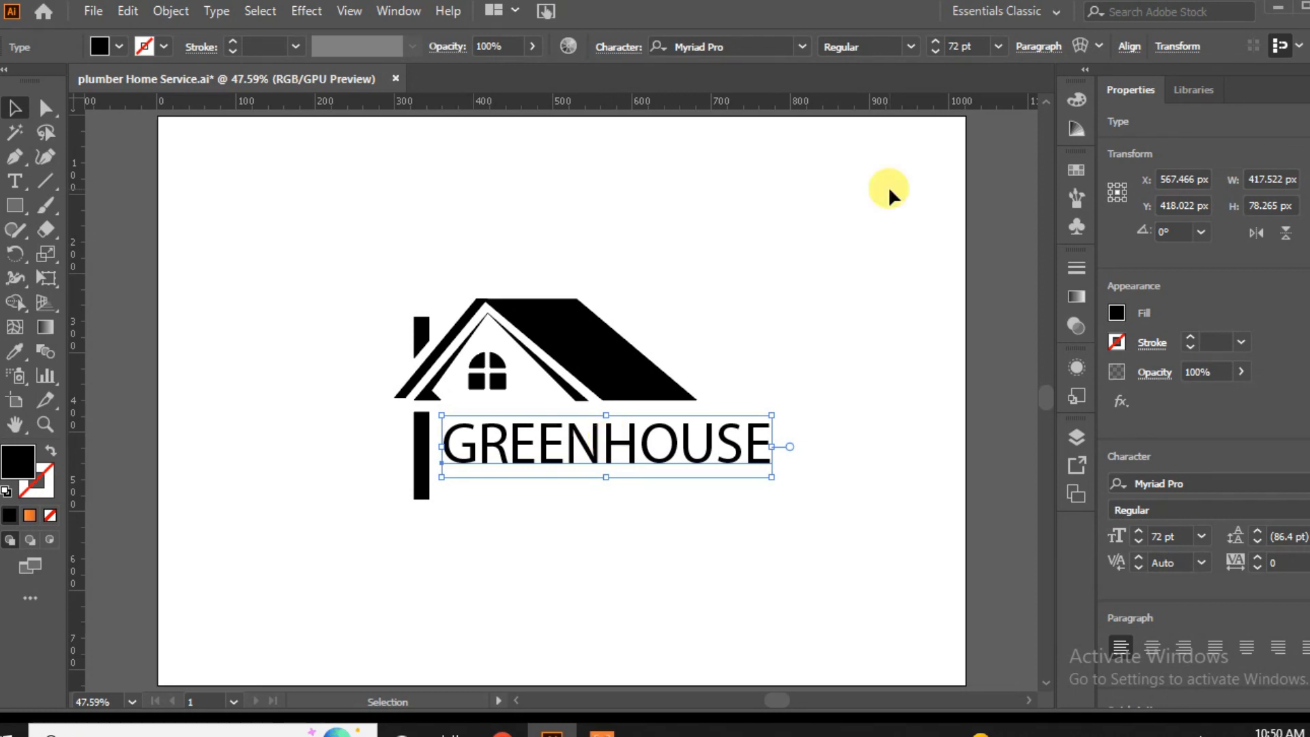
pyautogui.click(800, 45)
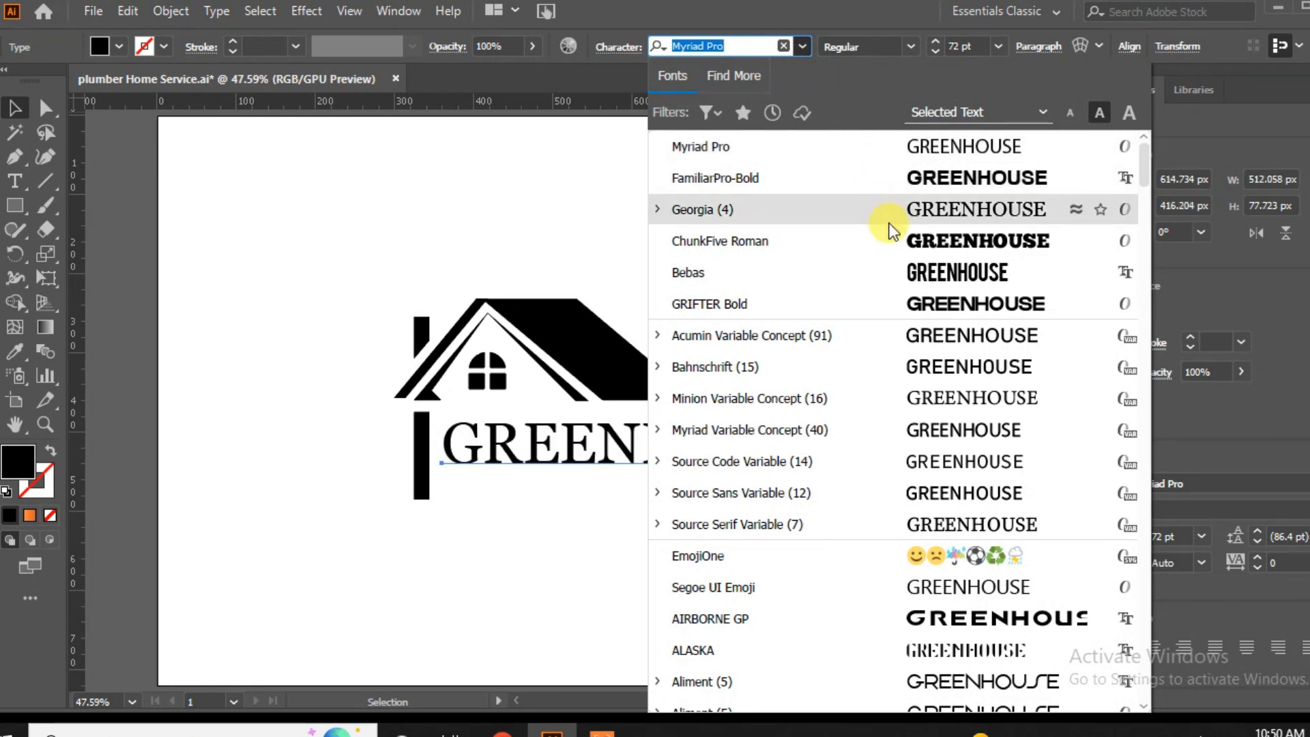
pyautogui.click(912, 179)
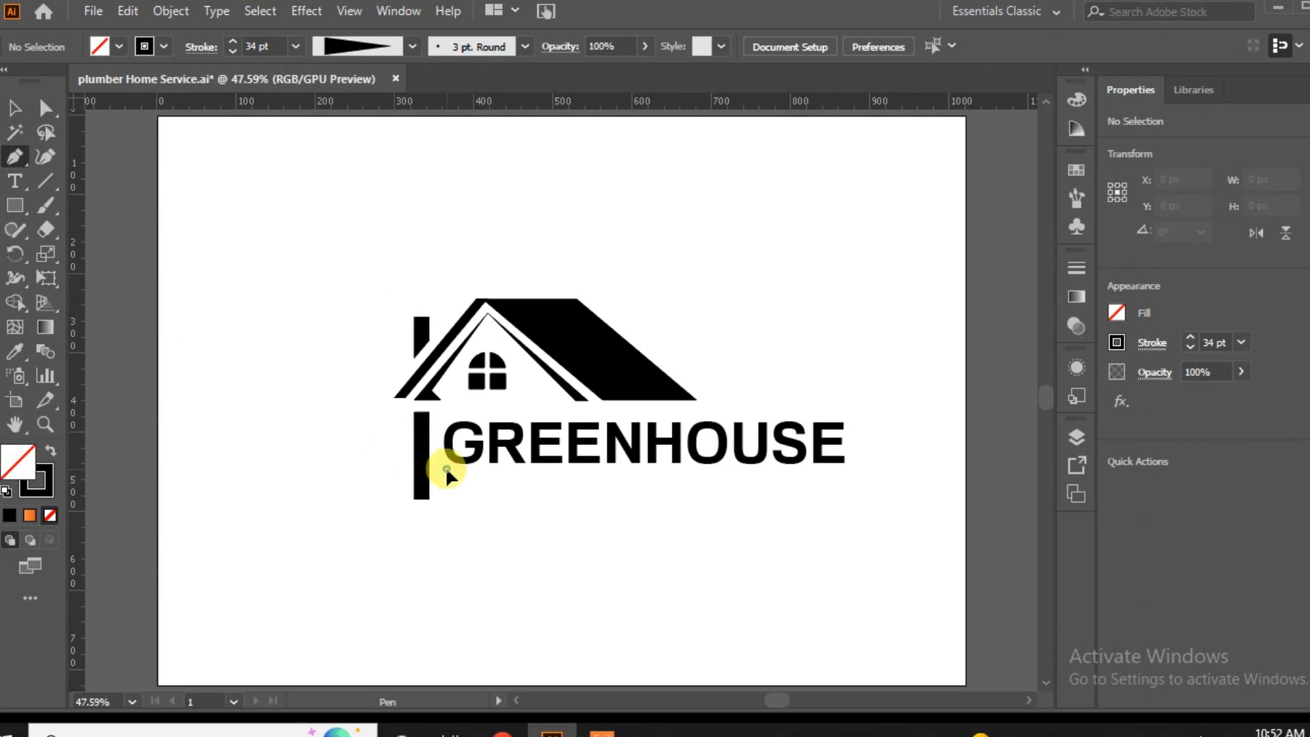
# Draw a closed, tapering swoosh about 560 × 124 px under GREENHOUSE with the Pen tool and give it a black fill without stroke.
pyautogui.click(446, 469)
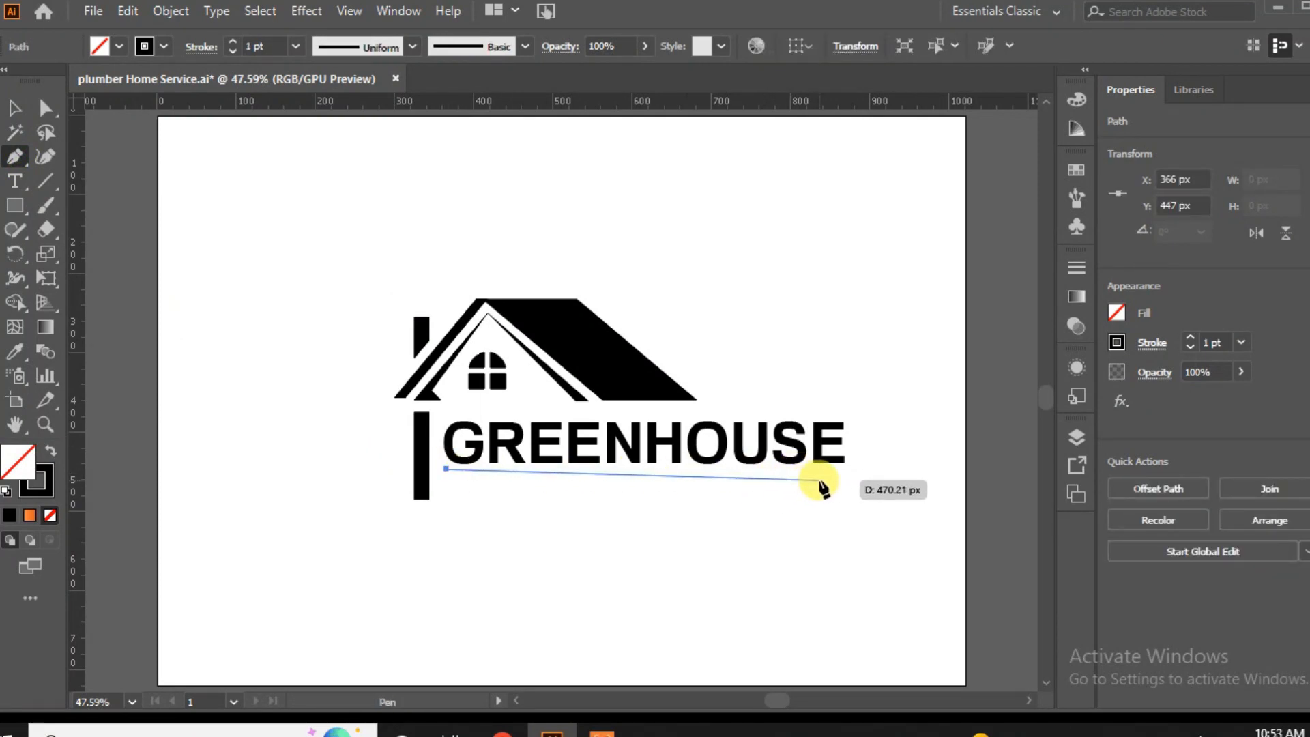
pyautogui.moveTo(724, 469); pyautogui.dragTo(927, 505)
pyautogui.moveTo(881, 401); pyautogui.dragTo(620, 474)
pyautogui.moveTo(447, 499); pyautogui.dragTo(432, 513)
pyautogui.moveTo(352, 537)
pyautogui.mouseDown()
pyautogui.moveTo(298, 547)
pyautogui.moveTo(369, 544)
pyautogui.mouseUp()
pyautogui.moveTo(441, 533); pyautogui.dragTo(448, 537)
pyautogui.click(447, 499)
pyautogui.click(447, 470)
pyautogui.click(51, 451)
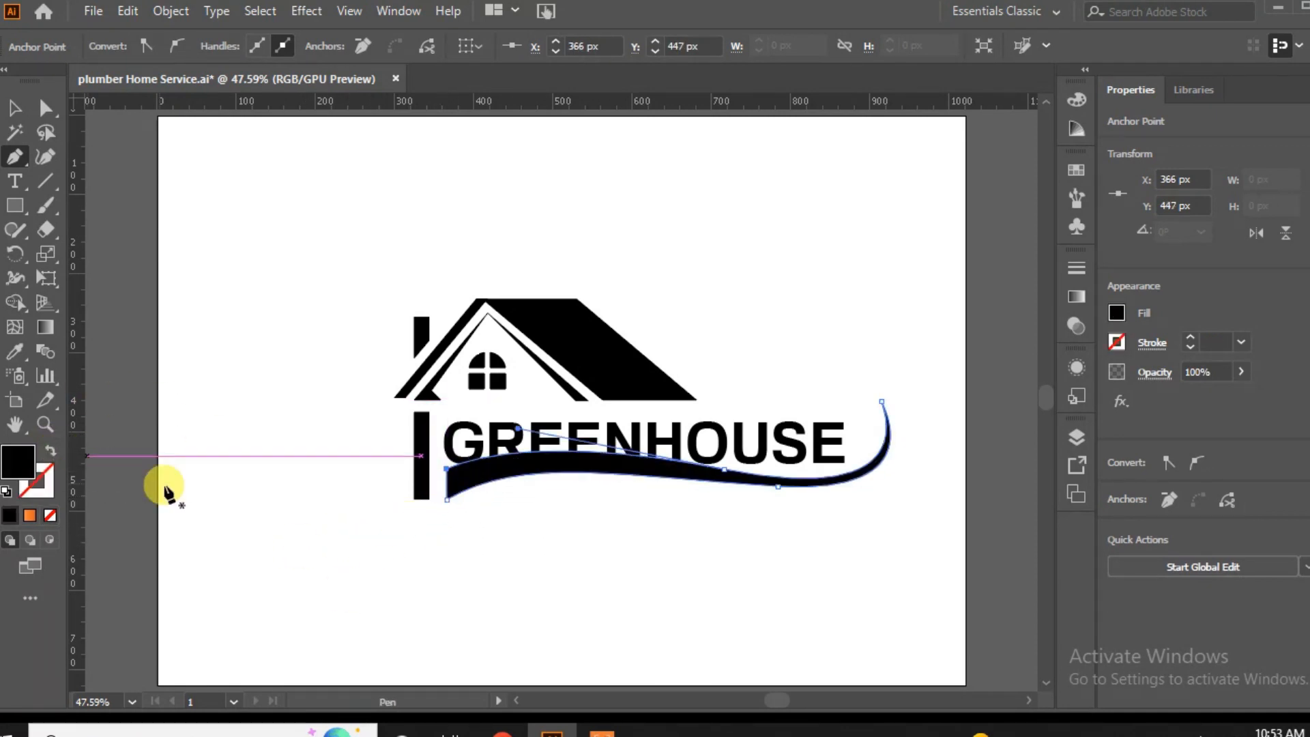
# Refine the swoosh's lower curve by adjusting the handles of its lower middle anchor point.
pyautogui.click(15, 108)
pyautogui.click(236, 367)
pyautogui.click(840, 486)
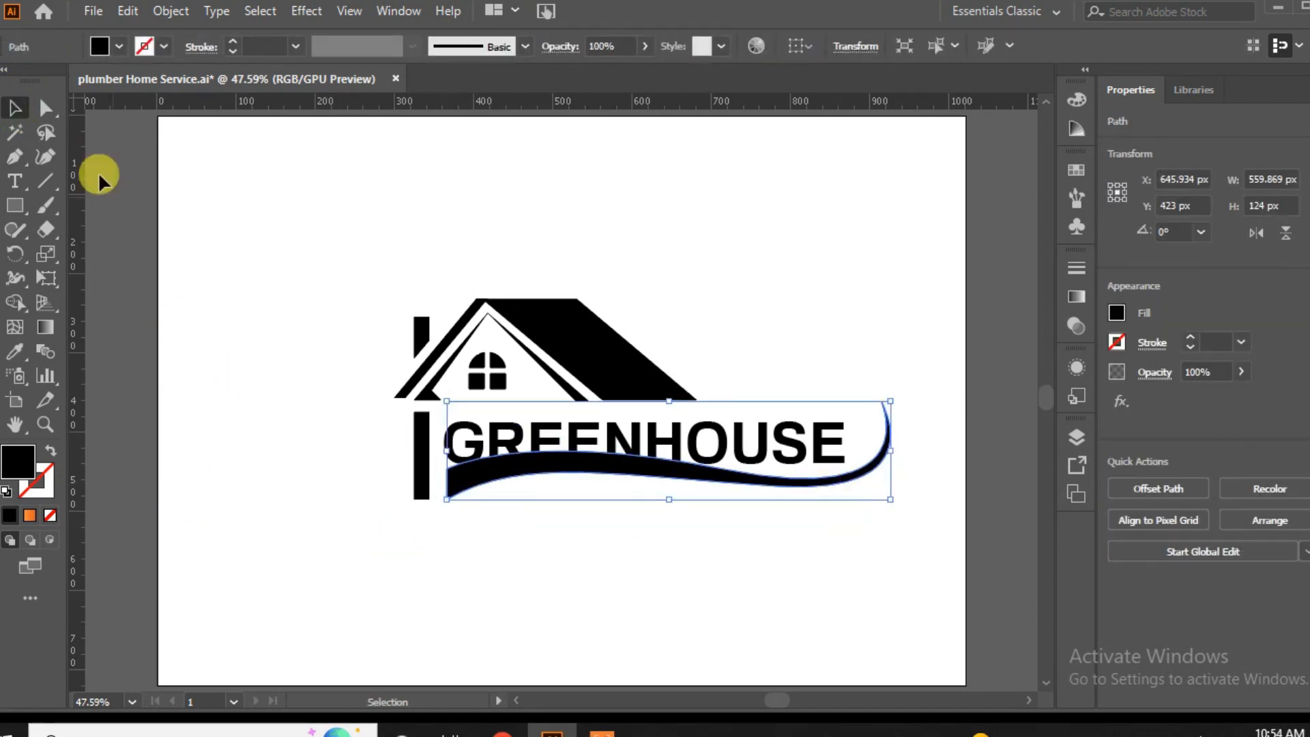
pyautogui.press('a')
pyautogui.click(778, 486)
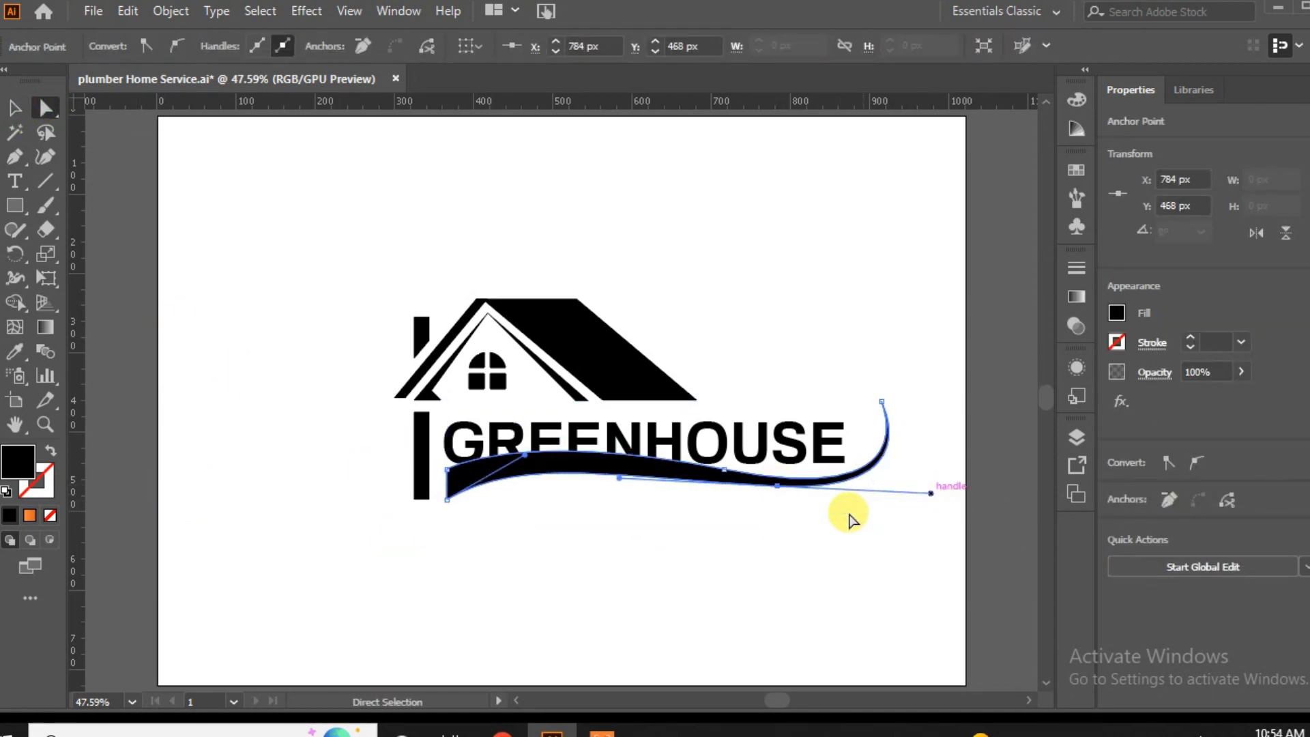
pyautogui.moveTo(620, 474); pyautogui.dragTo(652, 473)
pyautogui.click(593, 593)
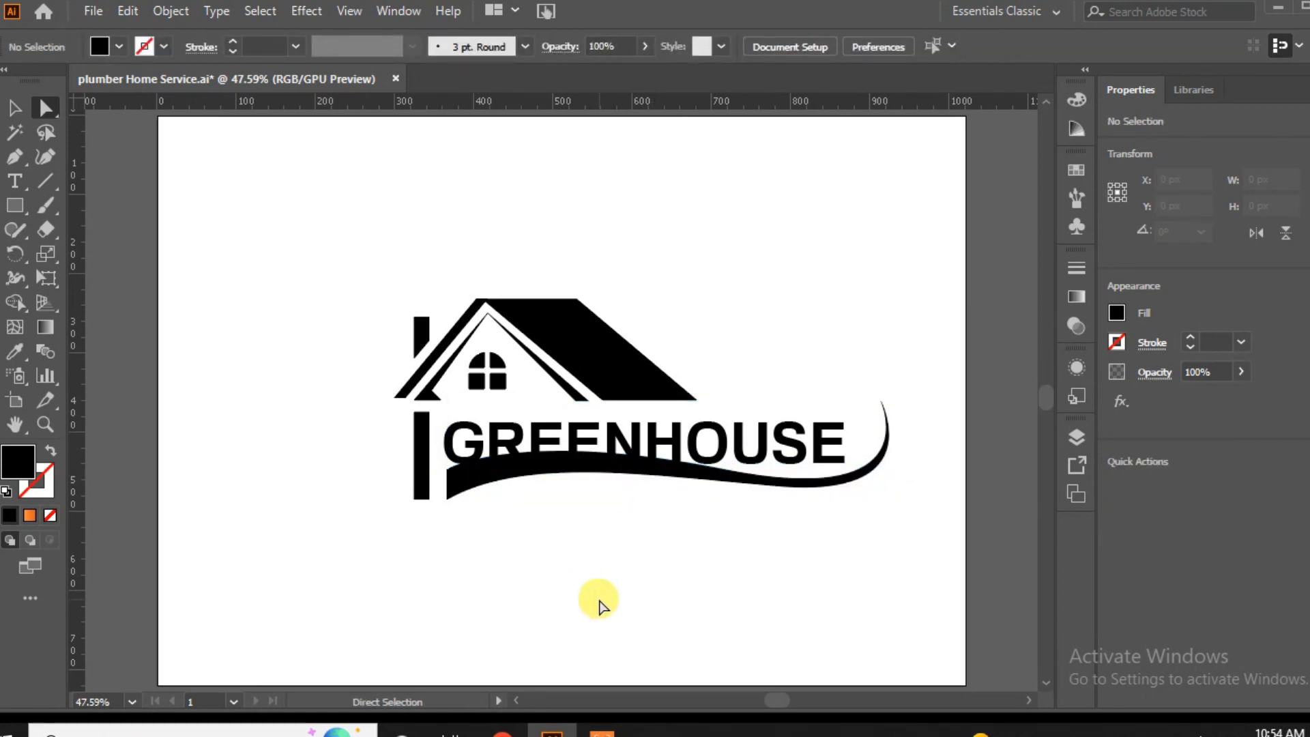
# Move the swoosh down clear of the GREENHOUSE text and stretch its left end to the post's outer edge.
pyautogui.click(583, 470)
pyautogui.click(14, 107)
pyautogui.moveTo(563, 472); pyautogui.dragTo(563, 493)
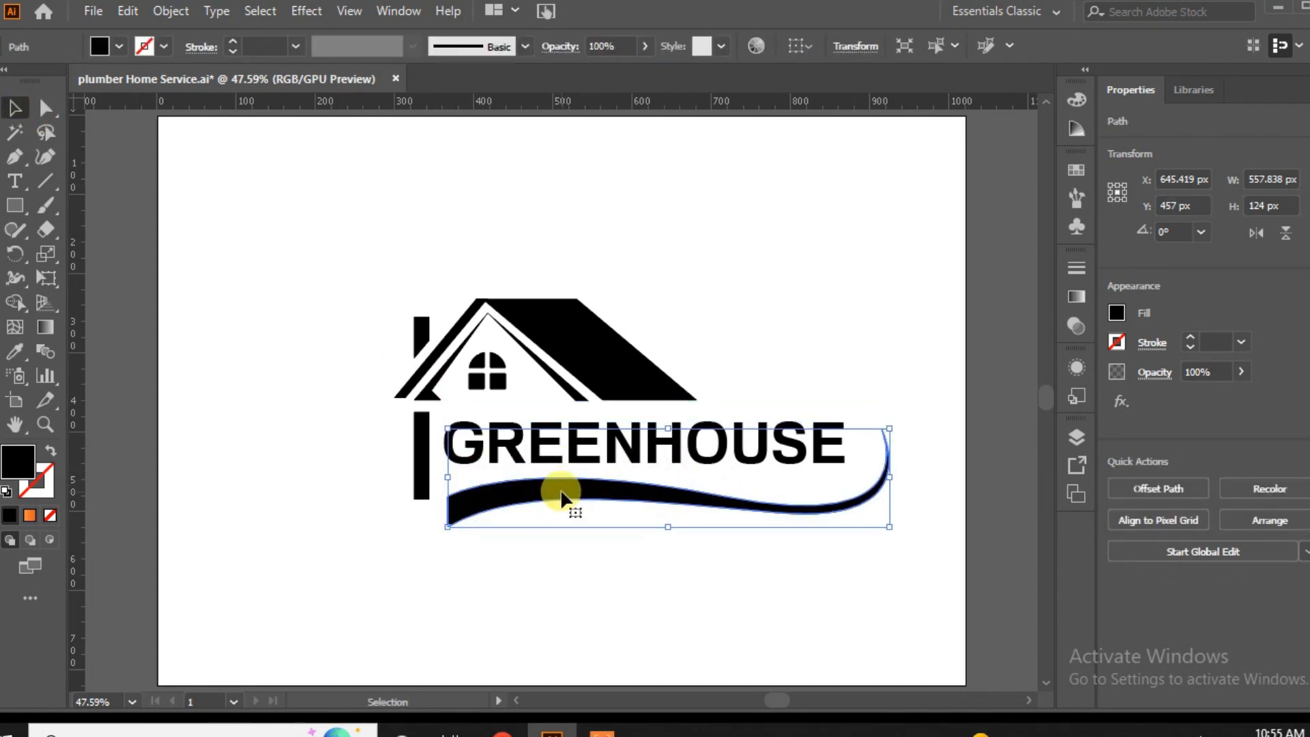
pyautogui.click(452, 556)
pyautogui.click(452, 517)
pyautogui.moveTo(447, 478); pyautogui.dragTo(414, 477)
pyautogui.click(482, 571)
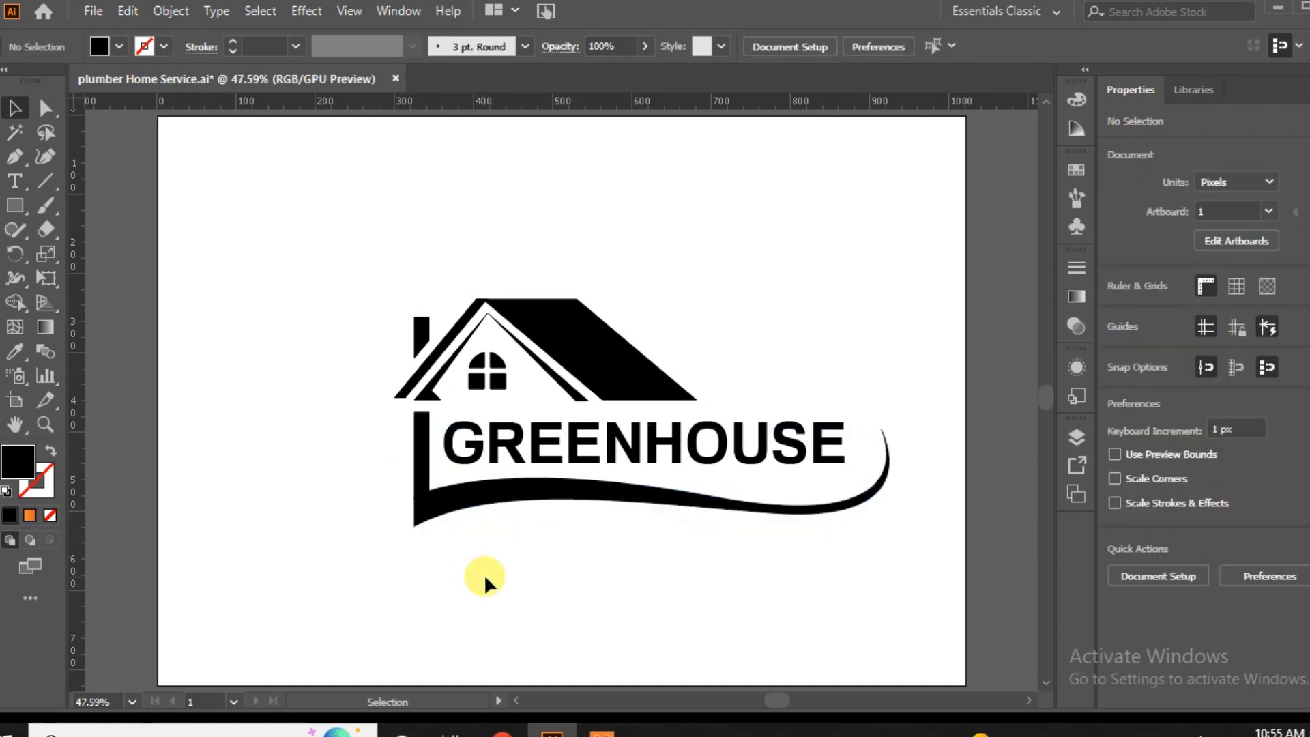
# Add the text TAGLINE HERE in the empty area above the house.
pyautogui.press('t')
pyautogui.click(234, 239)
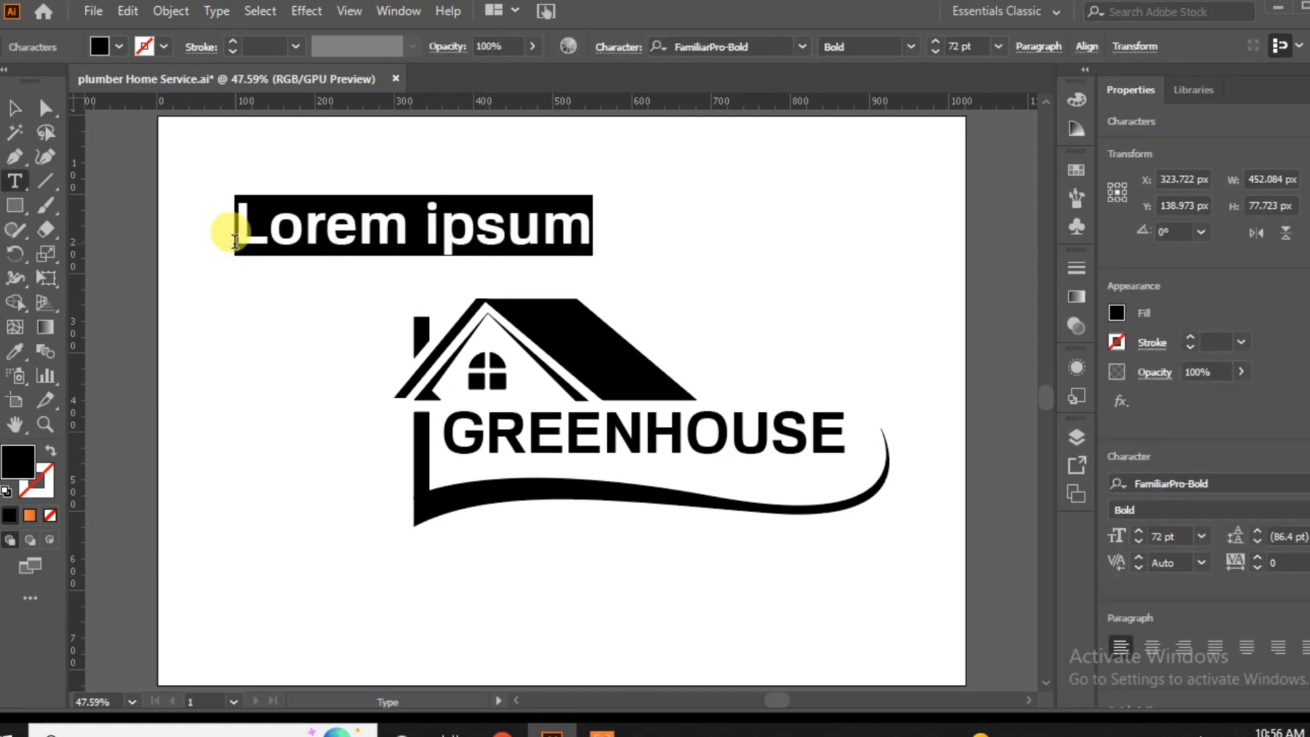
pyautogui.write('TAGLI')
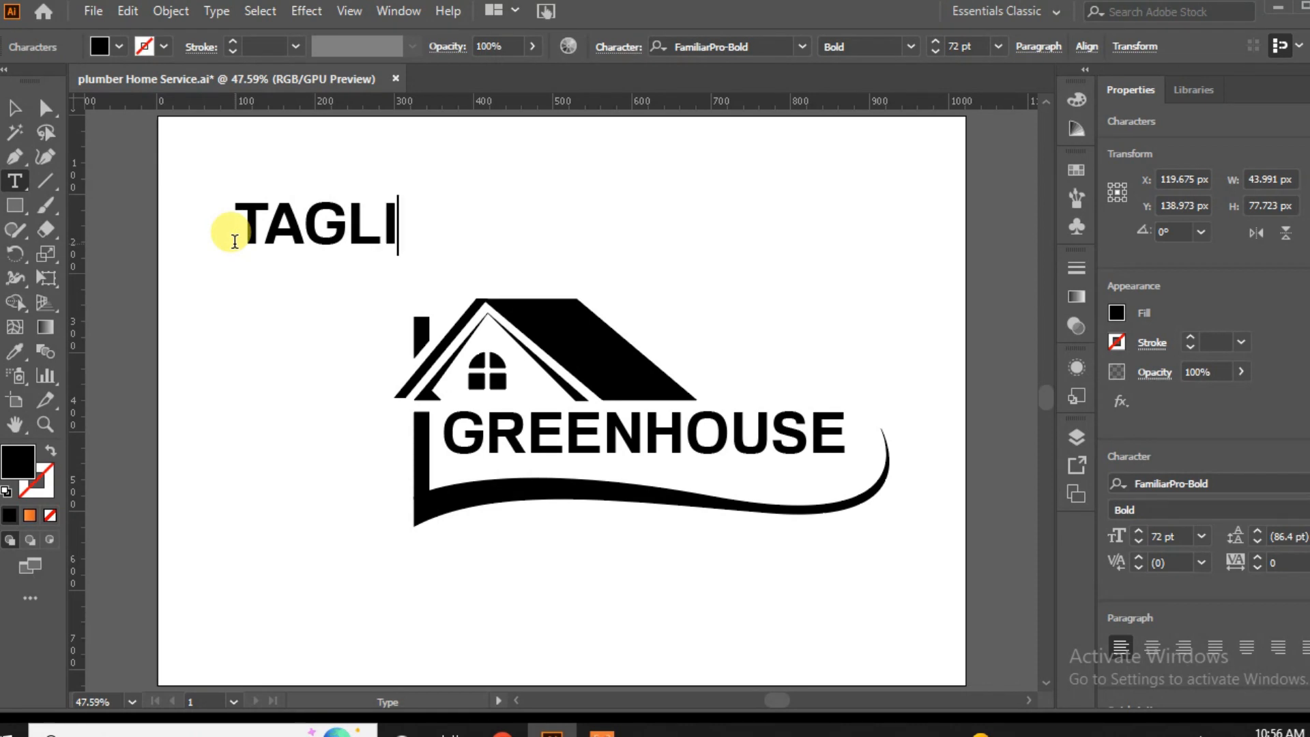
pyautogui.write('NE HERE')
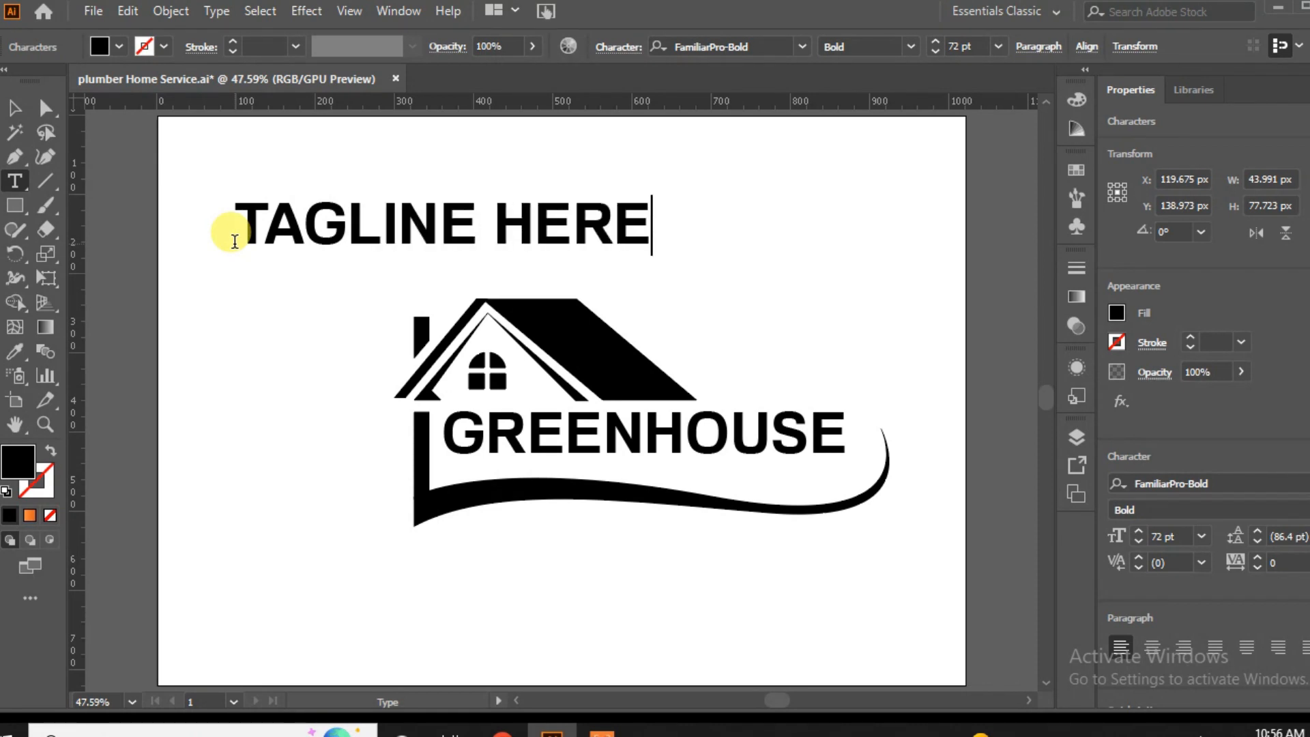
pyautogui.click(15, 108)
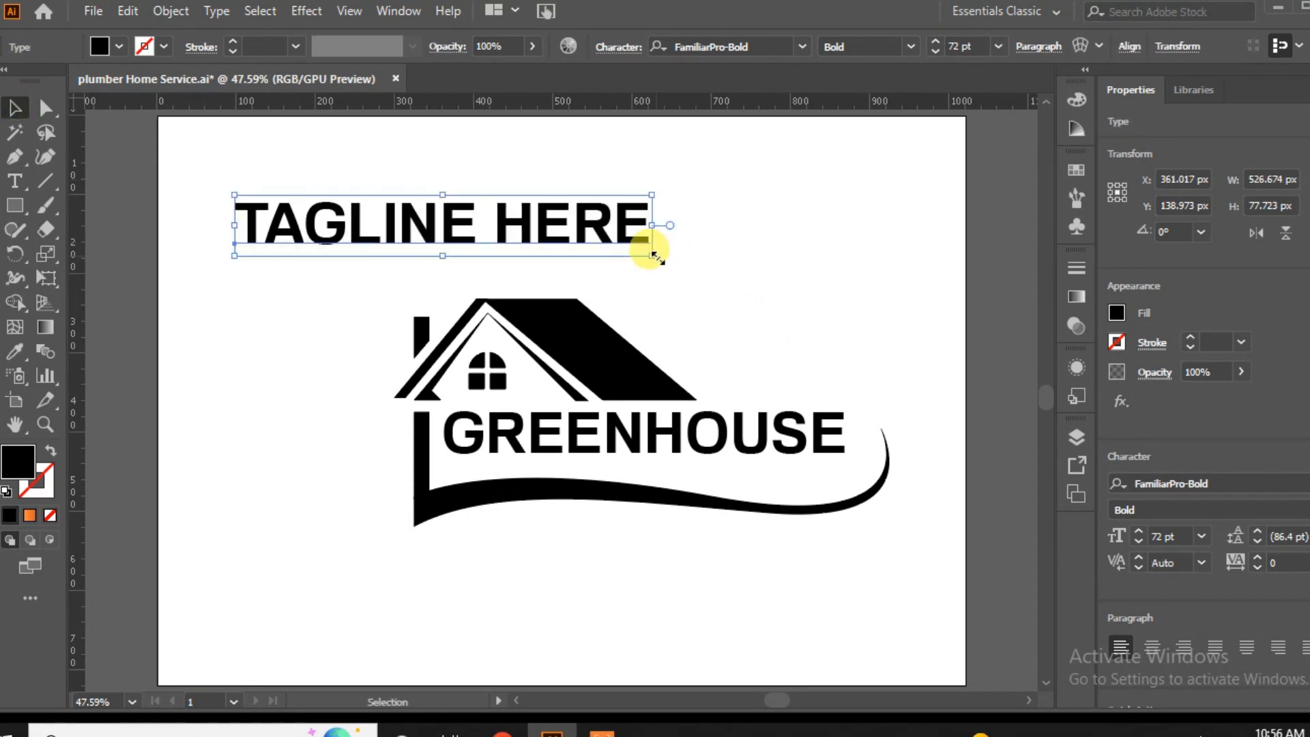
# Scale the tagline down to 14.88 pt, set its tracking to 100 and place it under the second half of GREENHOUSE.
pyautogui.moveTo(652, 256); pyautogui.dragTo(320, 210)
pyautogui.click(1308, 563)
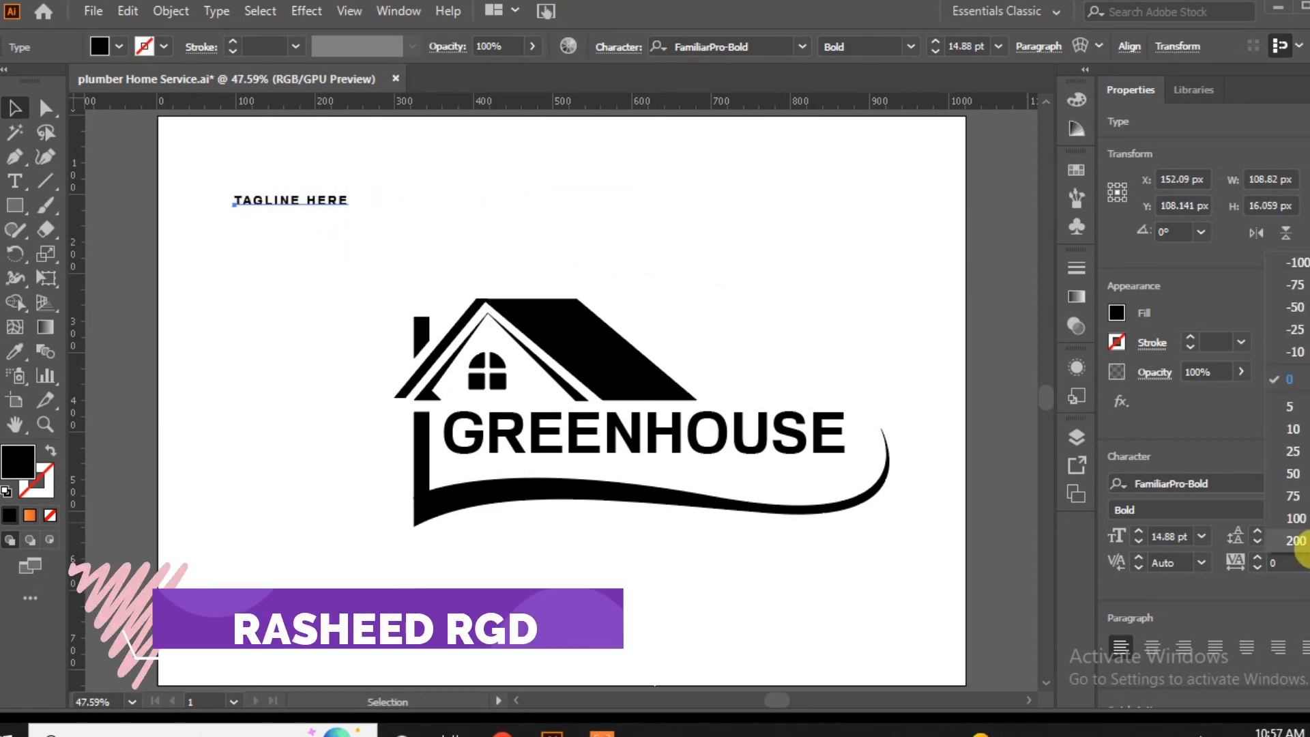
pyautogui.click(1297, 518)
pyautogui.moveTo(733, 445); pyautogui.dragTo(768, 468)
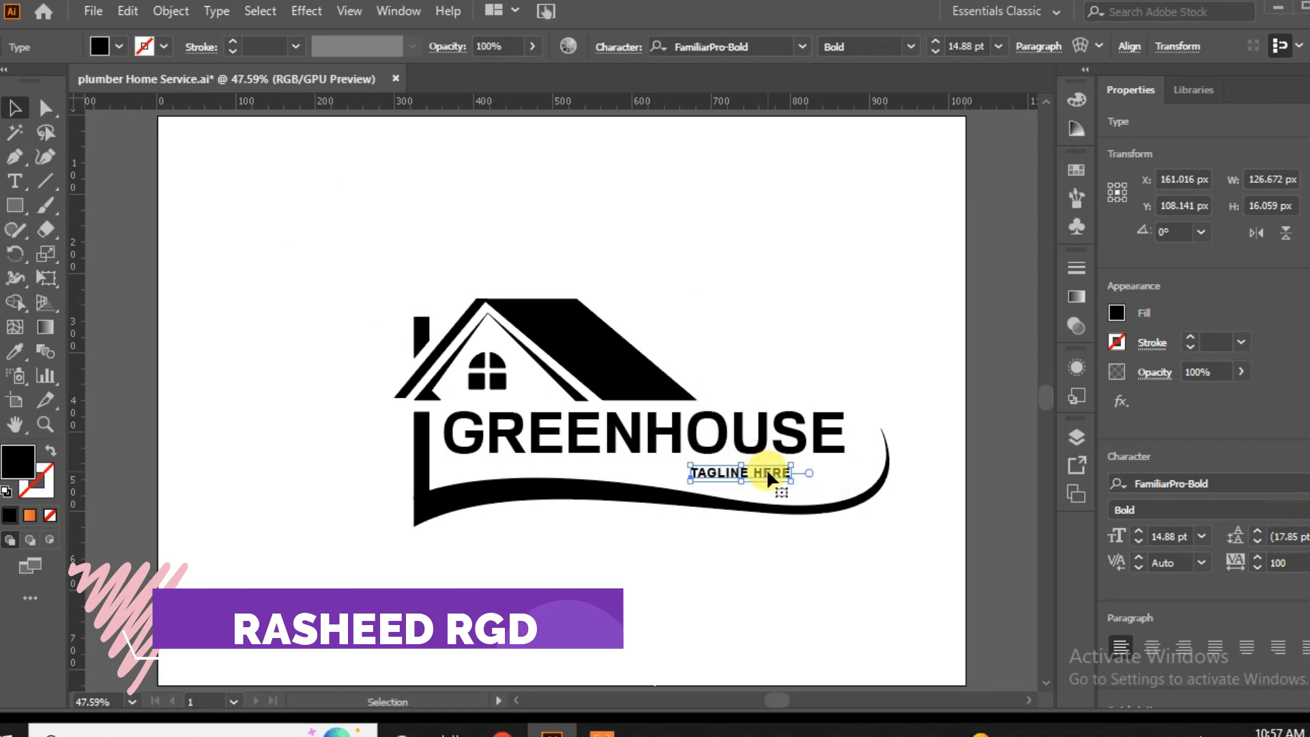
# Set the tagline's font size to 22 pt and its tracking to 145.
pyautogui.click(1138, 532)
pyautogui.click(1139, 532)
pyautogui.click(1138, 532)
pyautogui.click(1138, 532)
pyautogui.click(1138, 532)
pyautogui.click(1139, 532)
pyautogui.click(1139, 532)
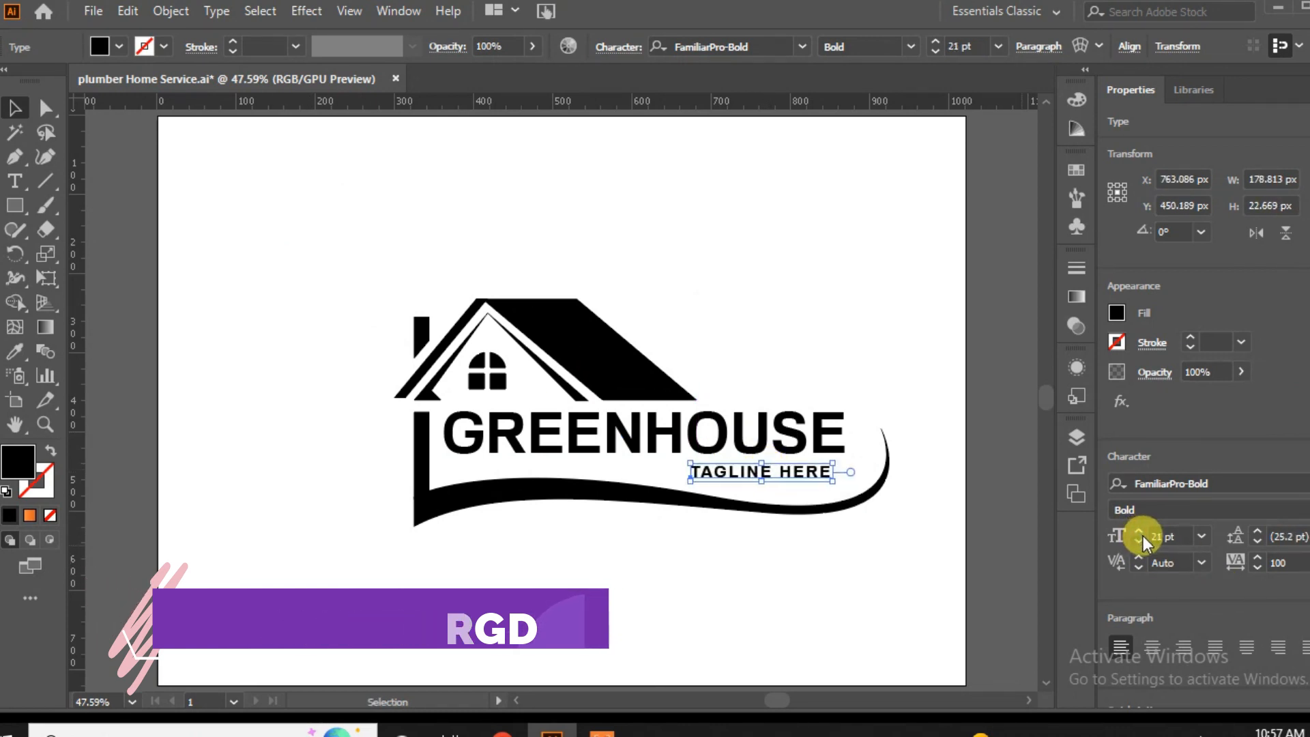
pyautogui.click(1140, 534)
pyautogui.click(1258, 558)
pyautogui.click(1258, 557)
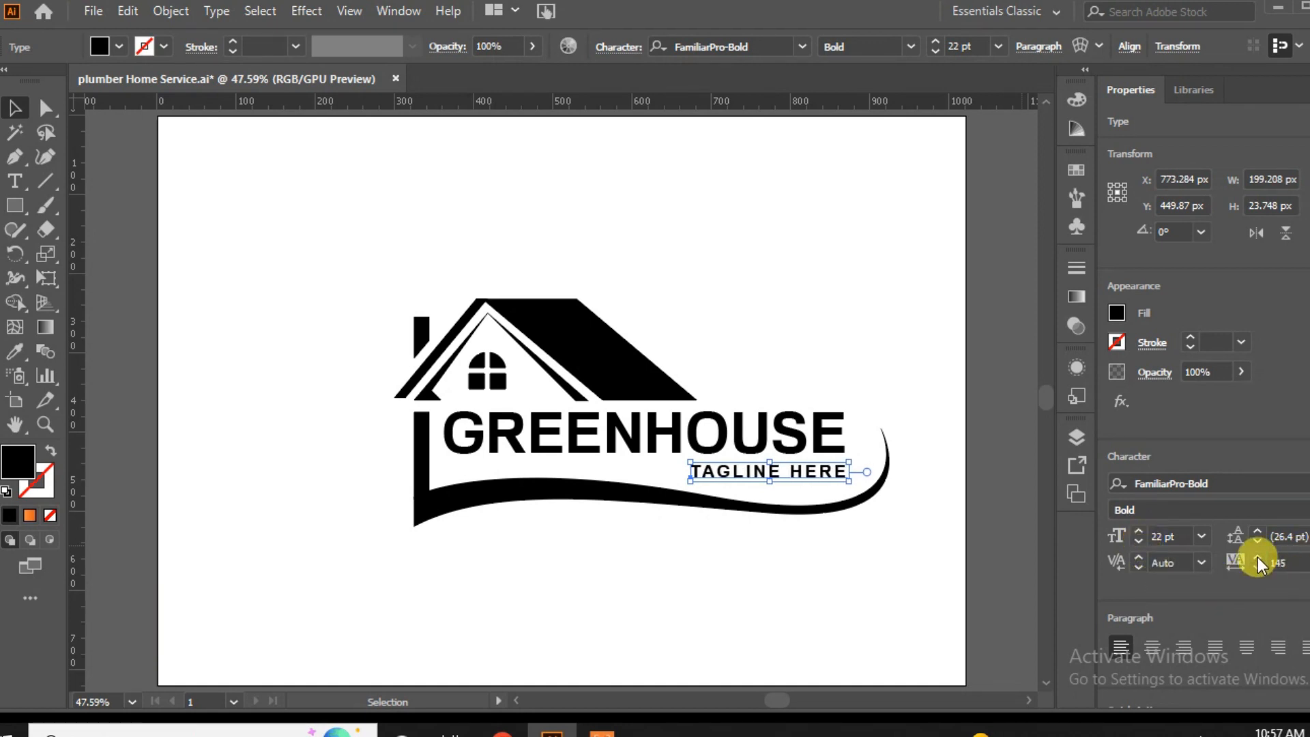
pyautogui.click(816, 632)
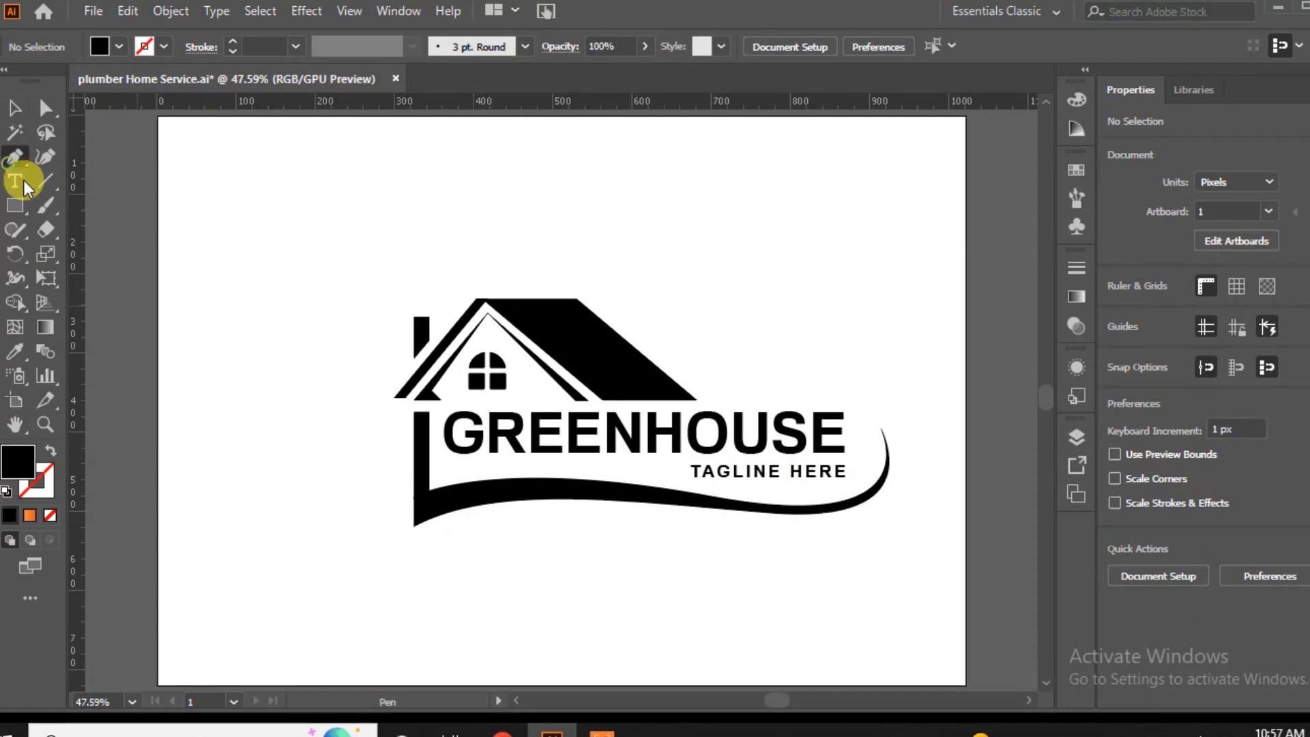
# Draw a horizontal line about 308 px long from the tagline's start to beneath the G and give it a 3 pt stroke.
pyautogui.click(689, 471)
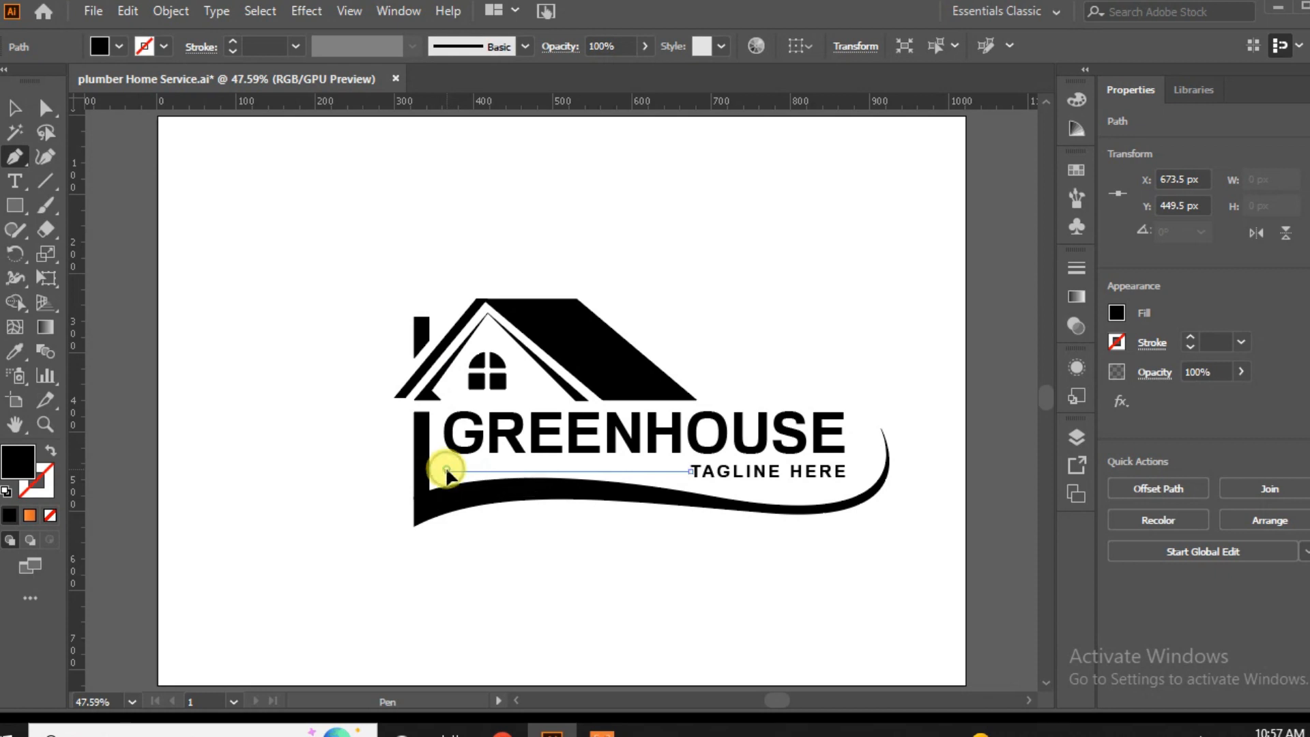
pyautogui.click(447, 471)
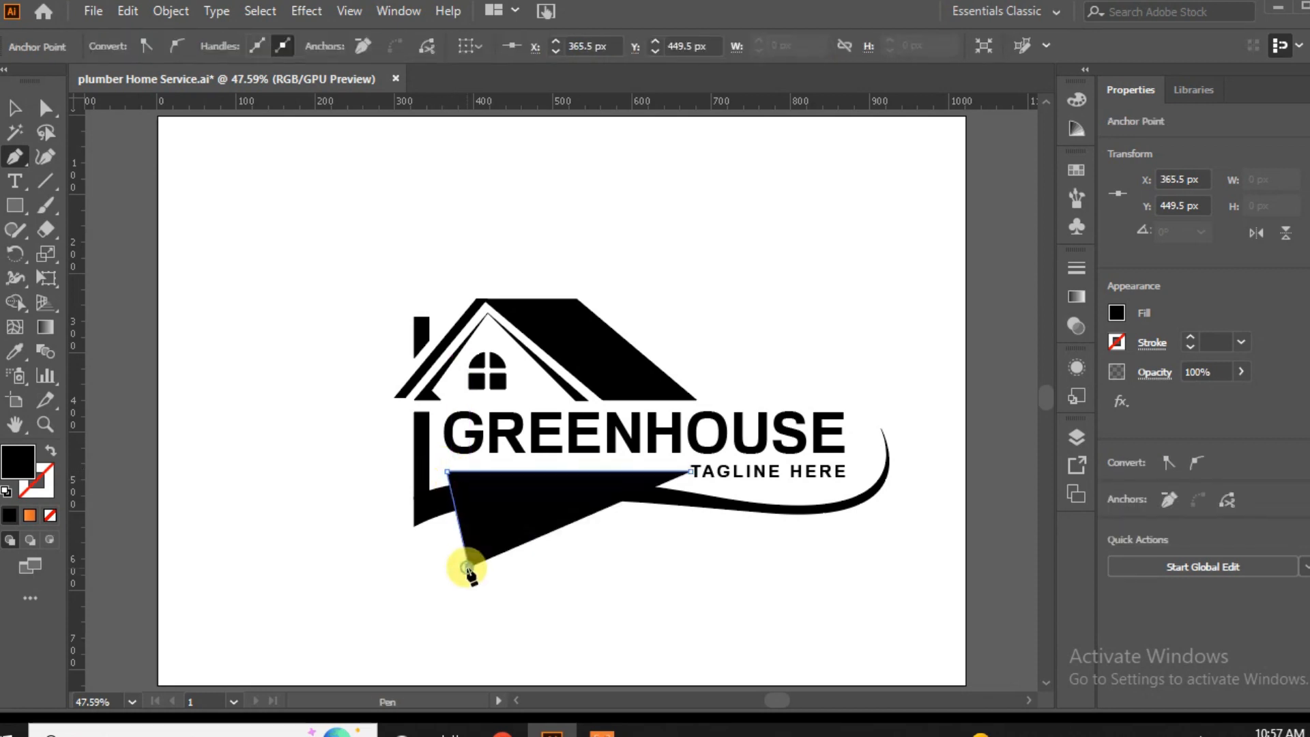
pyautogui.press('Escape')
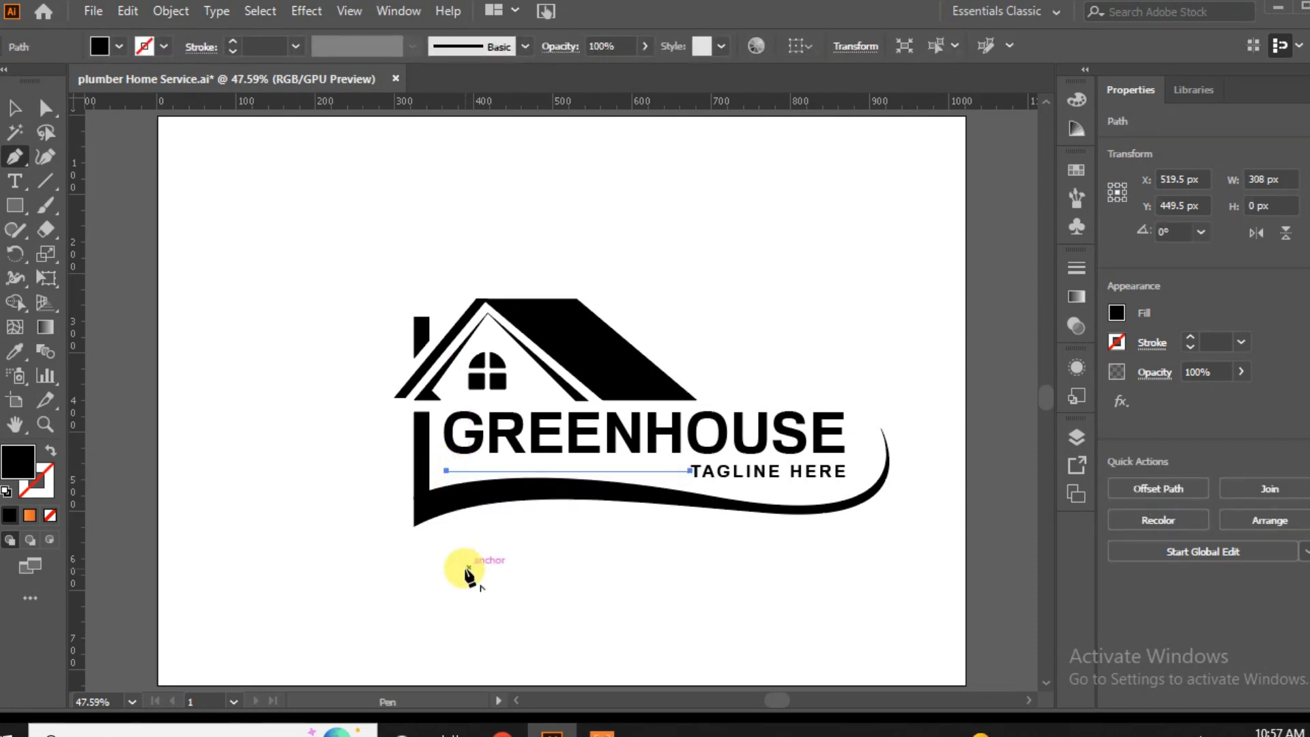
pyautogui.click(235, 41)
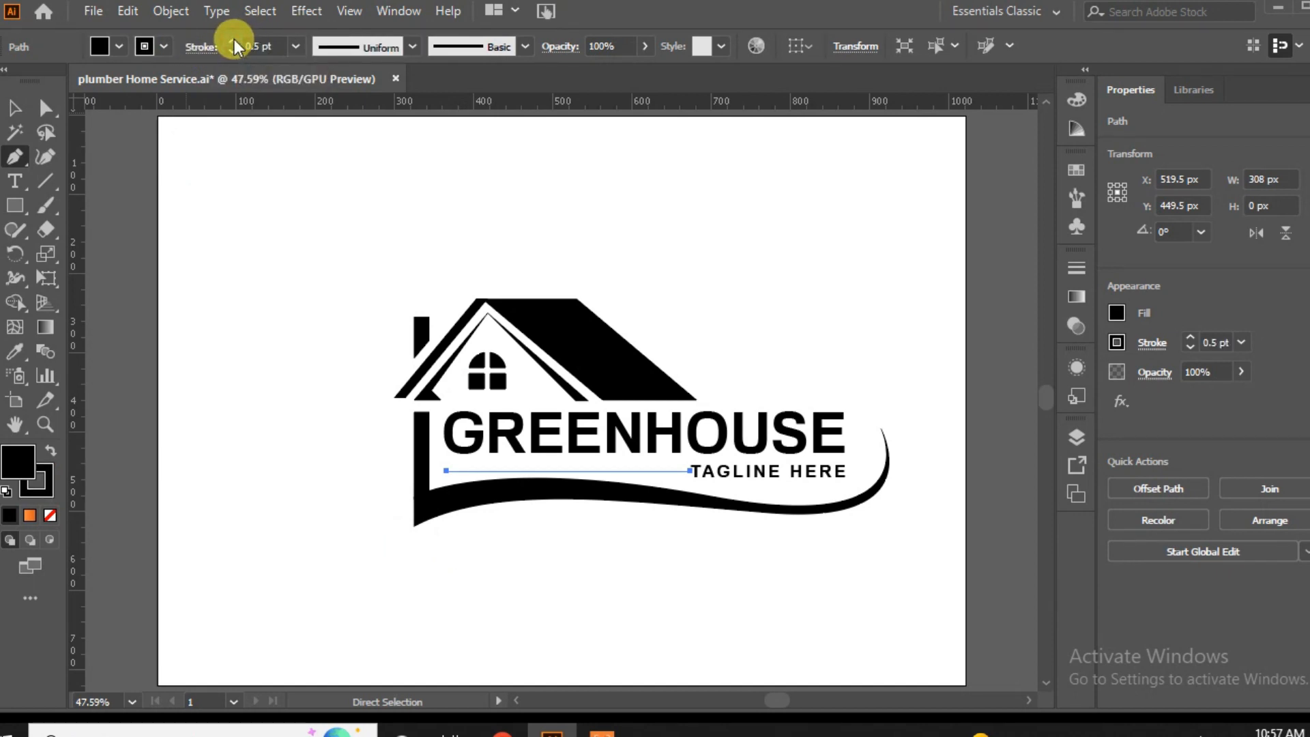
pyautogui.click(234, 39)
pyautogui.click(15, 107)
pyautogui.click(202, 423)
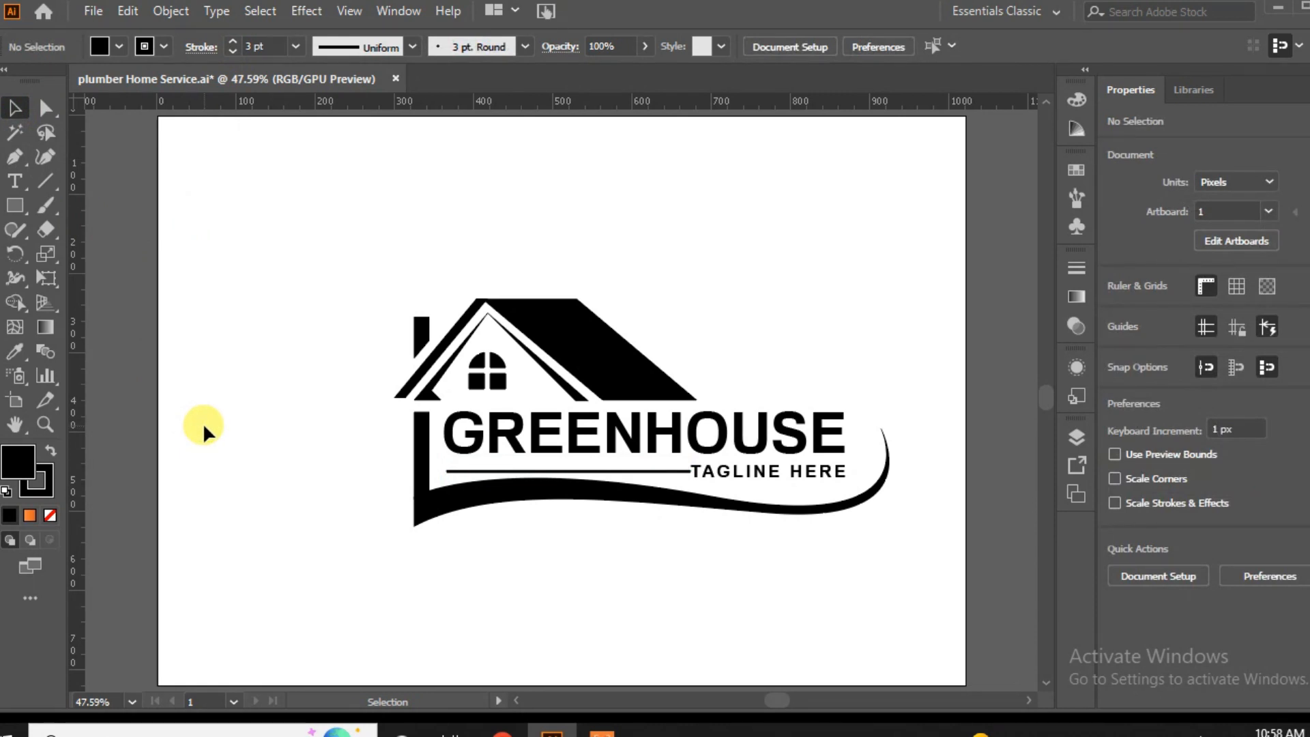
# Draw a 263 px black circle, duplicate it sideways, and intersect the two circles into a pointed leaf shape.
pyautogui.moveTo(15, 207); pyautogui.dragTo(61, 255)
pyautogui.moveTo(214, 194); pyautogui.dragTo(421, 399)
pyautogui.moveTo(313, 293); pyautogui.dragTo(380, 257)
pyautogui.click(14, 109)
pyautogui.keyDown('shift'); pyautogui.click(233, 254); pyautogui.keyUp('shift')
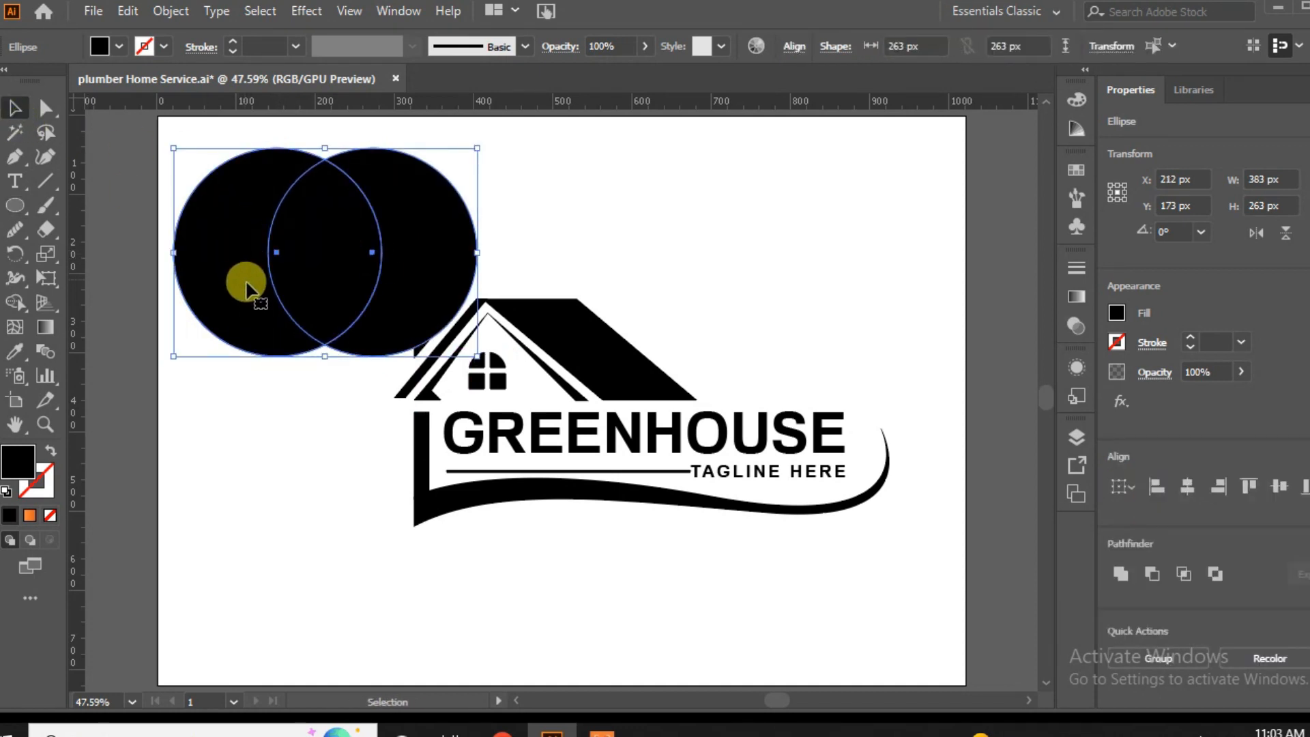
pyautogui.click(1184, 576)
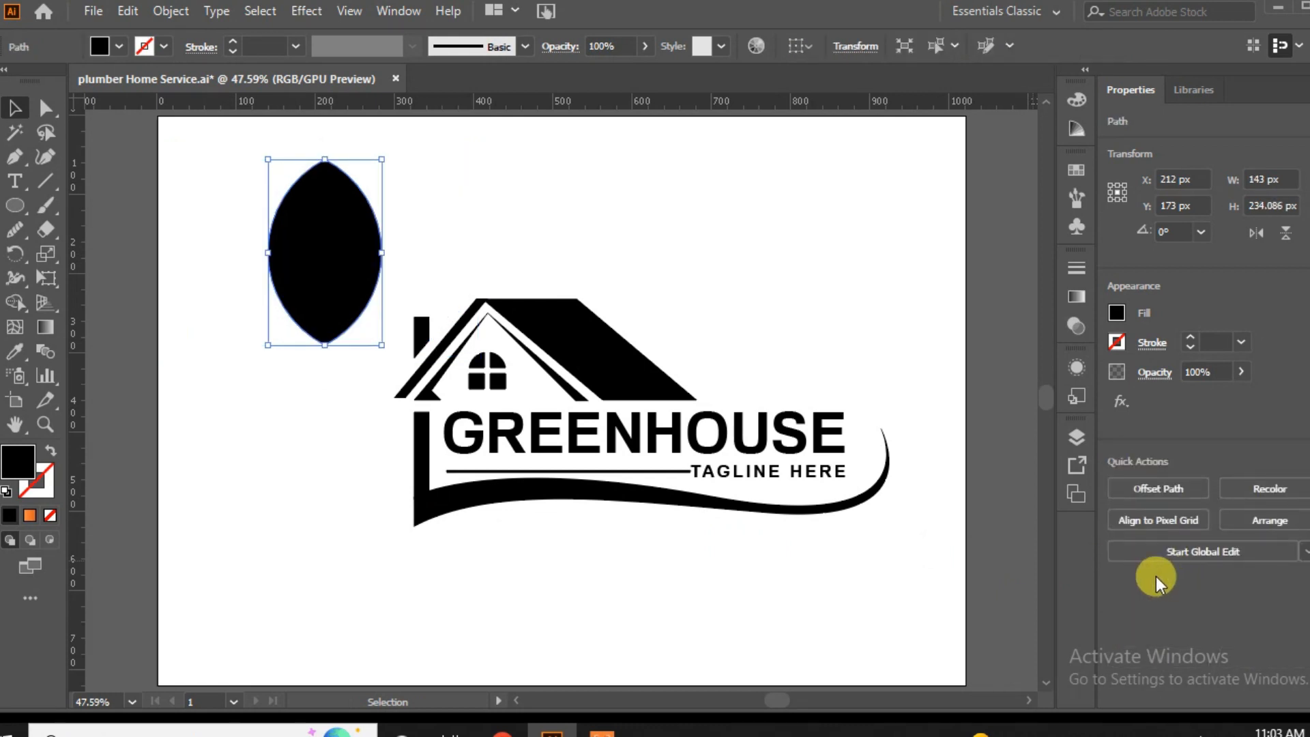
# Stretch the leaf shape to about 309 px tall and position it in the empty area beside the house.
pyautogui.click(291, 346)
pyautogui.moveTo(325, 253); pyautogui.dragTo(257, 314)
pyautogui.moveTo(257, 404); pyautogui.dragTo(313, 353)
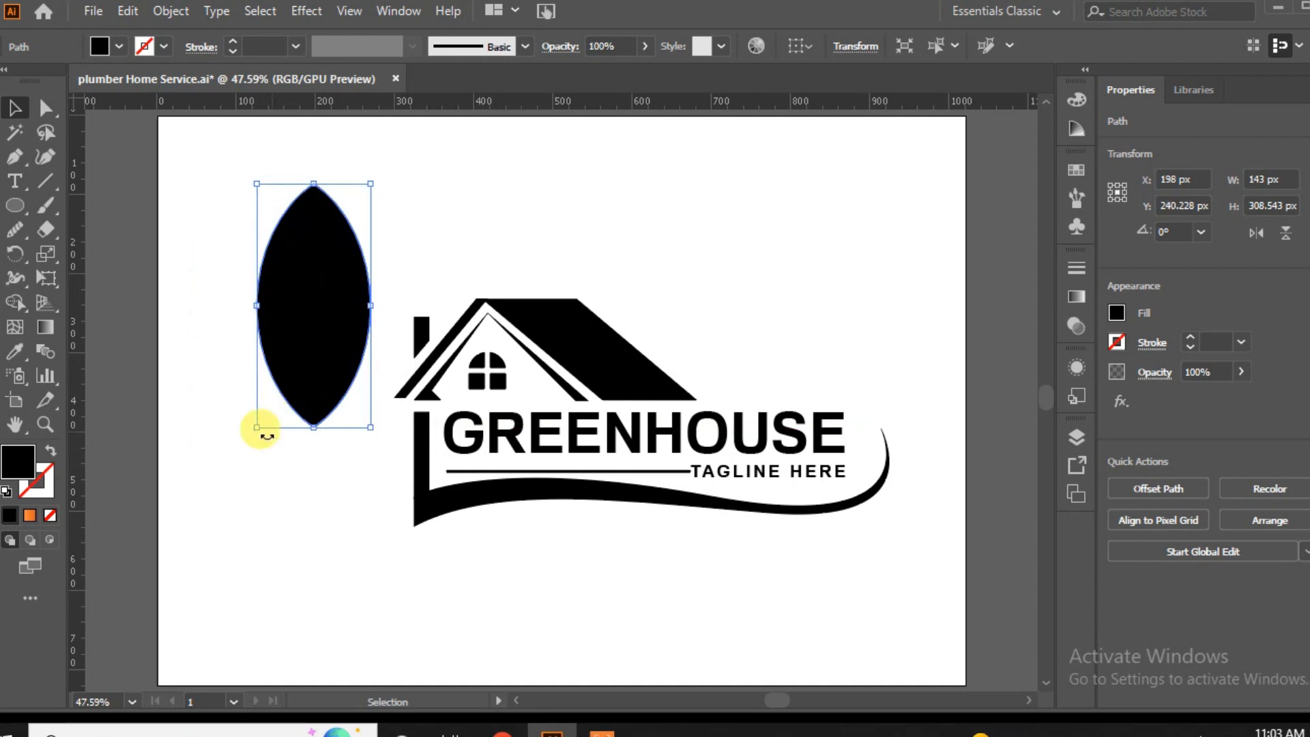
# Draw a vertical line about 346 px long from inside the leaf to below it and give it a 25 pt stroke.
pyautogui.click(14, 158)
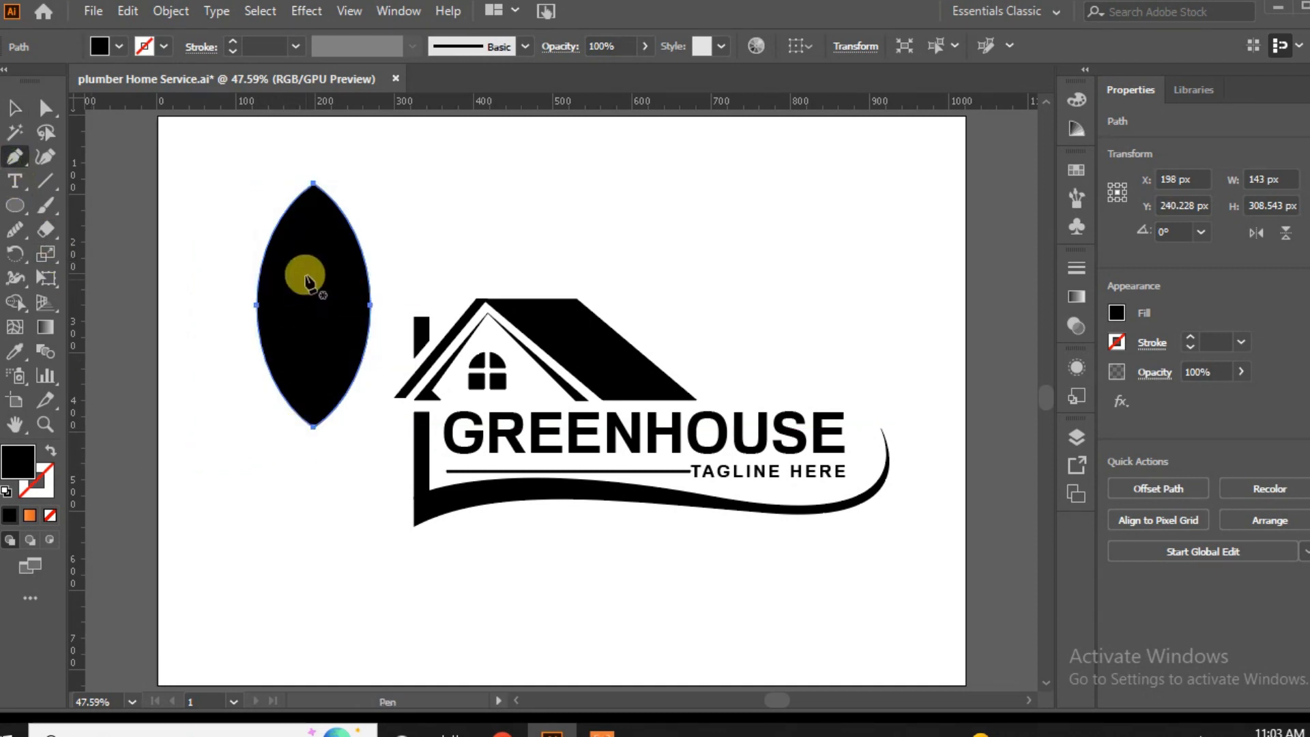
pyautogui.click(313, 226)
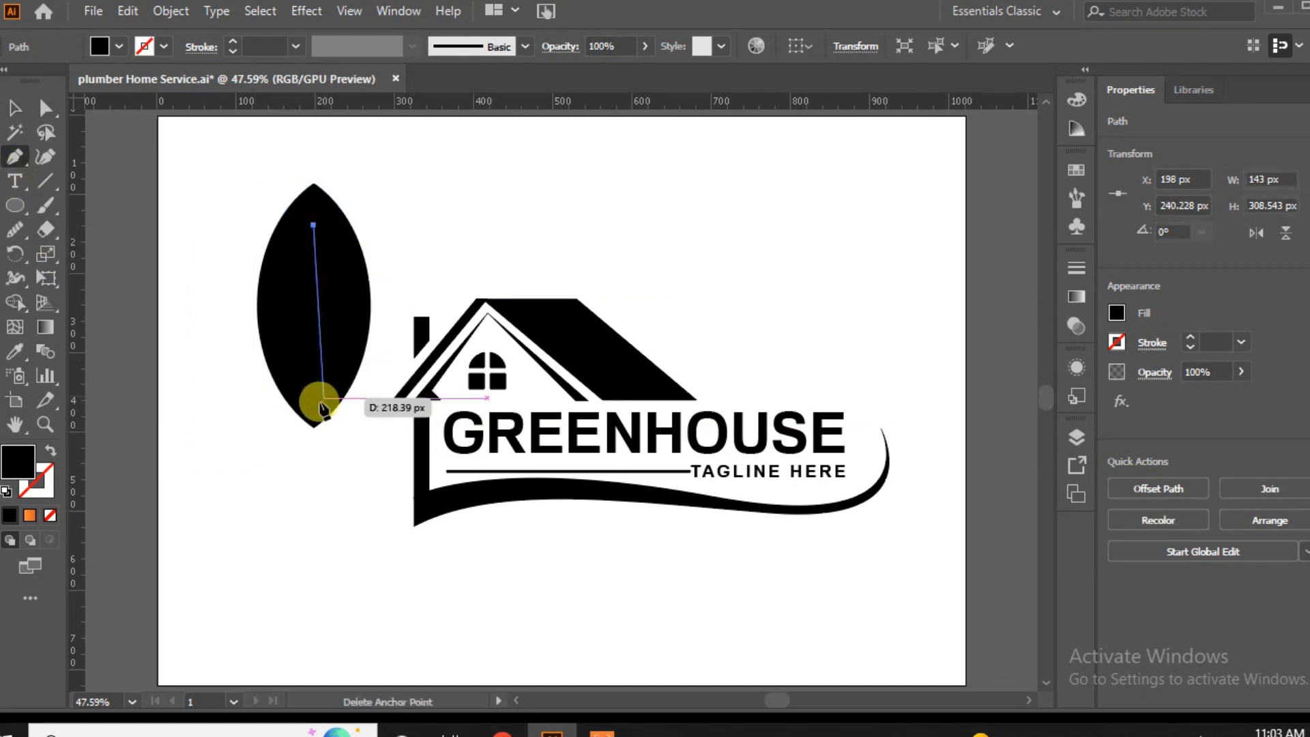
pyautogui.click(314, 499)
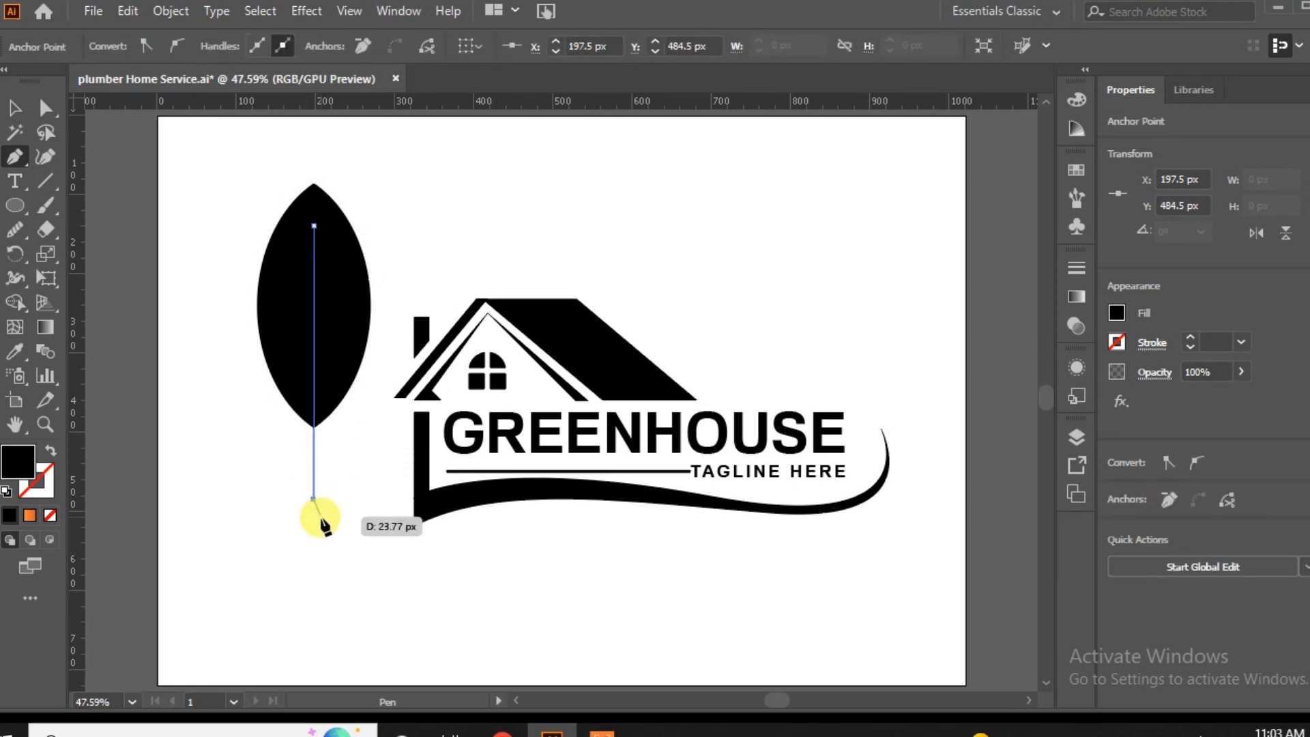
pyautogui.press('Escape')
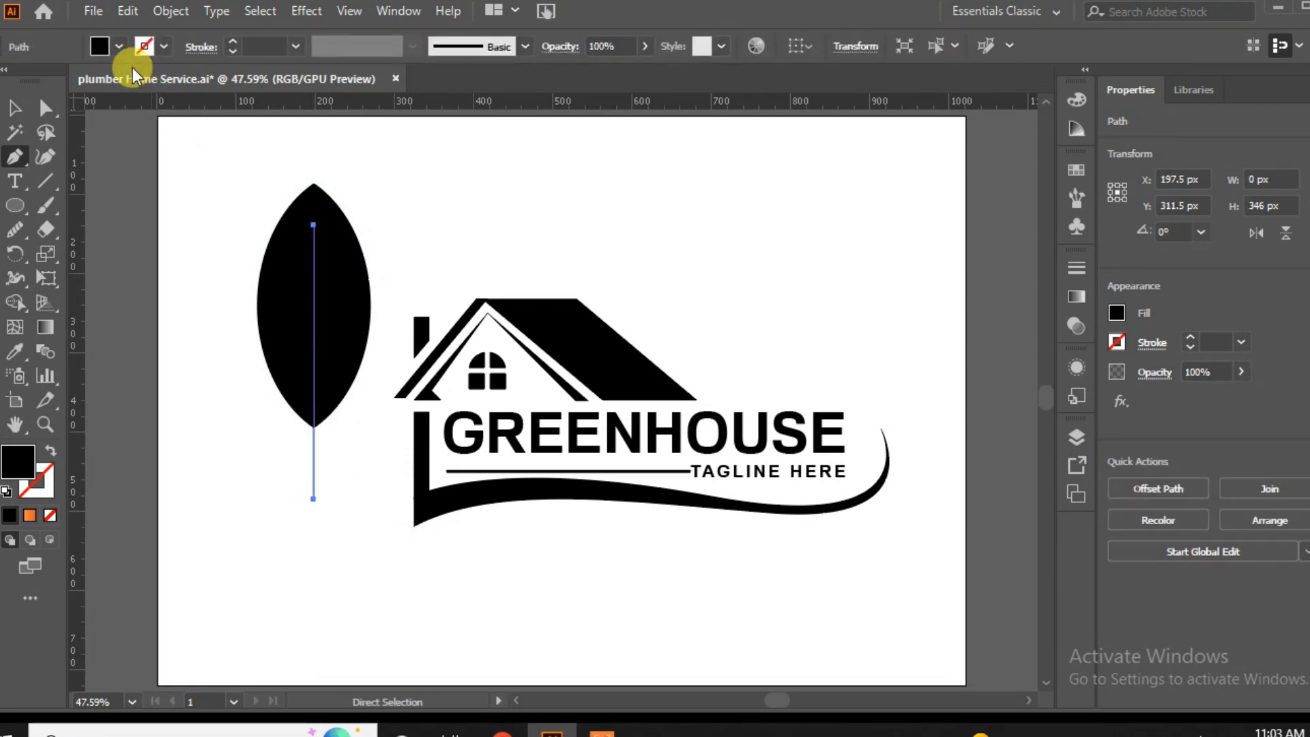
pyautogui.click(233, 43)
pyautogui.click(232, 40)
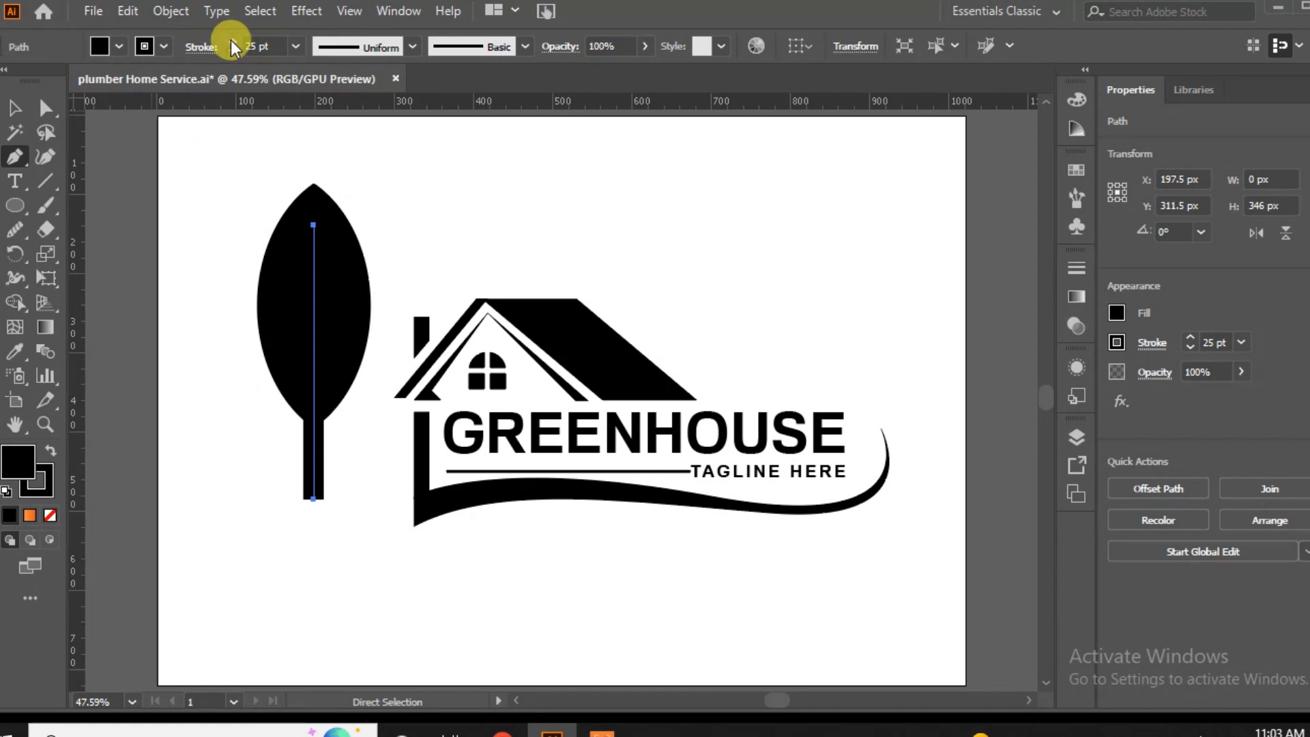
# Make the line's stroke white and apply the triangular width profile, flipped so that it narrows toward the leaf's upper end.
pyautogui.click(164, 45)
pyautogui.click(23, 82)
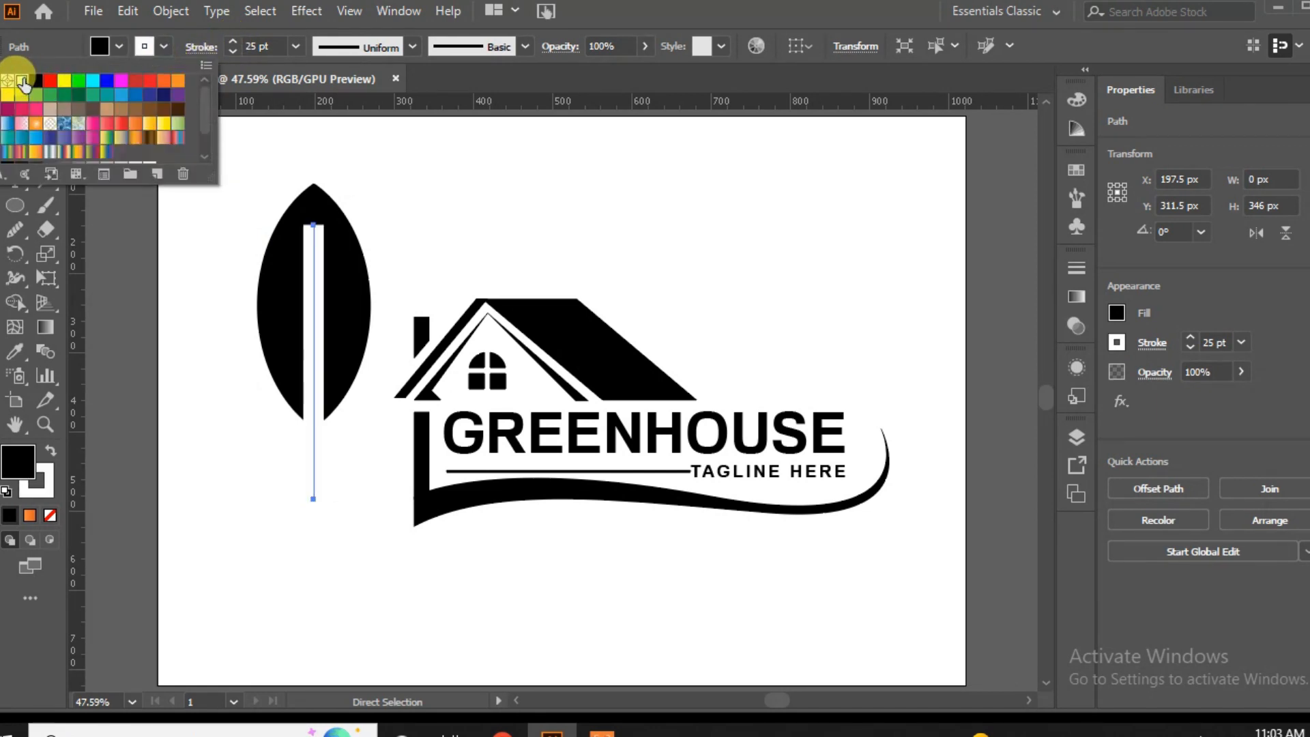
pyautogui.click(411, 48)
pyautogui.click(411, 47)
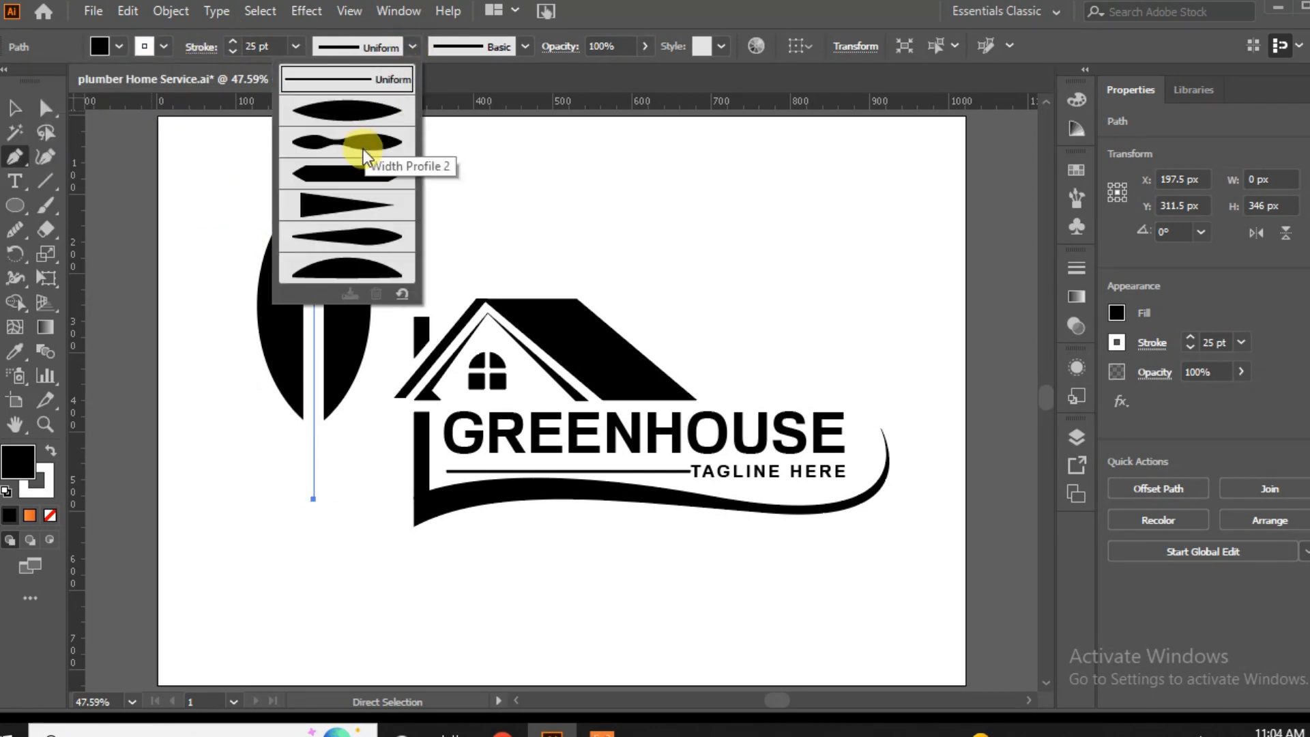
pyautogui.click(362, 147)
pyautogui.click(1287, 470)
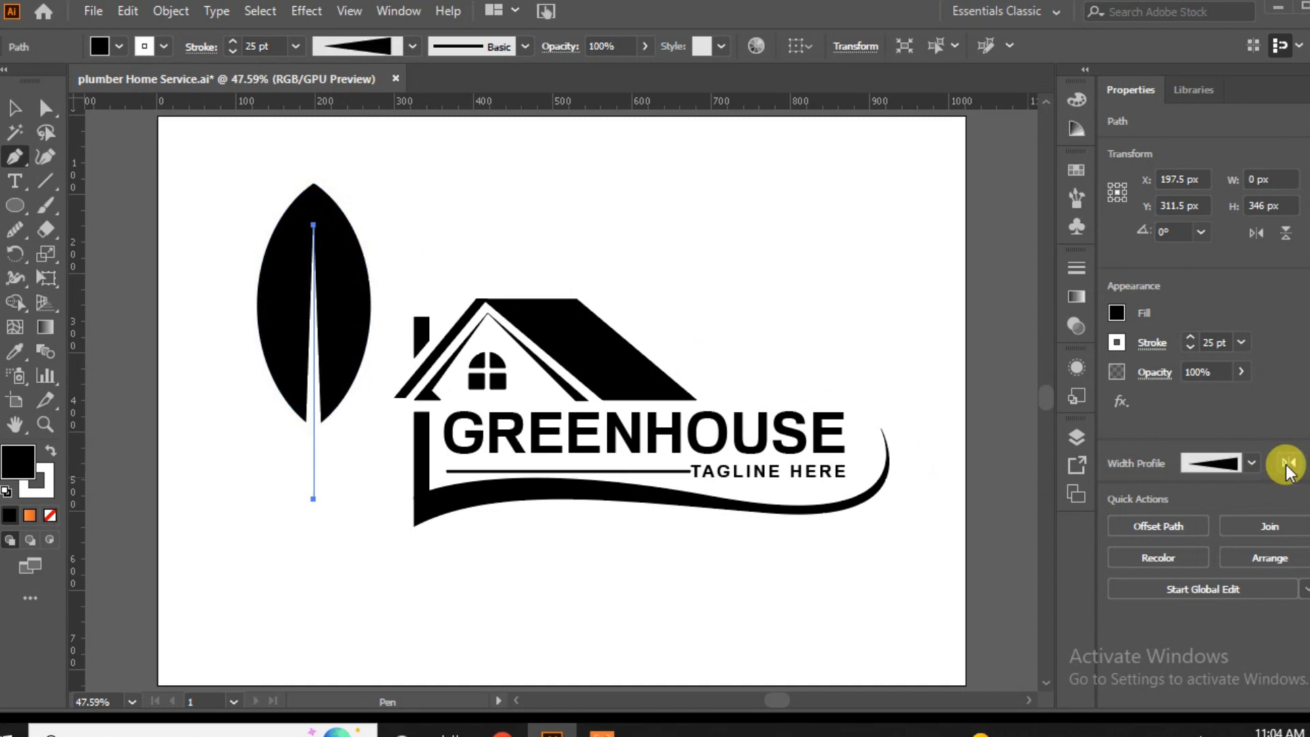
# Move the tapered white line down so its pointed end starts near the middle of the leaf.
pyautogui.click(15, 108)
pyautogui.click(231, 477)
pyautogui.moveTo(315, 431); pyautogui.dragTo(312, 482)
pyautogui.click(216, 352)
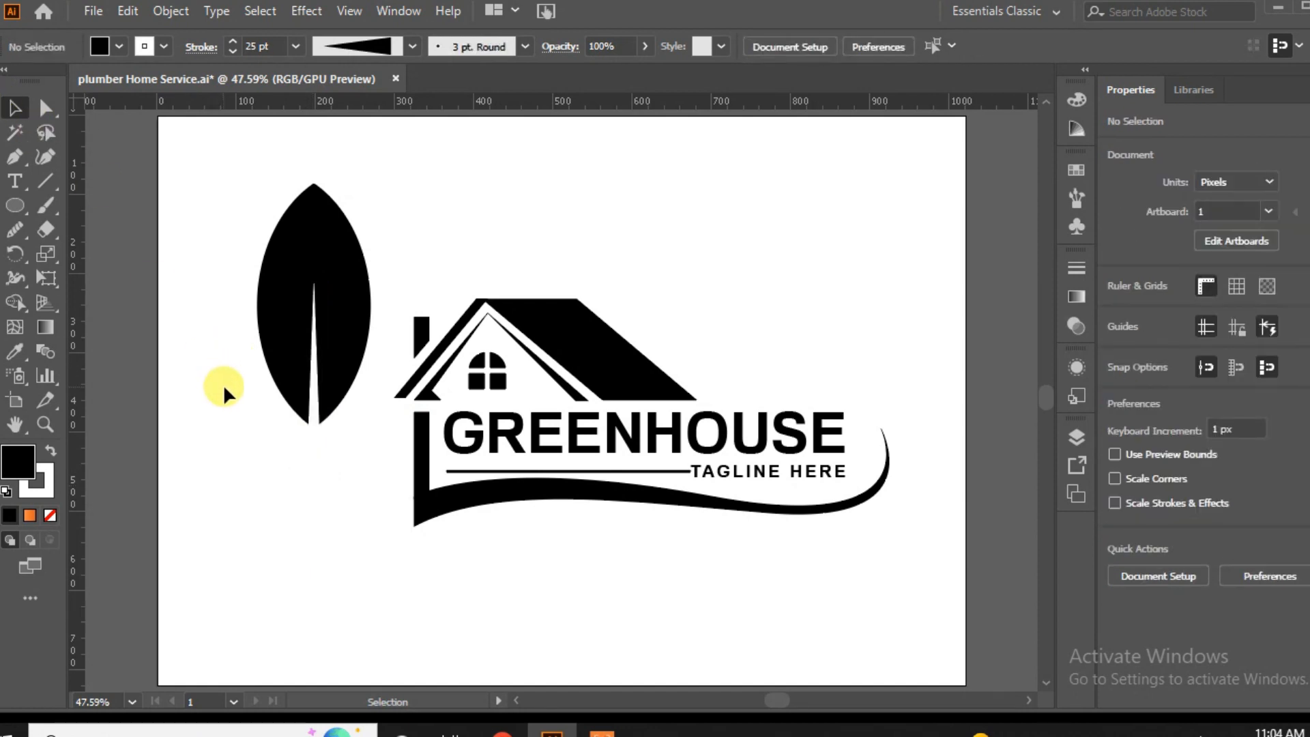
# Expand the tapered line's appearance and subtract it from the leaf with Minus Front to cut the vein.
pyautogui.click(313, 497)
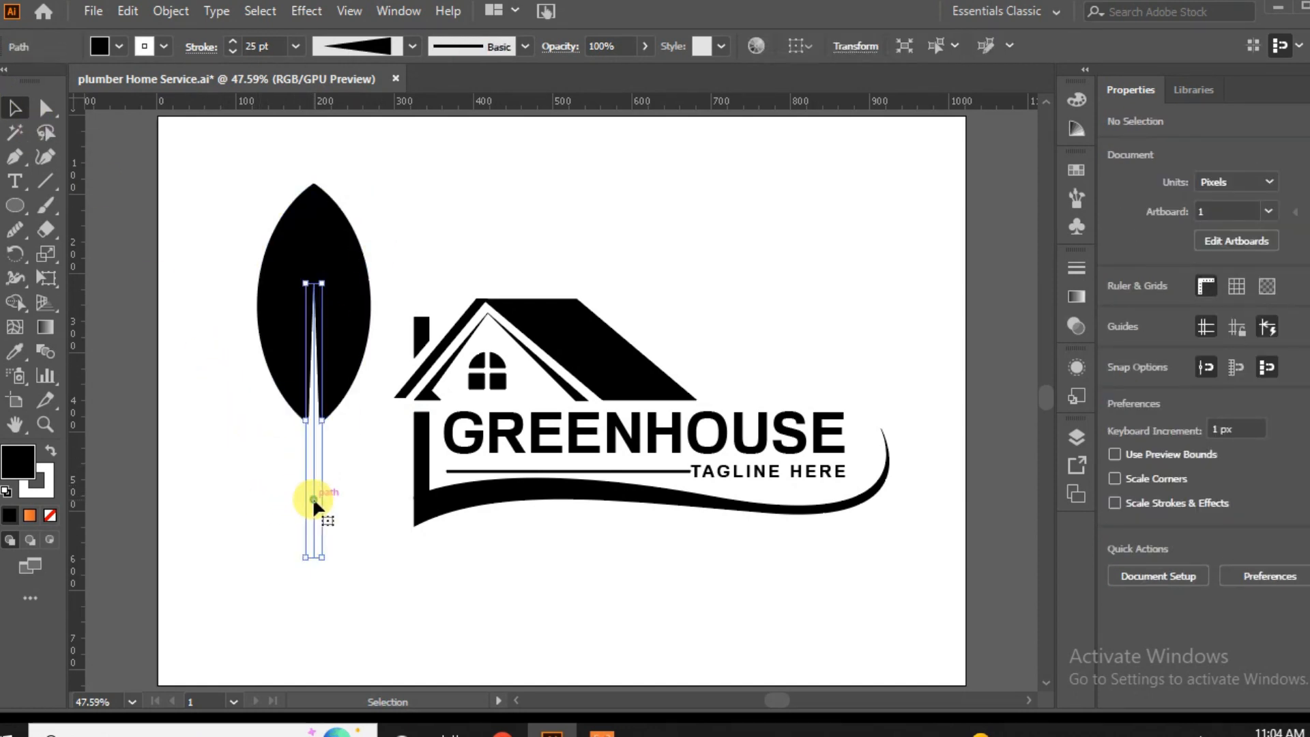
pyautogui.click(168, 18)
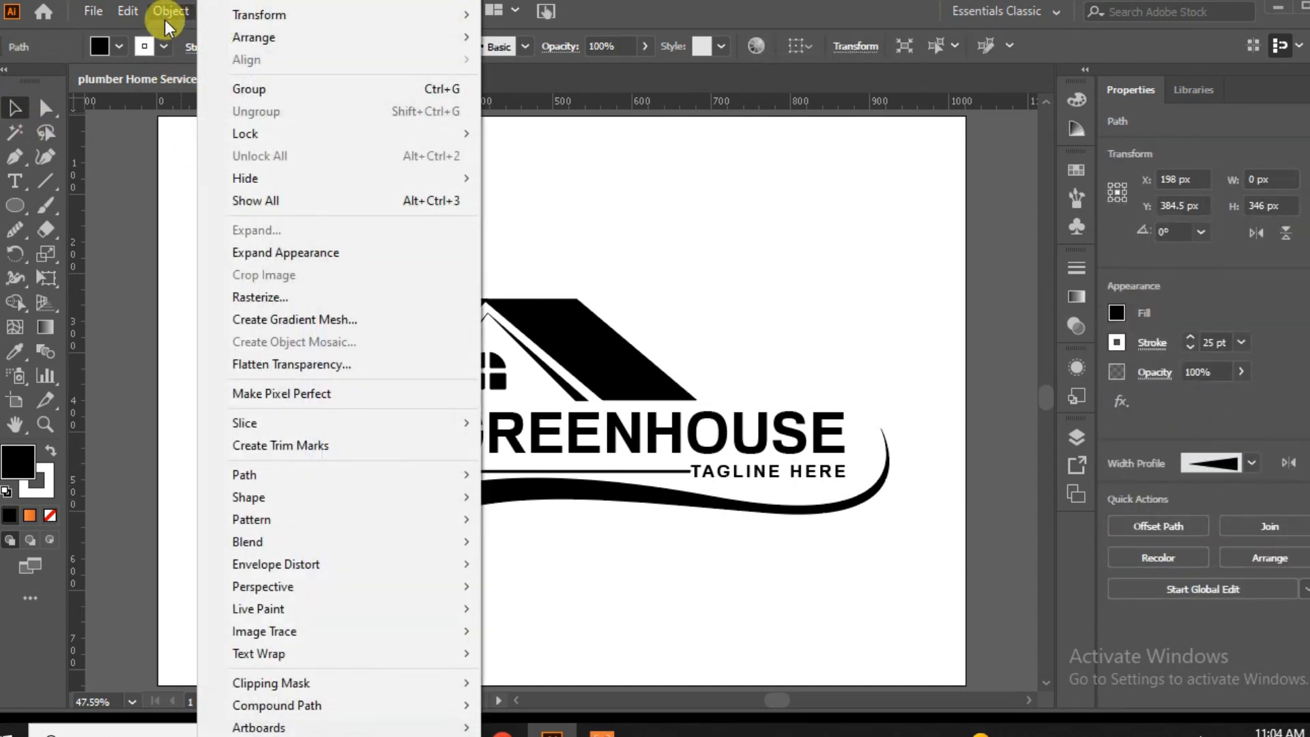
pyautogui.click(252, 255)
pyautogui.keyDown('shift'); pyautogui.click(316, 336); pyautogui.keyUp('shift')
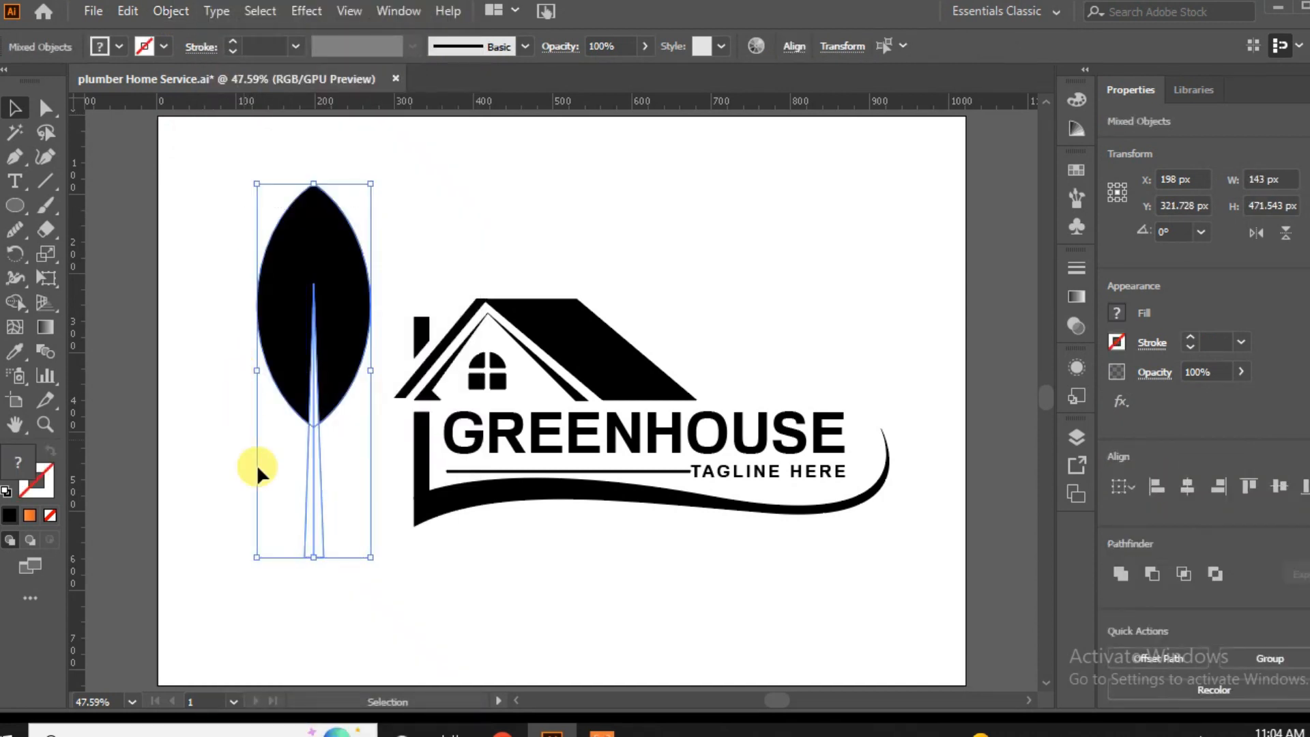
pyautogui.click(1155, 586)
pyautogui.click(374, 529)
pyautogui.click(330, 345)
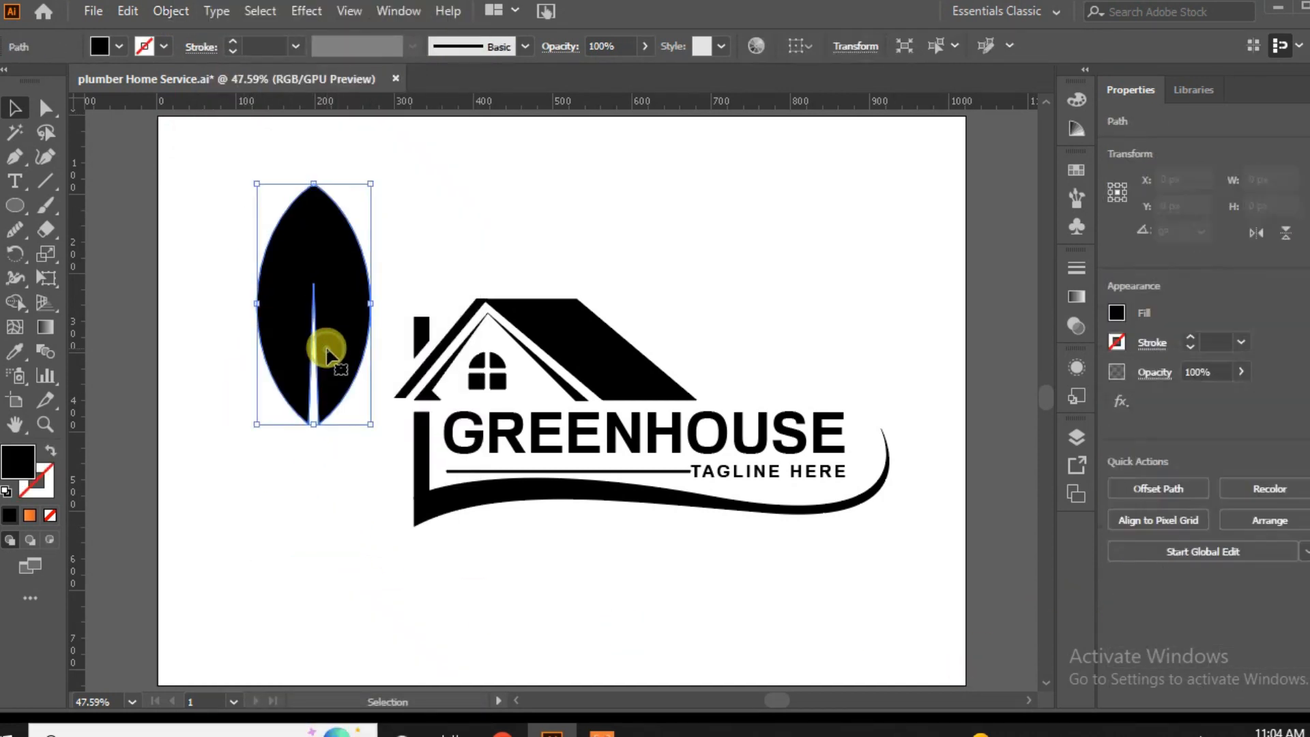
# Scale the veined leaf down to a small leaf beside the house.
pyautogui.moveTo(371, 424); pyautogui.dragTo(295, 359)
pyautogui.click(289, 387)
pyautogui.click(248, 403)
pyautogui.click(228, 366)
pyautogui.click(257, 437)
pyautogui.moveTo(316, 398); pyautogui.dragTo(302, 376)
pyautogui.click(300, 389)
# Raise the anchor point at the vein's tip so the cut reaches closer to the leaf's top.
pyautogui.click(279, 337)
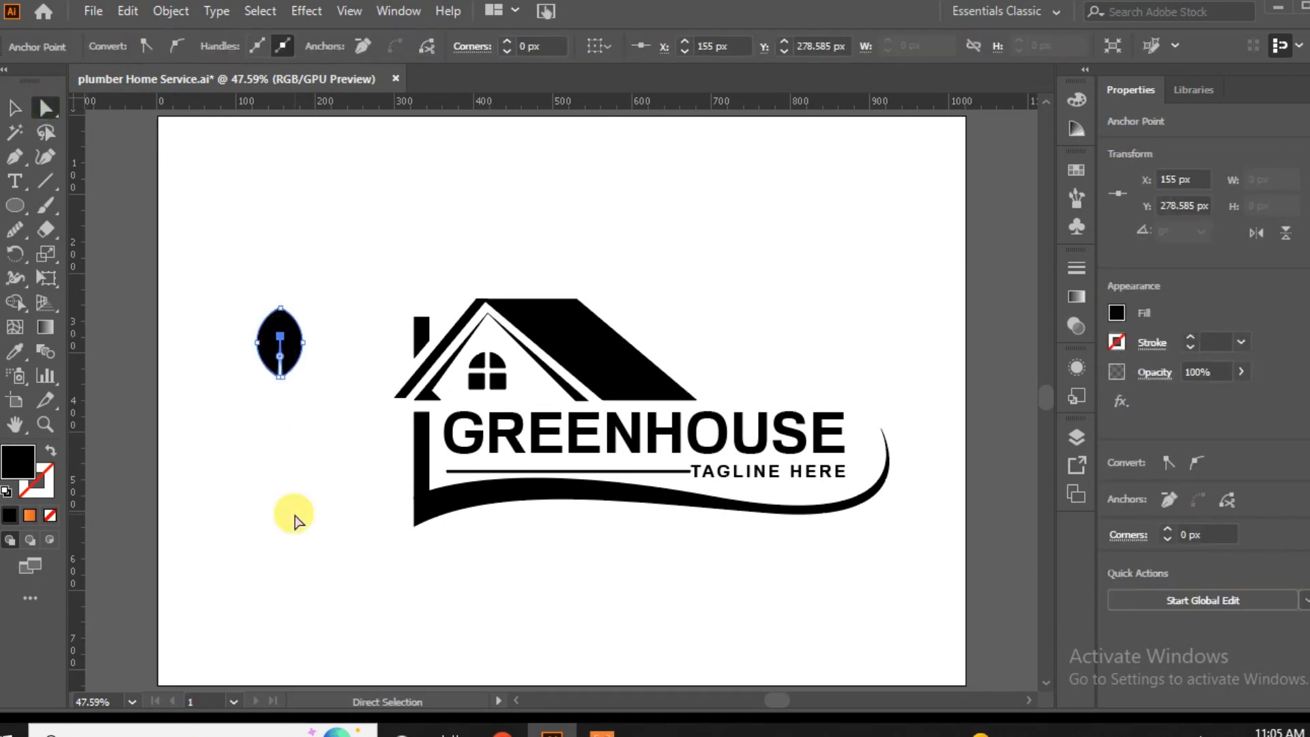
pyautogui.click(295, 520)
pyautogui.click(293, 344)
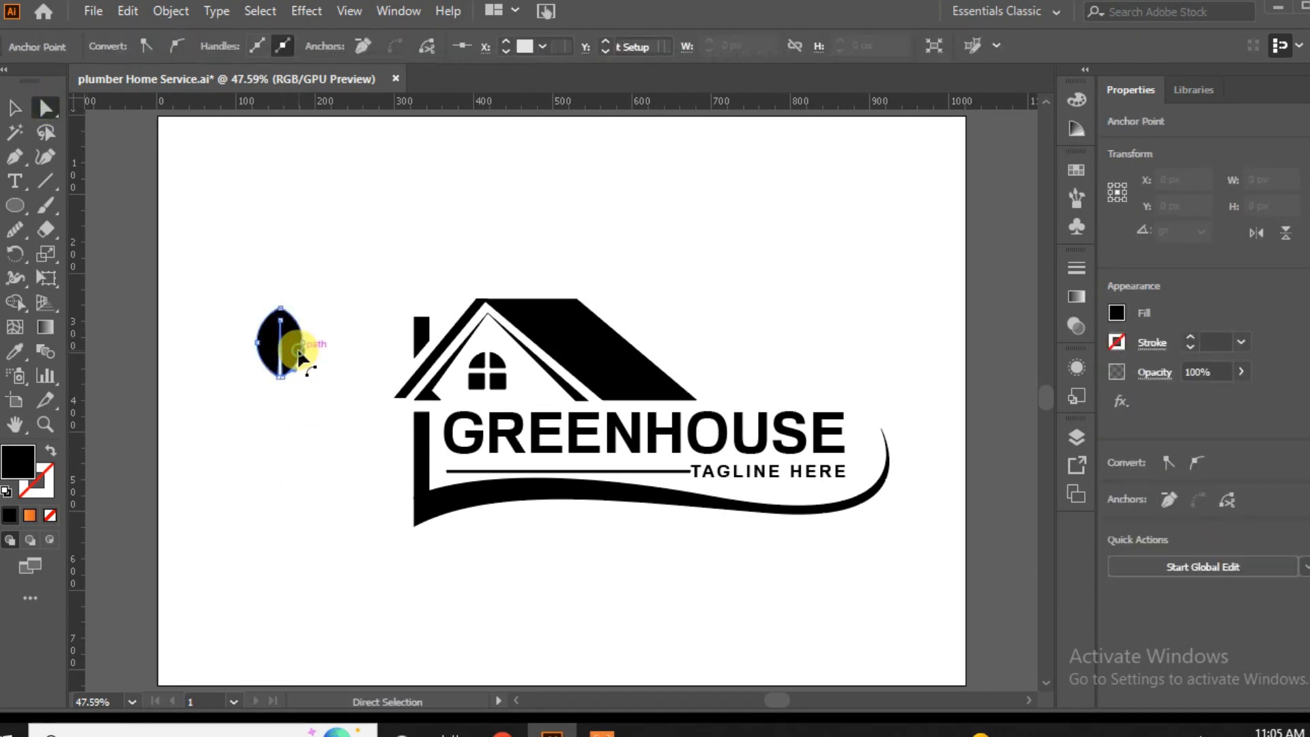
# Move the leaf to the swoosh's thin end, size it to about 35 by 72 px and tilt it about 15°.
pyautogui.click(16, 108)
pyautogui.click(283, 404)
pyautogui.click(287, 333)
pyautogui.click(294, 474)
pyautogui.moveTo(282, 378); pyautogui.dragTo(890, 395)
pyautogui.click(289, 390)
pyautogui.click(310, 443)
pyautogui.moveTo(850, 352); pyautogui.dragTo(833, 366)
pyautogui.moveTo(887, 404); pyautogui.dragTo(881, 404)
# Rotate the leaf slightly further toward the GREENHOUSE text so its base meets the swoosh's tip.
pyautogui.hotkey('ctrl', '=')
pyautogui.hotkey('ctrl', '=')
pyautogui.hotkey('ctrl', '=')
pyautogui.hotkey('ctrl', '=')
pyautogui.hotkey('ctrl', '=')
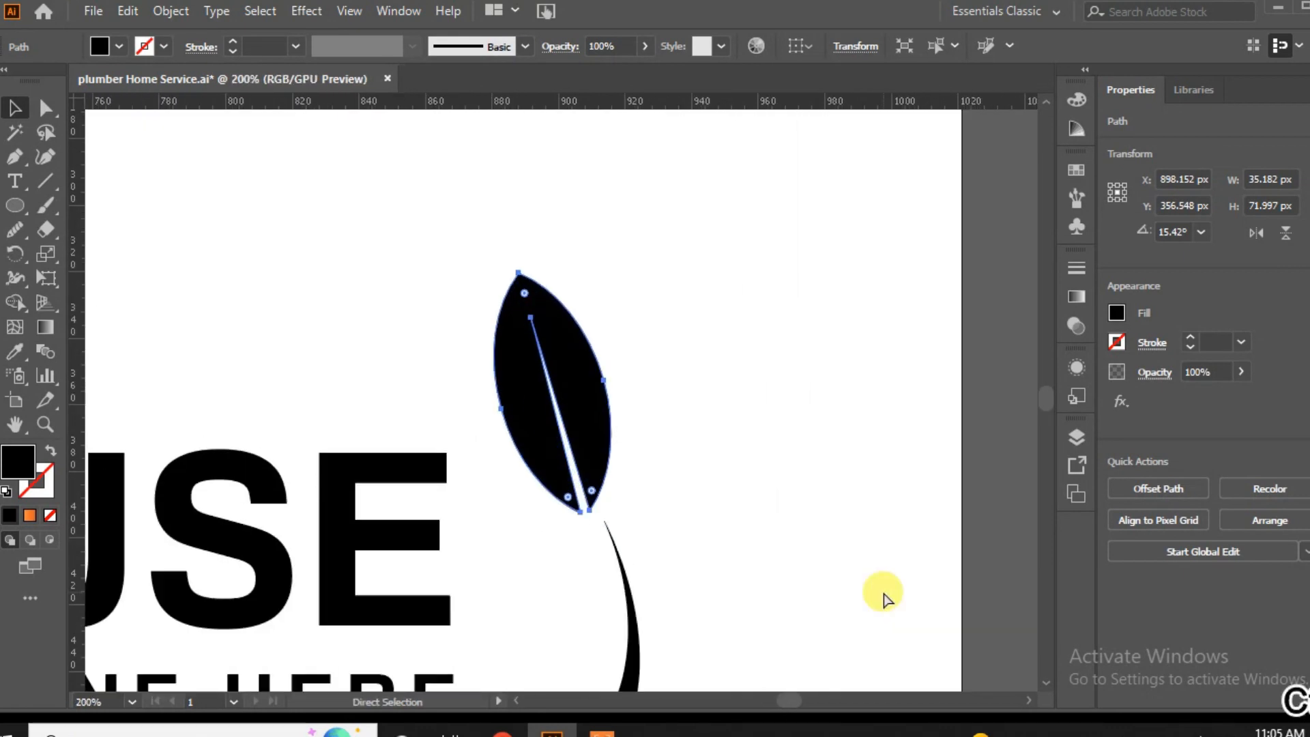
pyautogui.press('v')
pyautogui.moveTo(637, 503); pyautogui.dragTo(676, 505)
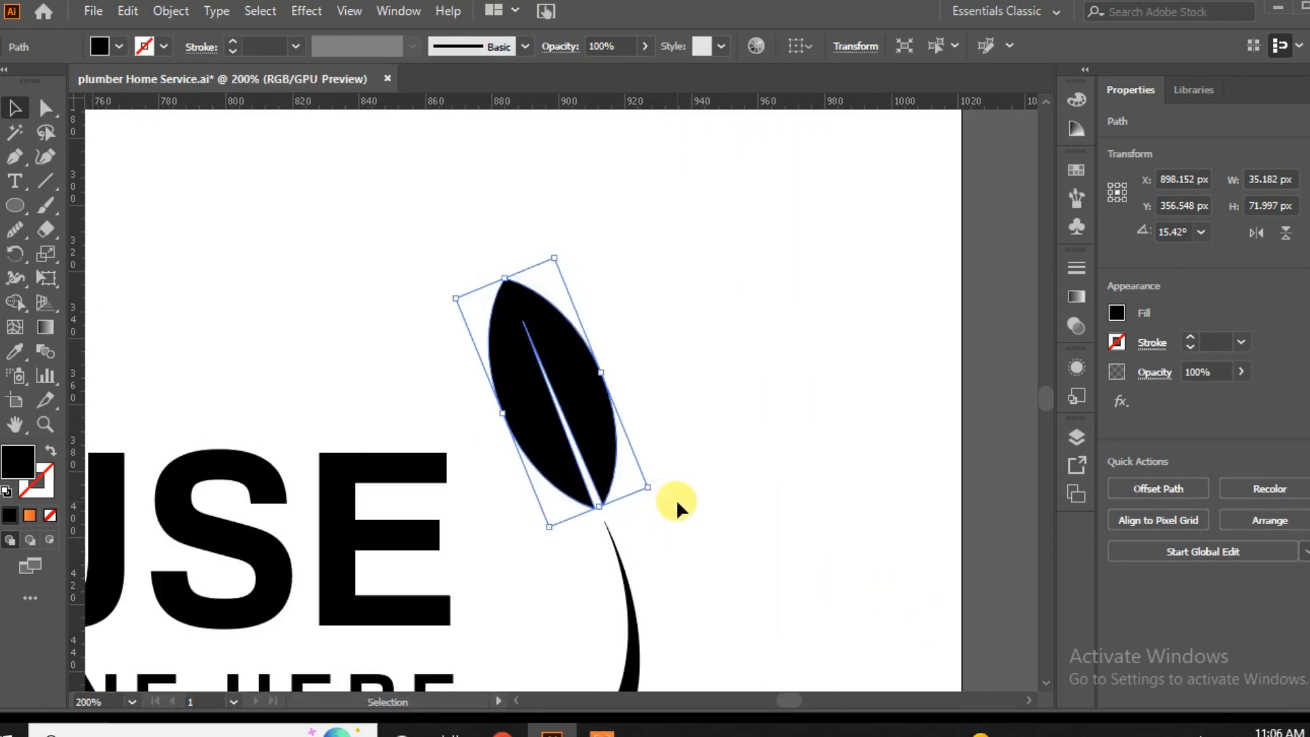
pyautogui.click(662, 514)
# Duplicate the leaf onto the swoosh's outer side and rotate the copy to lean away from the text.
pyautogui.moveTo(584, 402); pyautogui.dragTo(751, 473)
pyautogui.moveTo(722, 323); pyautogui.dragTo(829, 387)
pyautogui.moveTo(754, 436); pyautogui.dragTo(753, 493)
pyautogui.moveTo(832, 442); pyautogui.dragTo(867, 416)
# Duplicate the top leaf to the swoosh's inner side, scale the copy down and rotate its base toward the curve.
pyautogui.scroll(-3, 863, 505)
pyautogui.moveTo(574, 198); pyautogui.dragTo(560, 413)
pyautogui.moveTo(626, 521); pyautogui.dragTo(593, 453)
pyautogui.click(686, 554)
pyautogui.click(565, 389)
pyautogui.moveTo(484, 360); pyautogui.dragTo(468, 382)
pyautogui.moveTo(566, 455); pyautogui.dragTo(533, 480)
pyautogui.moveTo(618, 499); pyautogui.dragTo(633, 478)
pyautogui.click(683, 556)
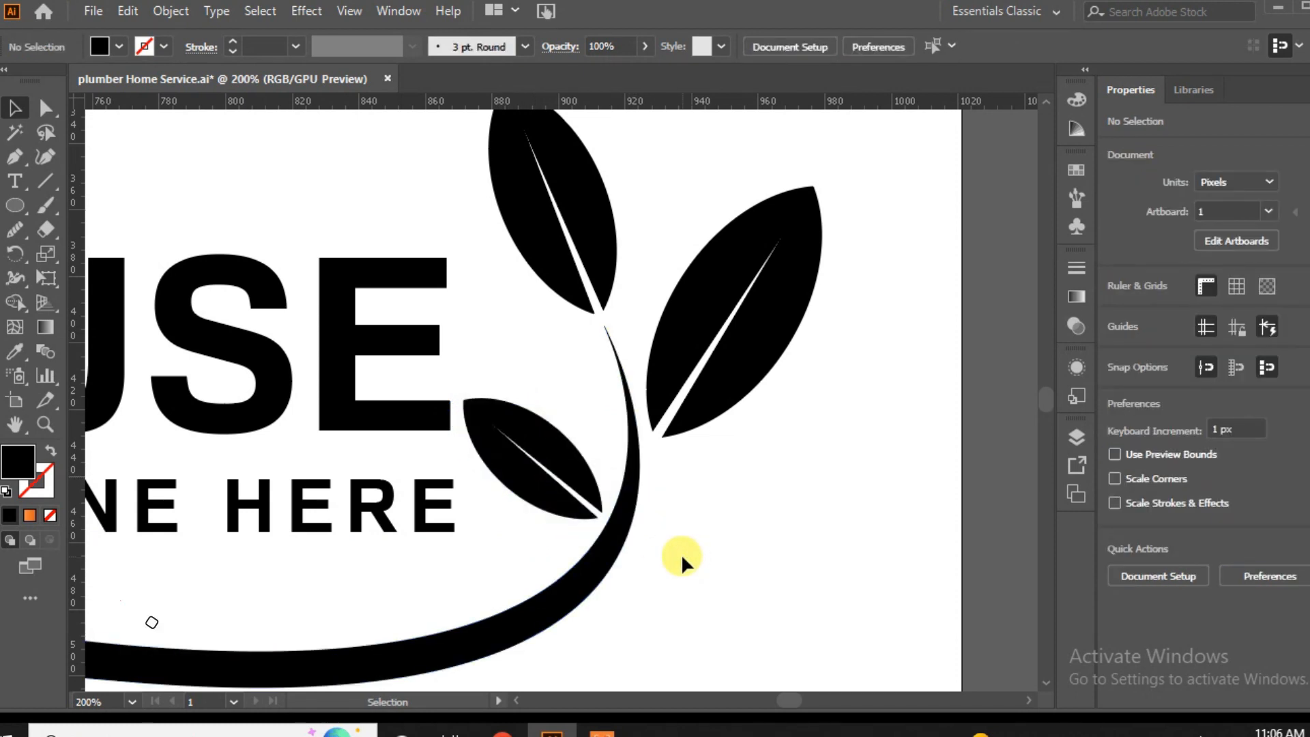
# Rotate the outer leaf further outward and shift its base close to the swoosh.
pyautogui.click(720, 380)
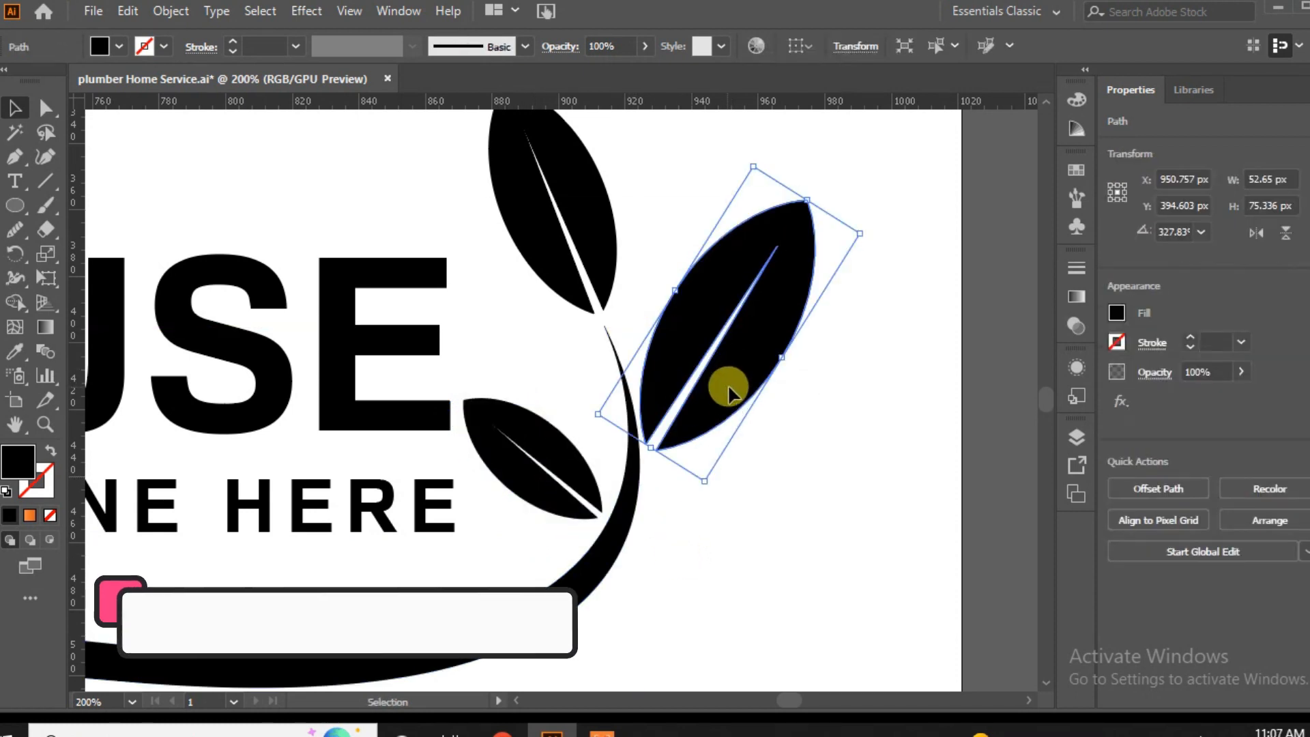
pyautogui.click(775, 523)
pyautogui.click(800, 339)
pyautogui.moveTo(881, 224); pyautogui.dragTo(892, 243)
pyautogui.moveTo(803, 301); pyautogui.dragTo(810, 318)
pyautogui.click(790, 520)
# Rotate the small inner leaf more upright and place its base against the swoosh.
pyautogui.click(552, 458)
pyautogui.moveTo(490, 365); pyautogui.dragTo(521, 356)
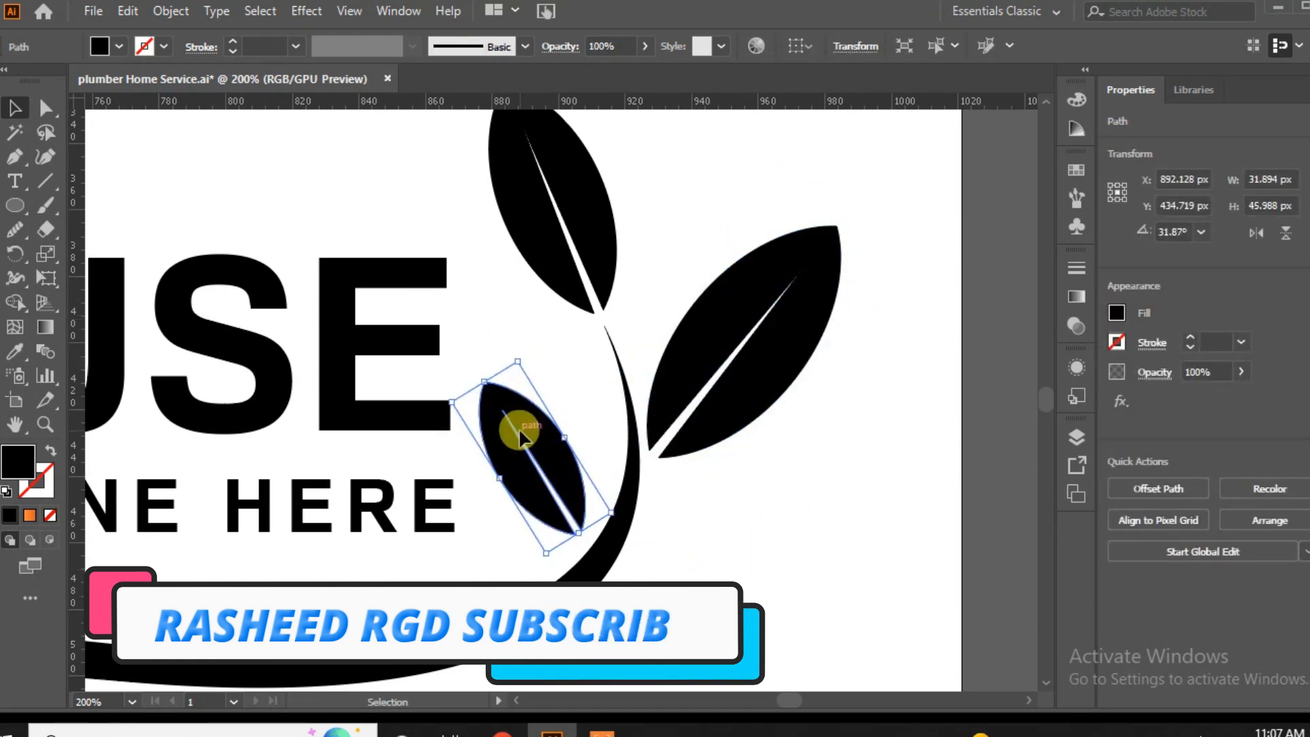
pyautogui.moveTo(521, 430); pyautogui.dragTo(540, 424)
pyautogui.moveTo(540, 345); pyautogui.dragTo(546, 347)
pyautogui.click(683, 601)
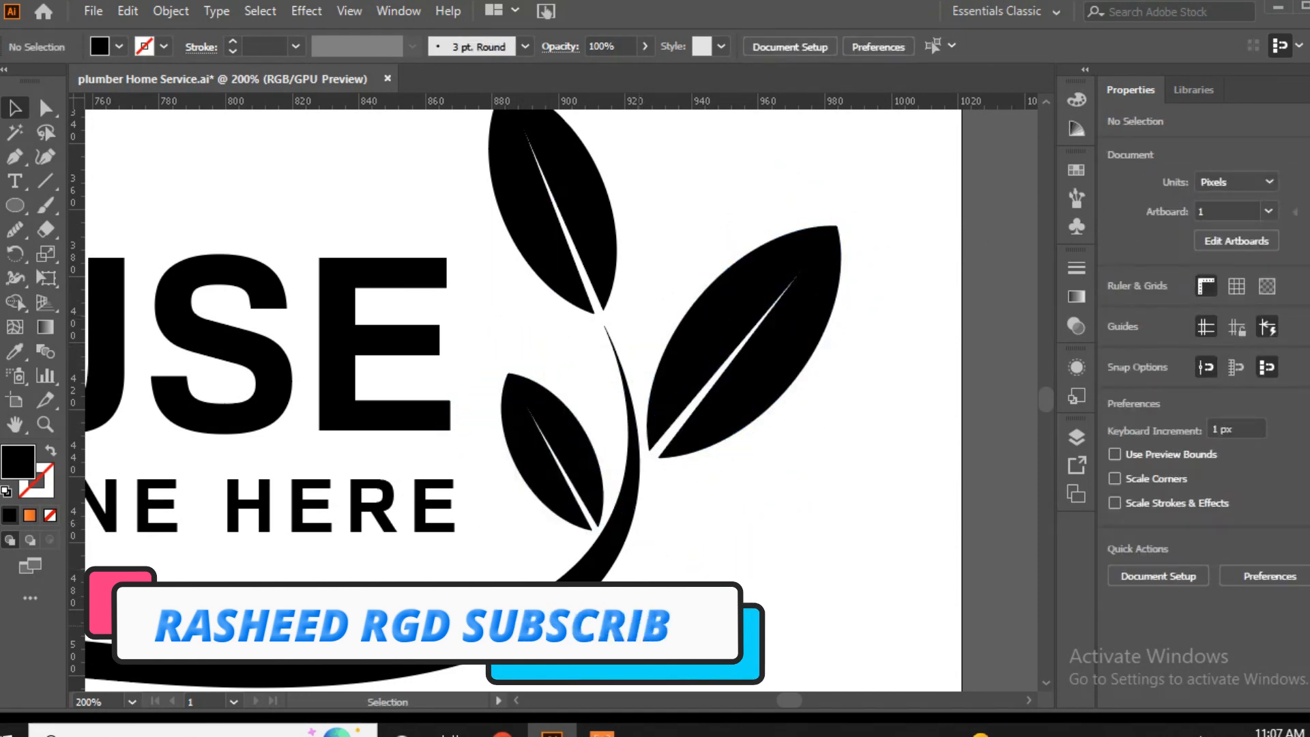
# Reduce the outer leaf slightly and adjust its tilt and position to balance the three leaves.
pyautogui.hotkey('ctrl', '0')
pyautogui.click(937, 410)
pyautogui.moveTo(952, 403); pyautogui.dragTo(935, 443)
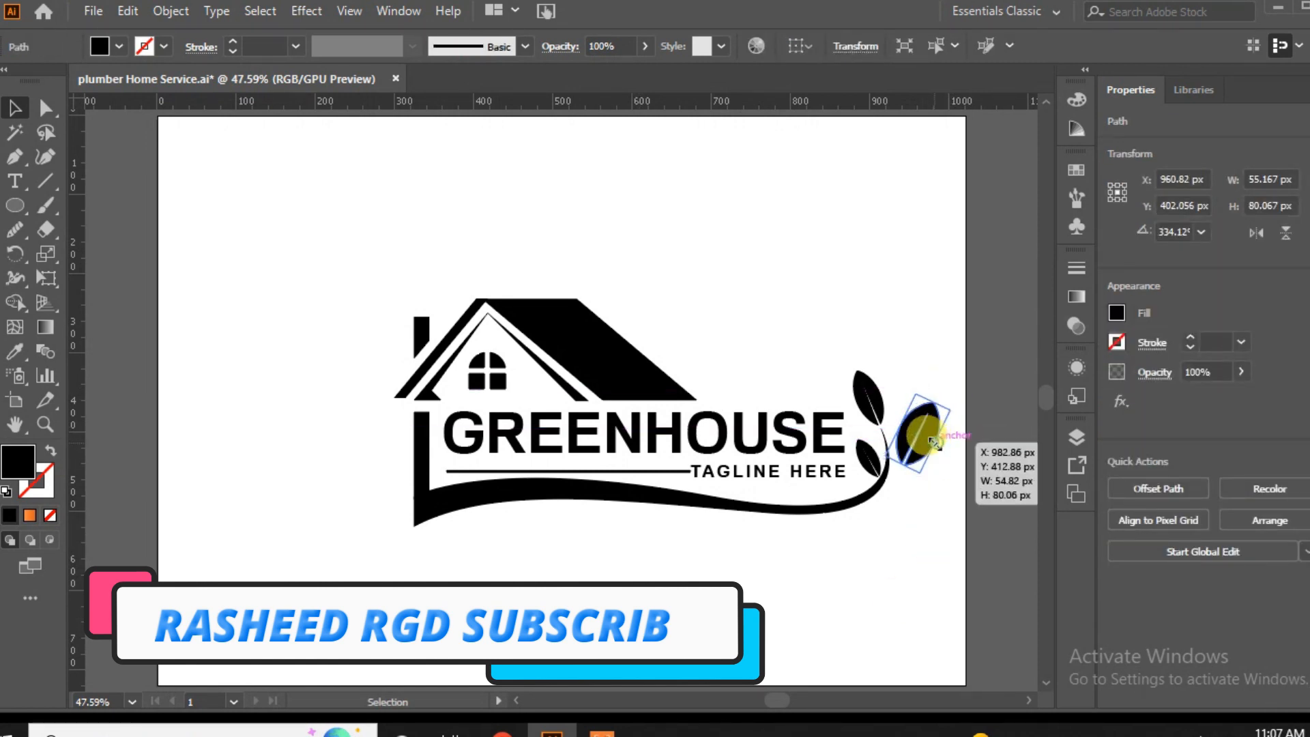
pyautogui.click(919, 515)
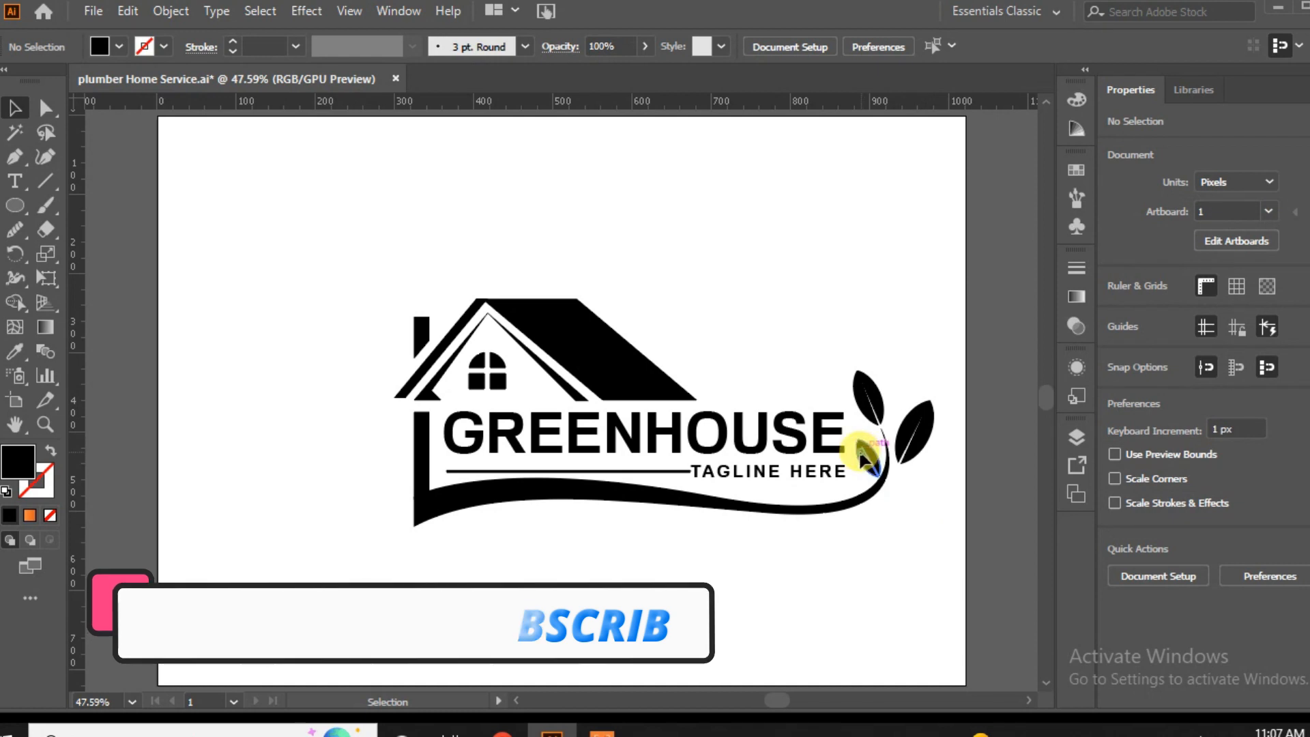
pyautogui.click(860, 453)
pyautogui.click(844, 545)
pyautogui.moveTo(927, 436); pyautogui.dragTo(935, 409)
pyautogui.click(923, 555)
pyautogui.click(923, 438)
pyautogui.click(925, 510)
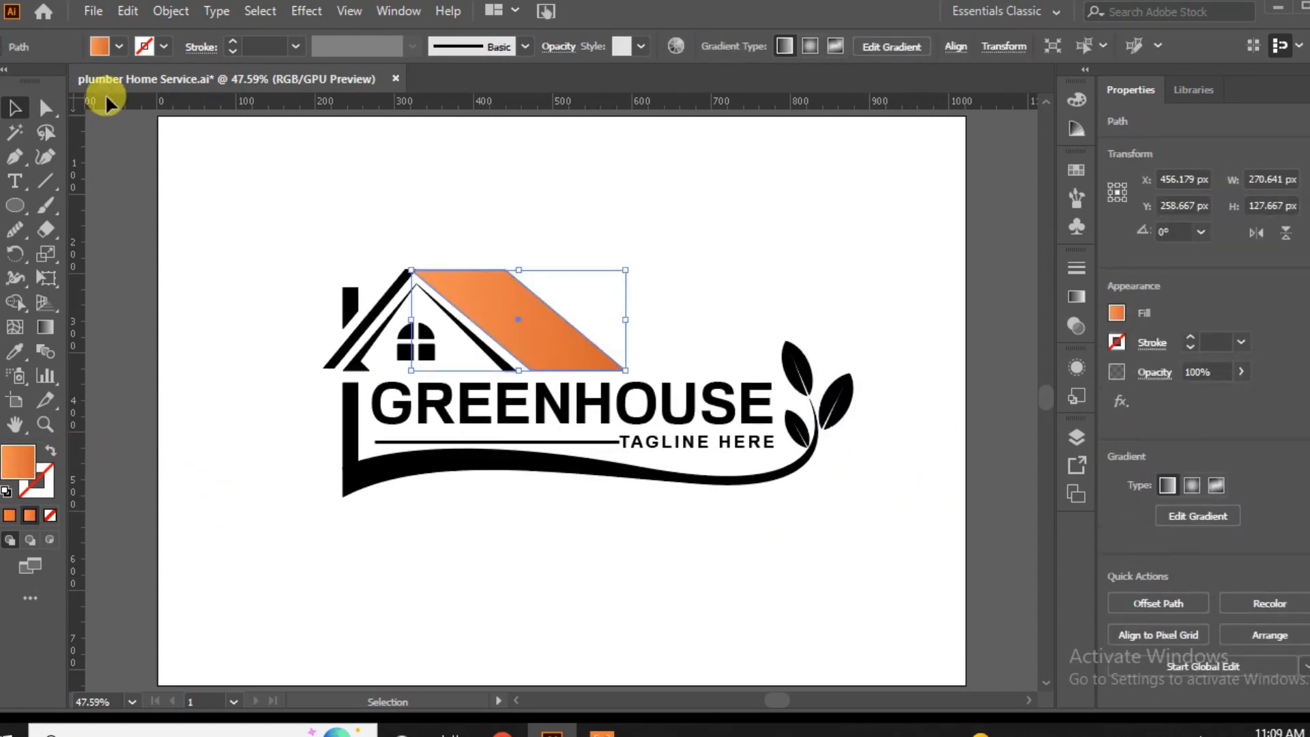
# Replace the roof gradient's orange stops with green at the start and dark green at the end.
pyautogui.click(101, 45)
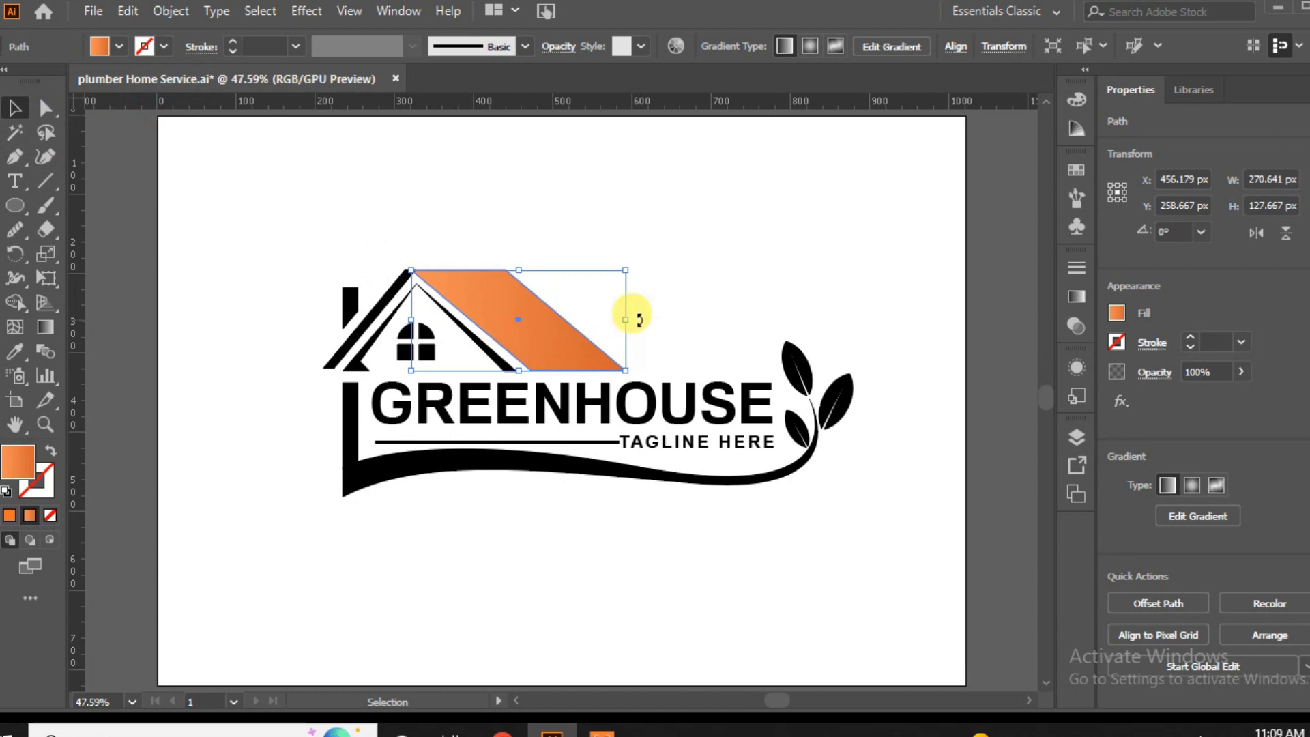
pyautogui.click(1076, 298)
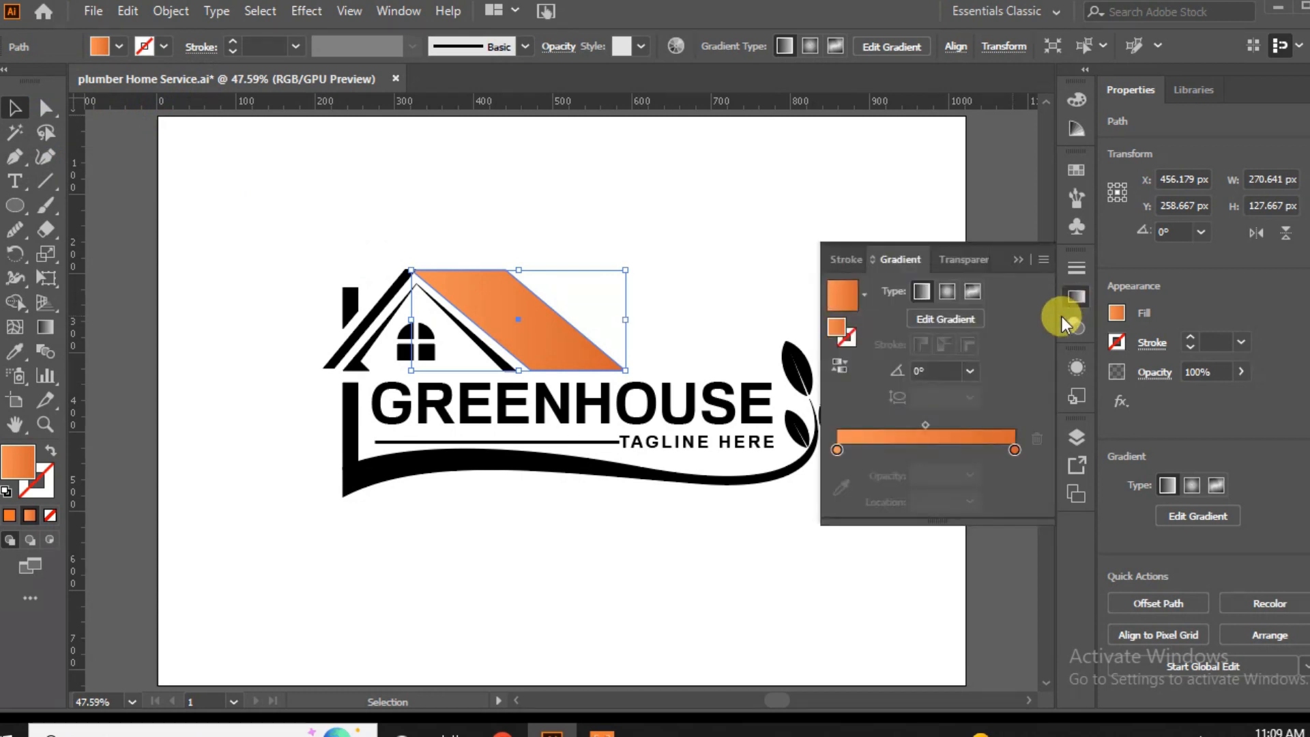
pyautogui.doubleClick(1015, 451)
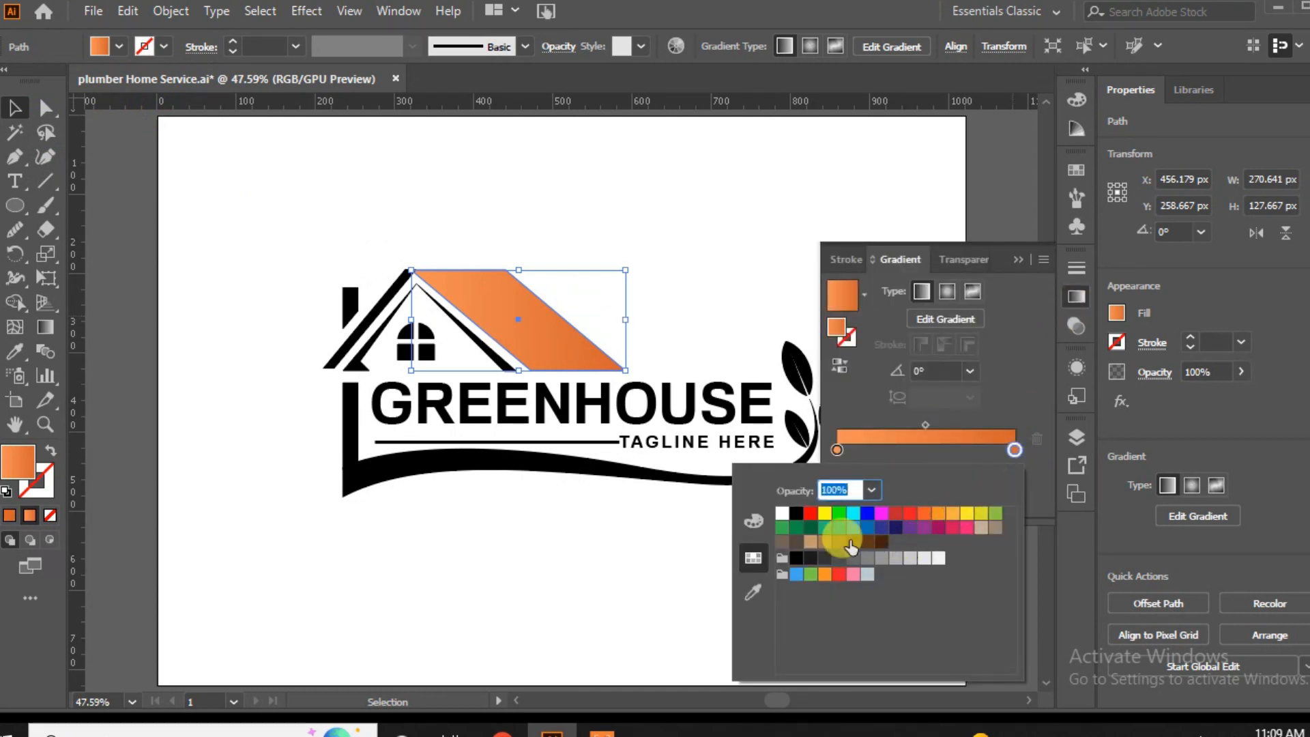
pyautogui.click(810, 529)
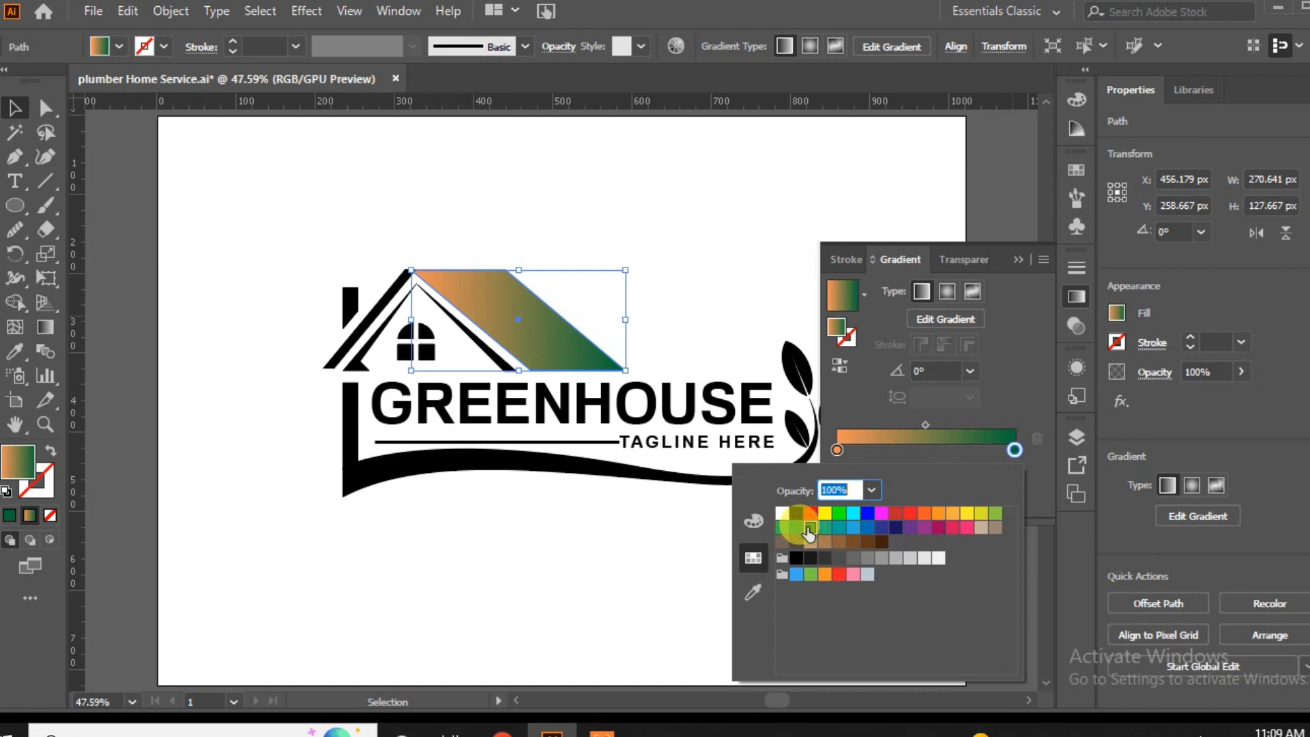
pyautogui.click(838, 451)
pyautogui.click(839, 451)
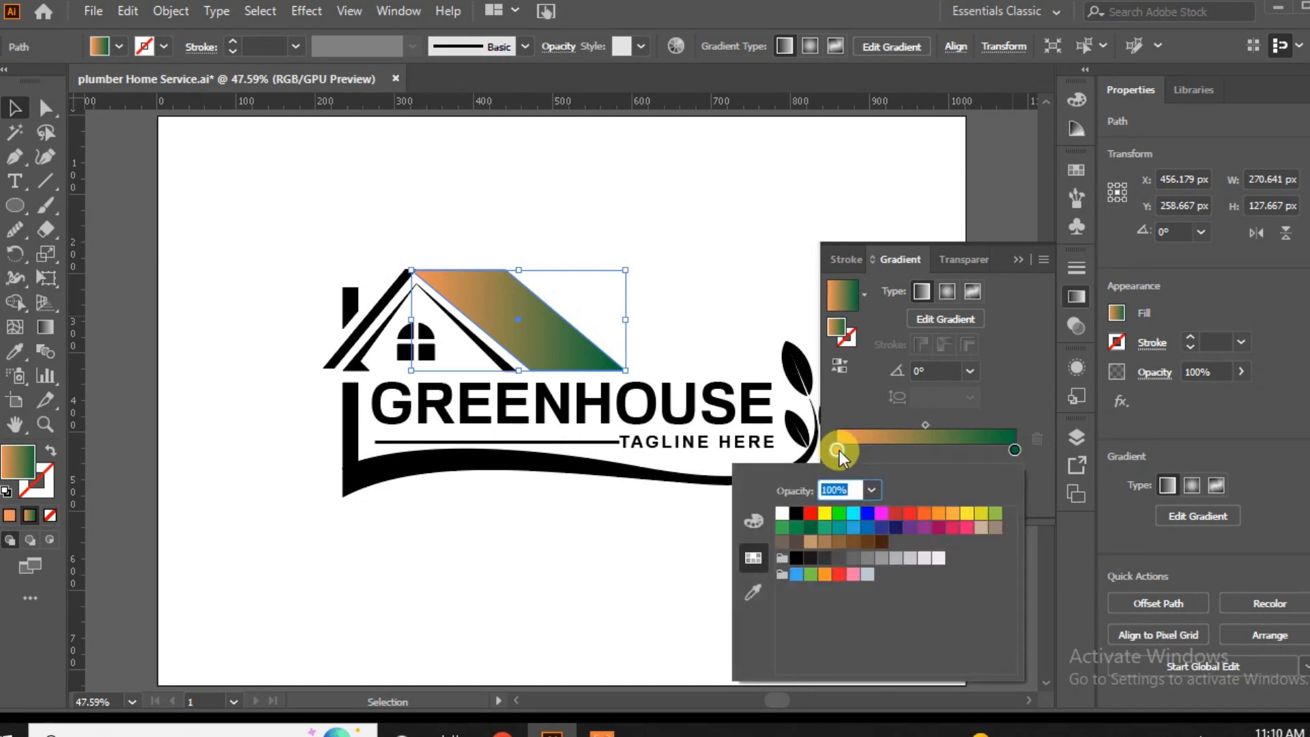
pyautogui.click(782, 528)
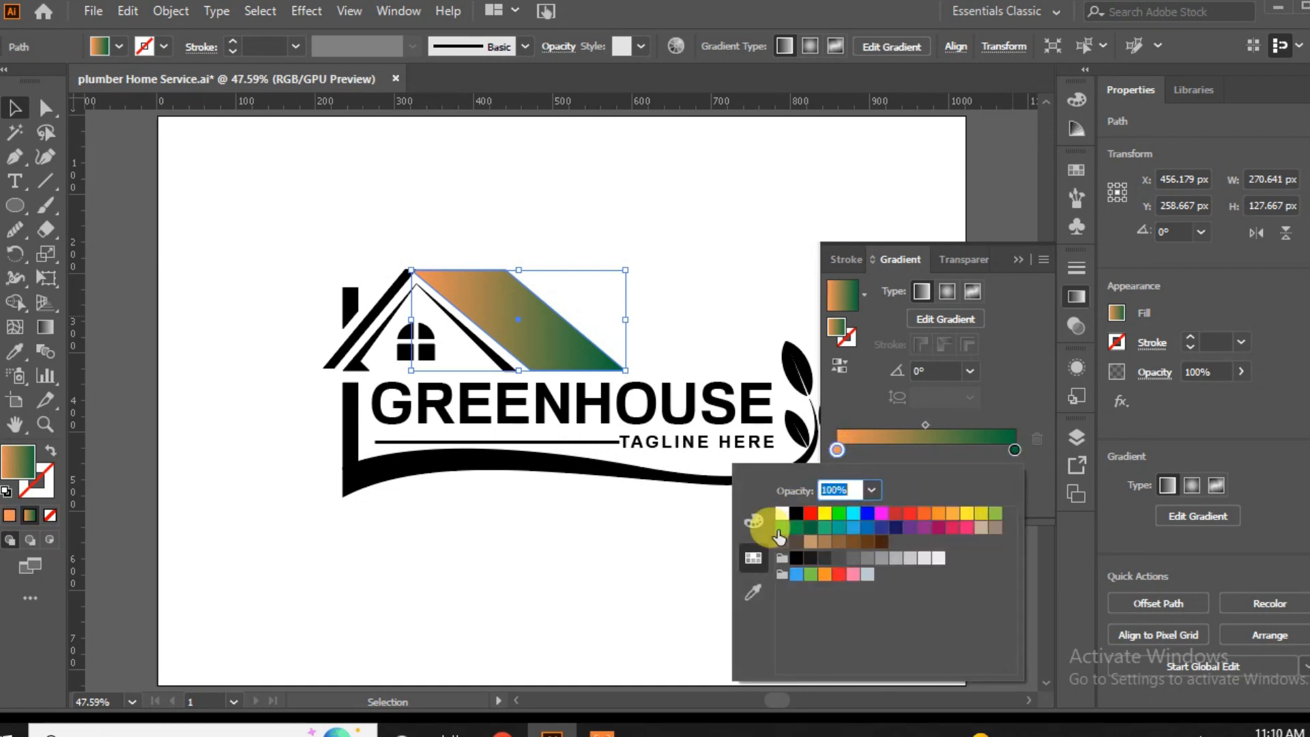
# Darken the roof gradient's end stop to a deeper green with R 6 and G 65, and lower its blue value.
pyautogui.click(1017, 453)
pyautogui.click(1017, 452)
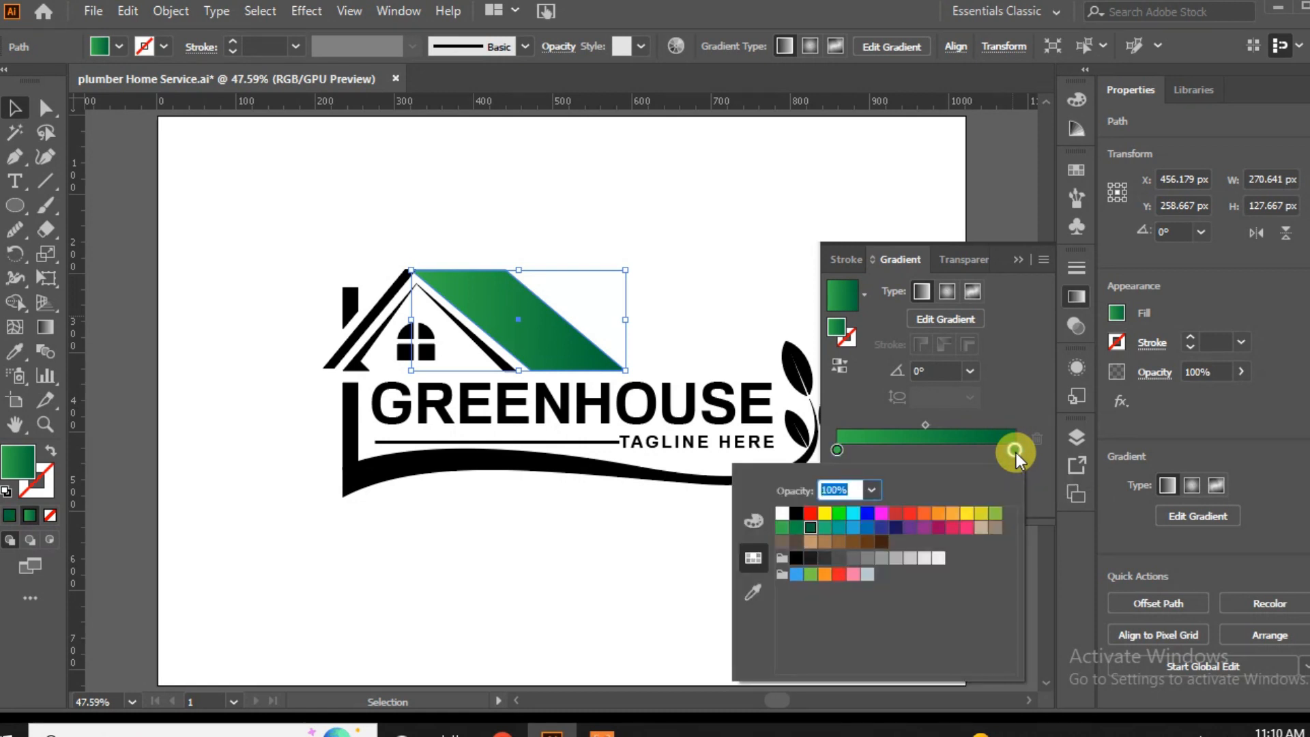
pyautogui.click(754, 521)
pyautogui.moveTo(887, 566); pyautogui.dragTo(850, 531)
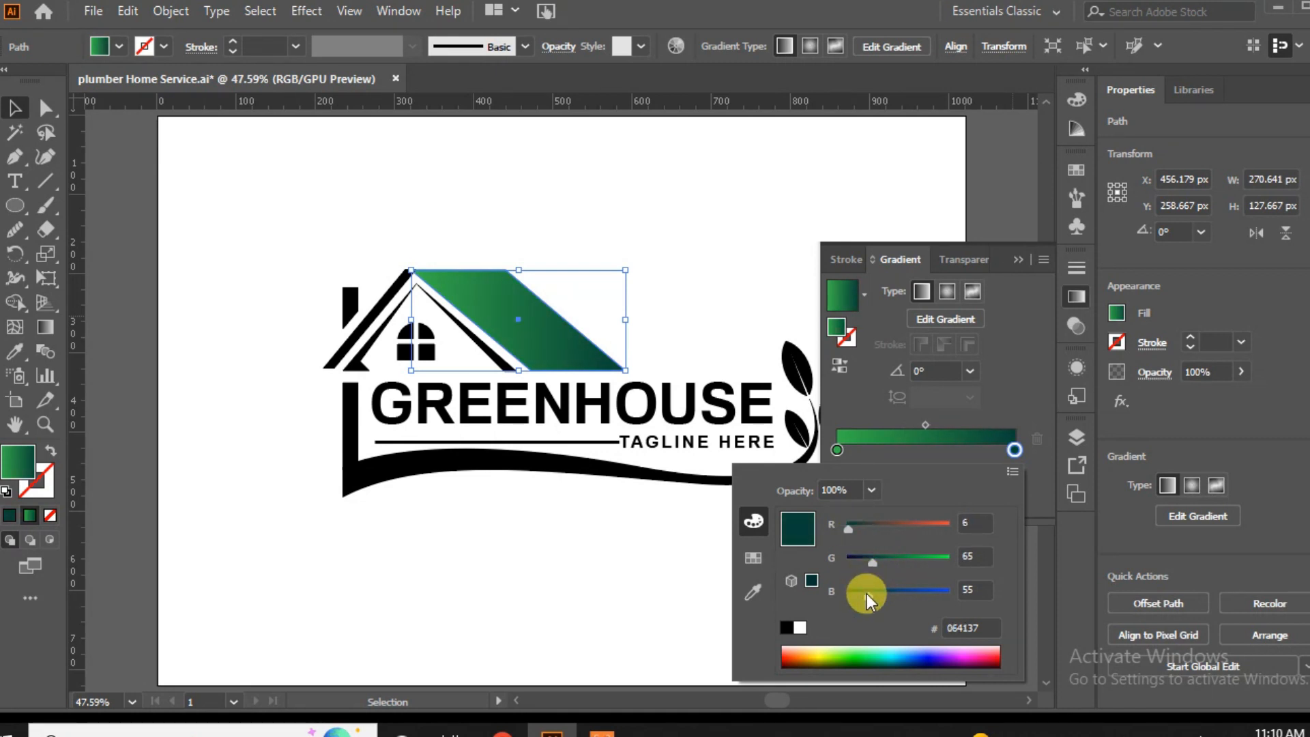
pyautogui.moveTo(853, 591); pyautogui.dragTo(853, 591)
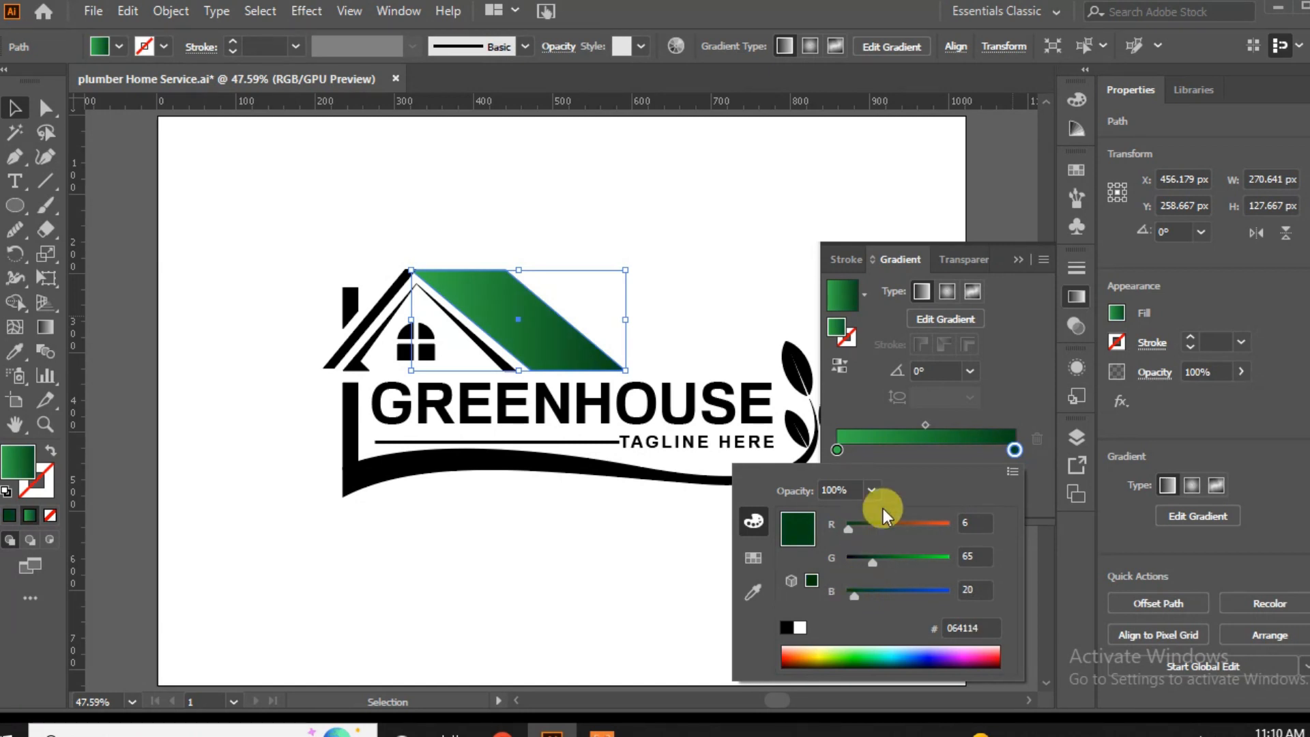
# Run the roof panel's green gradient diagonally from above its top edge down to its bottom edge, at an angle of about -47°.
pyautogui.click(971, 372)
pyautogui.click(971, 371)
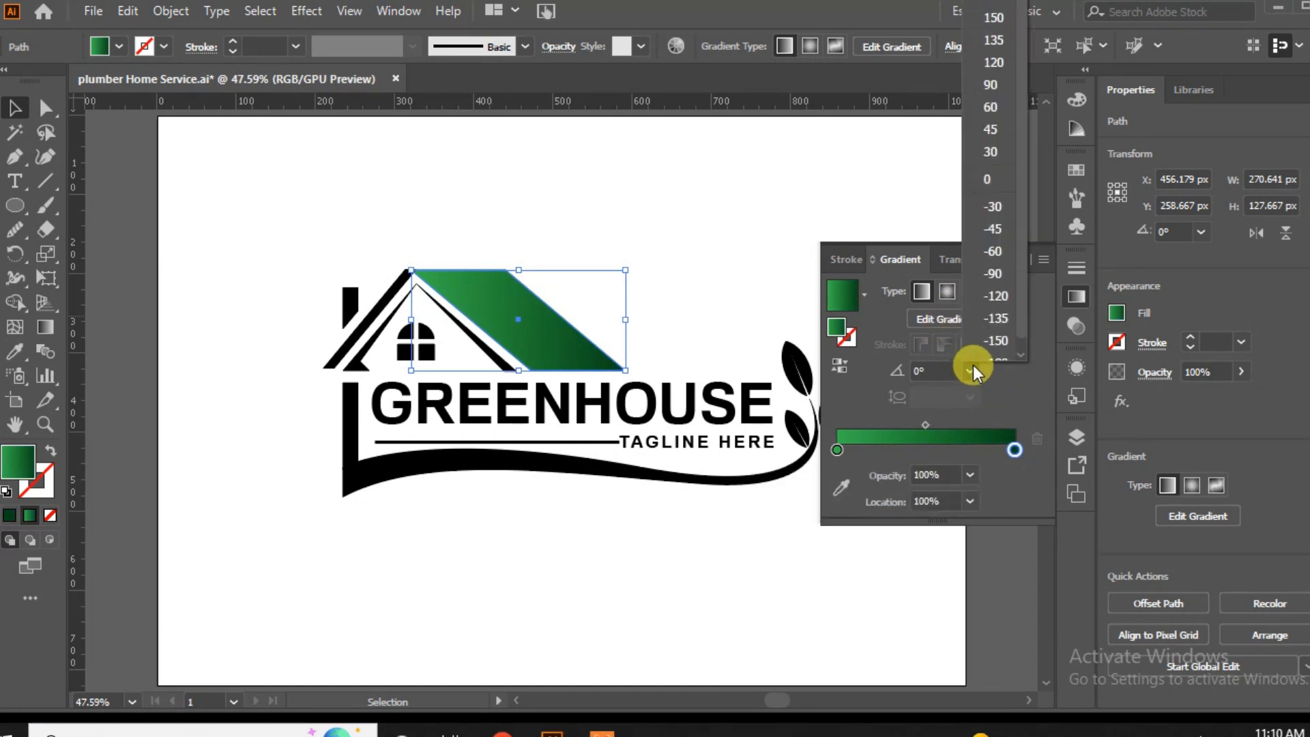
pyautogui.click(943, 367)
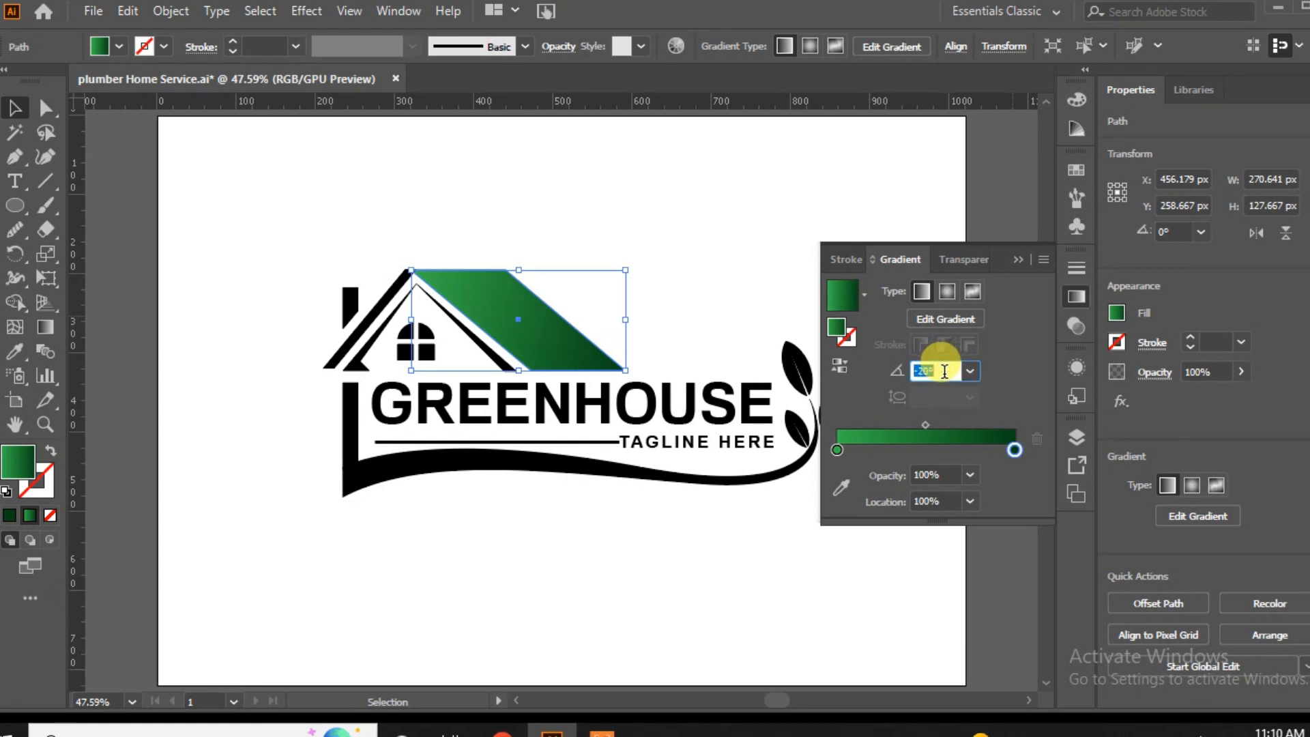
pyautogui.click(947, 319)
pyautogui.moveTo(459, 254); pyautogui.dragTo(566, 366)
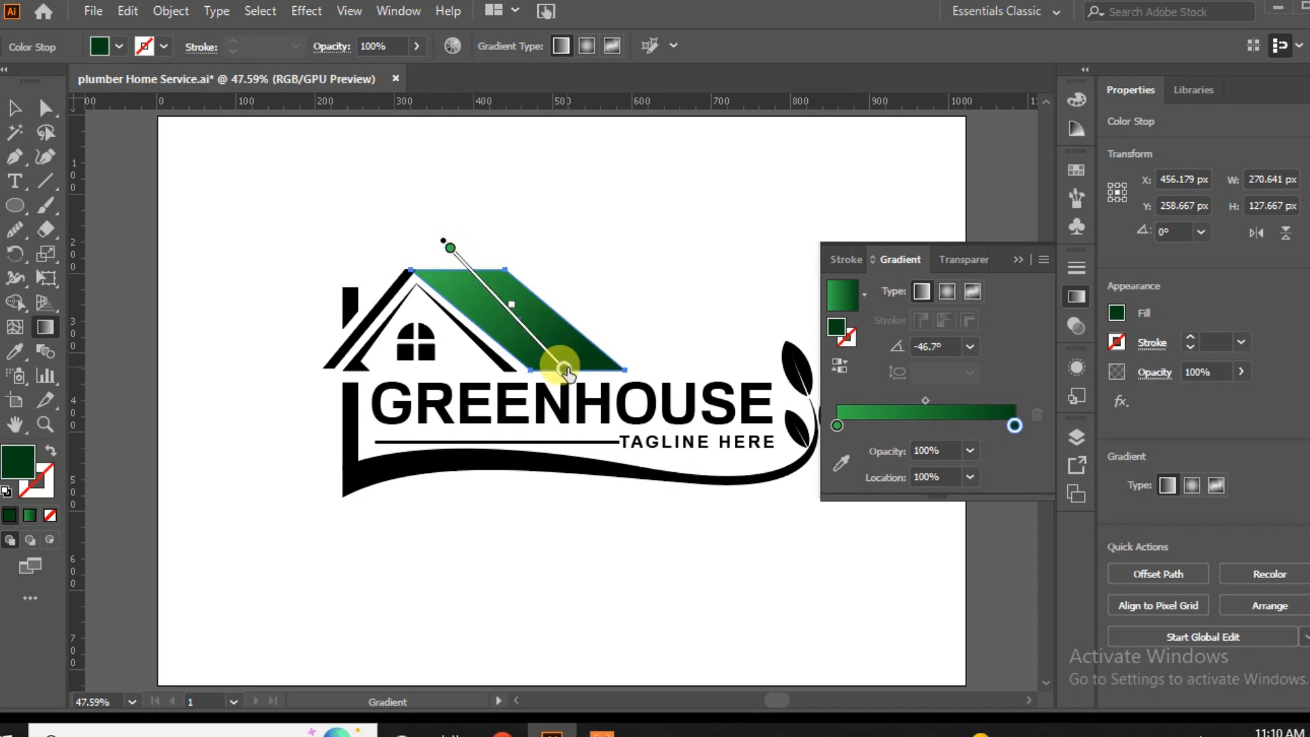
pyautogui.click(14, 107)
pyautogui.click(192, 287)
# Copy the roof panel's green gradient onto the thin slanted strip beside the chimney and reverse the strip's gradient.
pyautogui.click(329, 365)
pyautogui.click(15, 349)
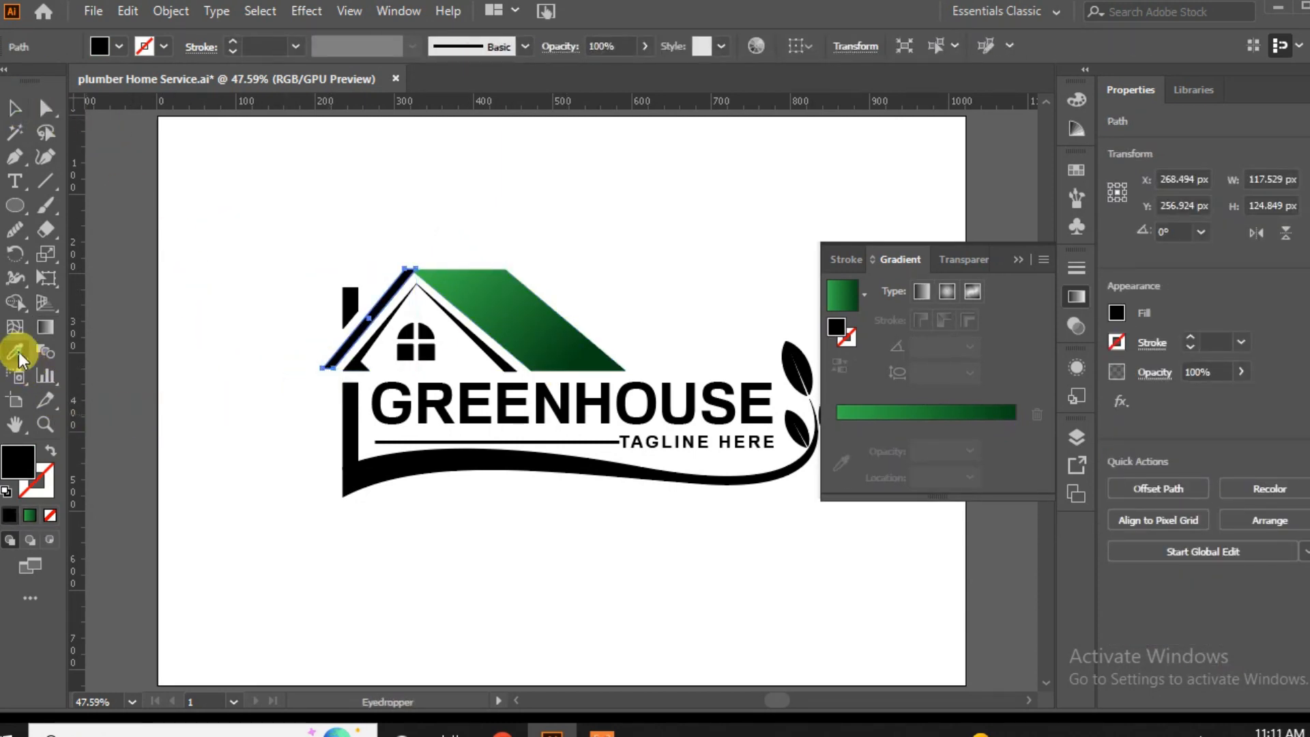
pyautogui.click(482, 302)
pyautogui.click(14, 108)
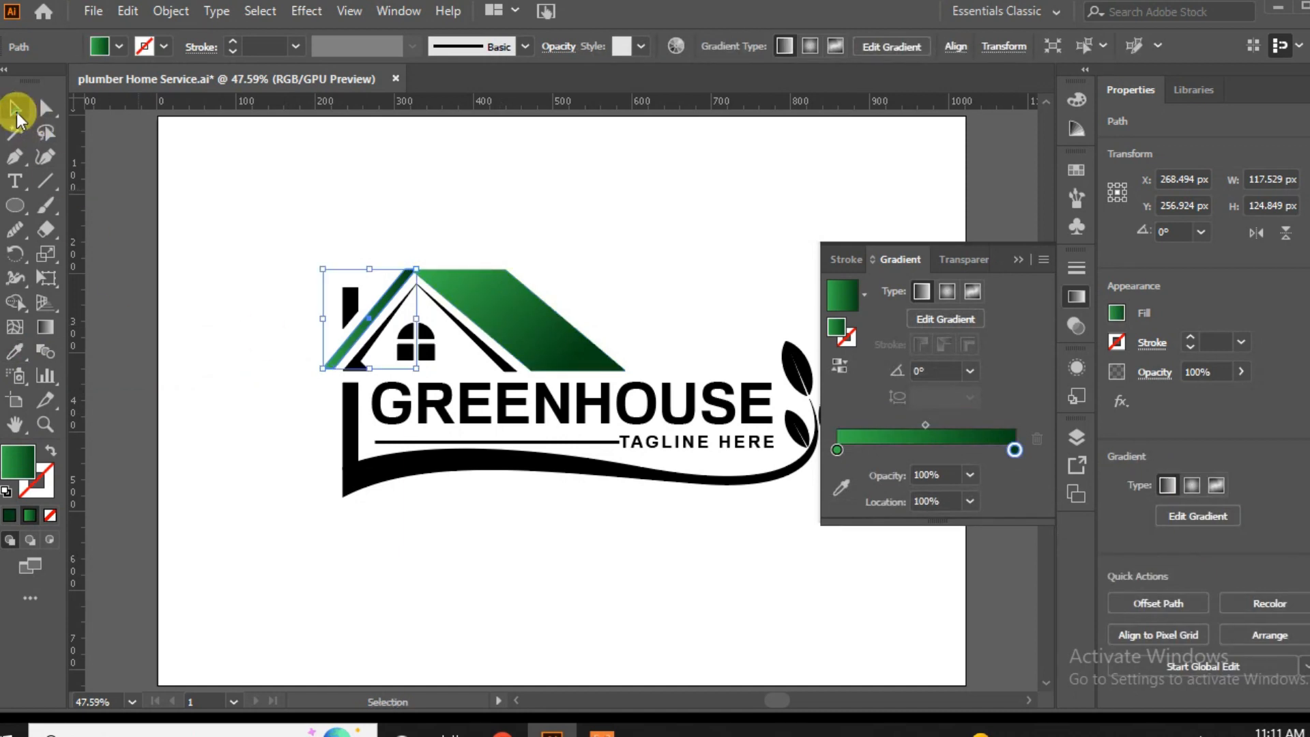
pyautogui.click(194, 452)
pyautogui.click(333, 348)
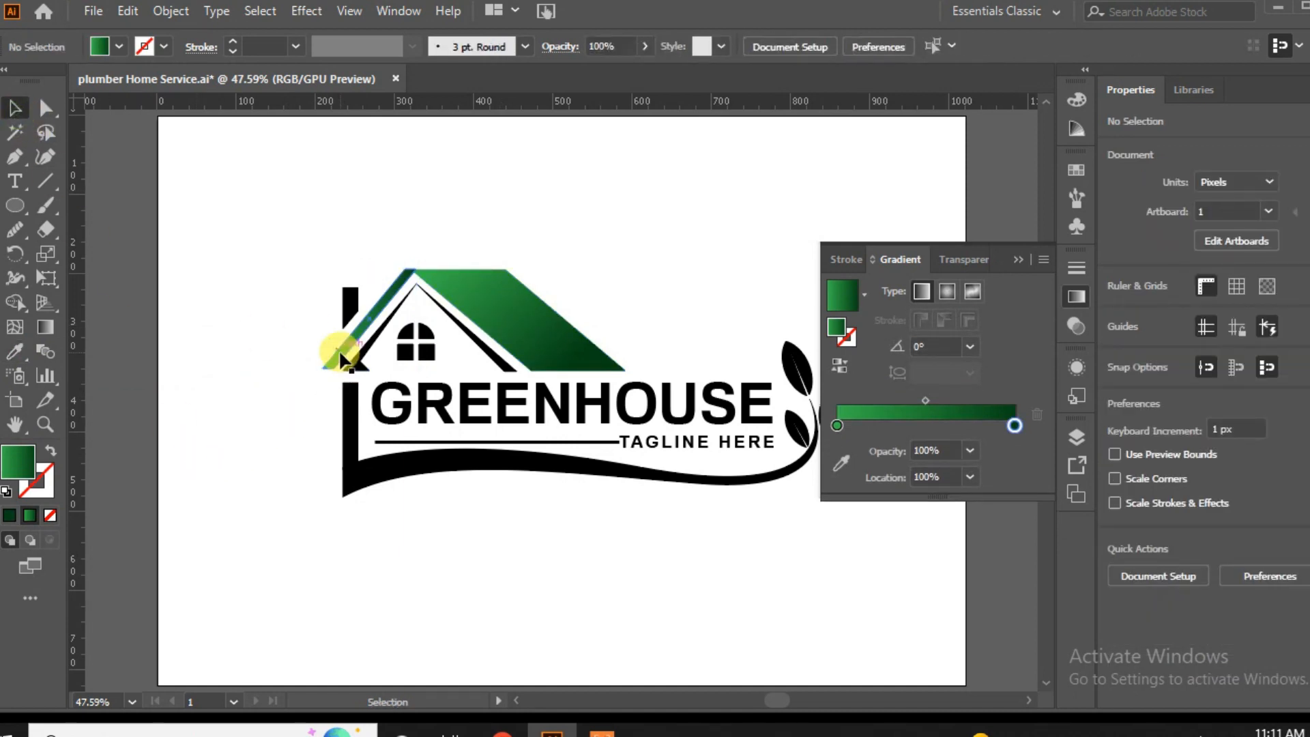
pyautogui.click(840, 365)
pyautogui.click(210, 271)
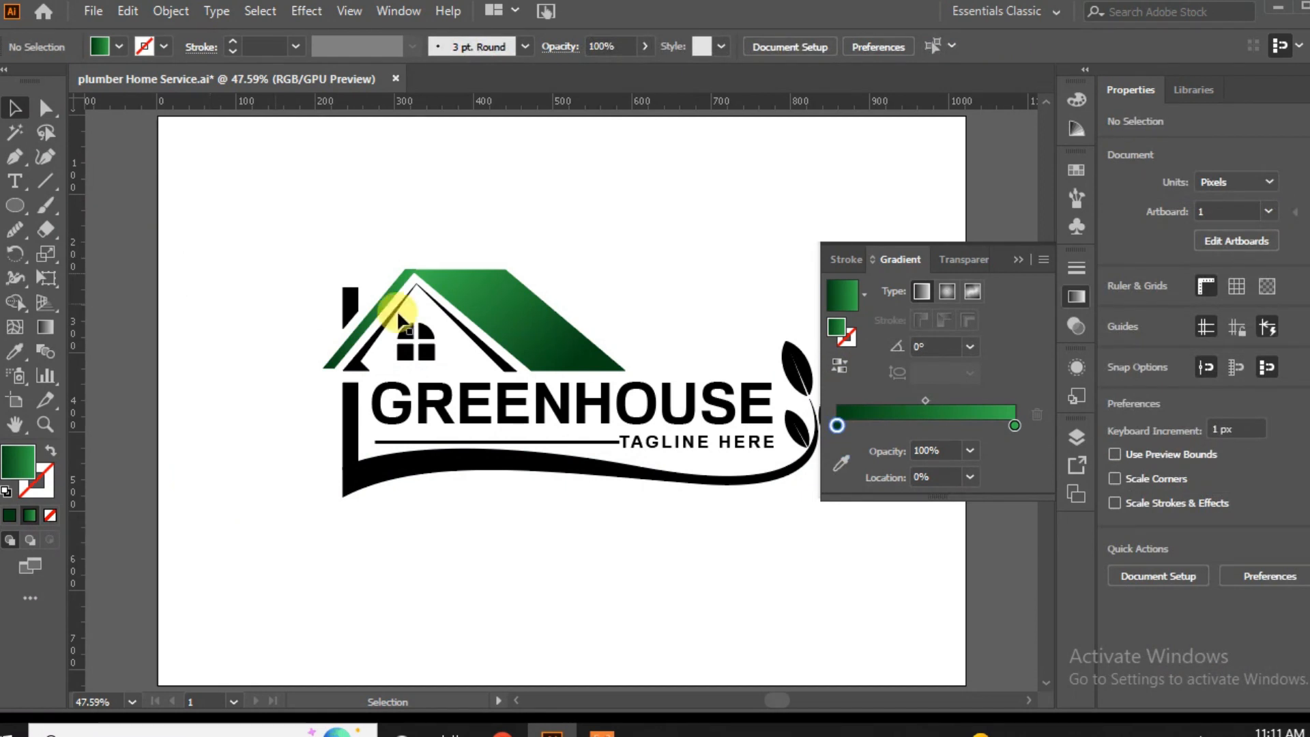
pyautogui.click(1019, 259)
# Fill all three leaves with the roof panel's green gradient.
pyautogui.click(849, 395)
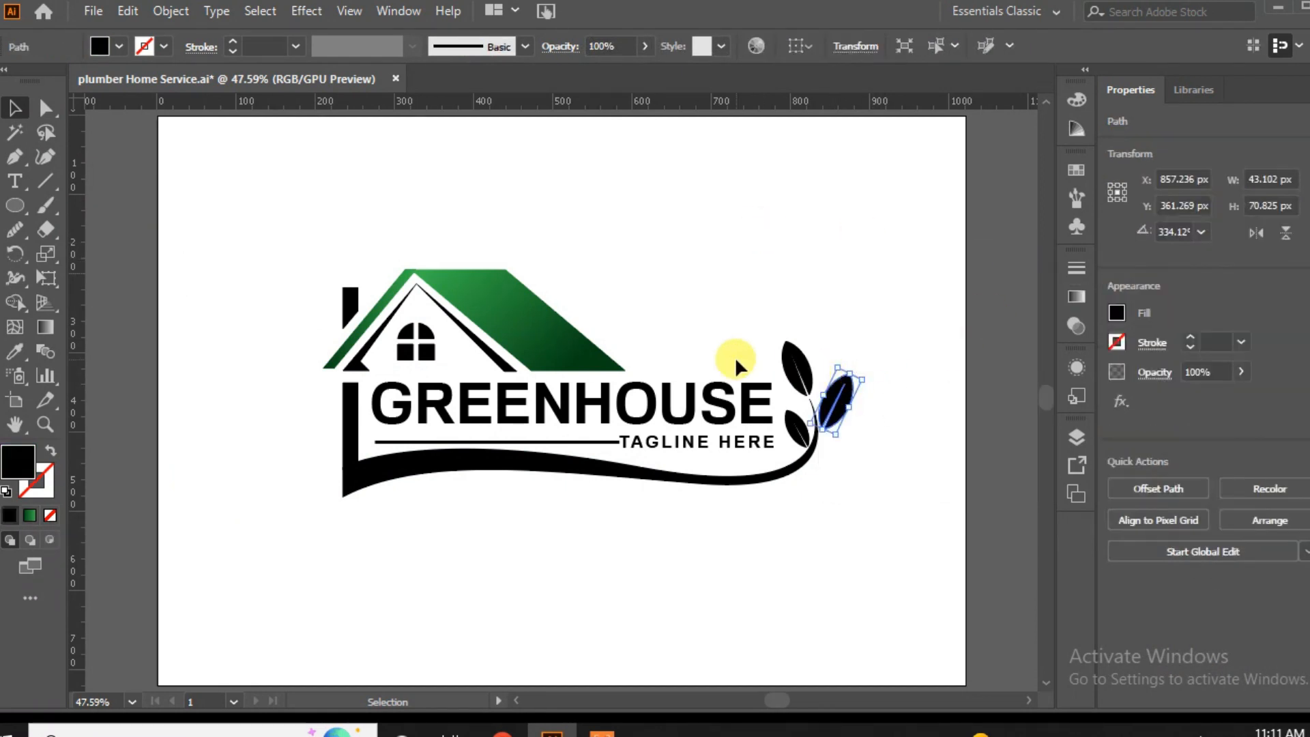
pyautogui.keyDown('shift'); pyautogui.click(786, 372); pyautogui.keyUp('shift')
pyautogui.keyDown('shift'); pyautogui.click(792, 422); pyautogui.keyUp('shift')
pyautogui.click(14, 352)
pyautogui.click(490, 292)
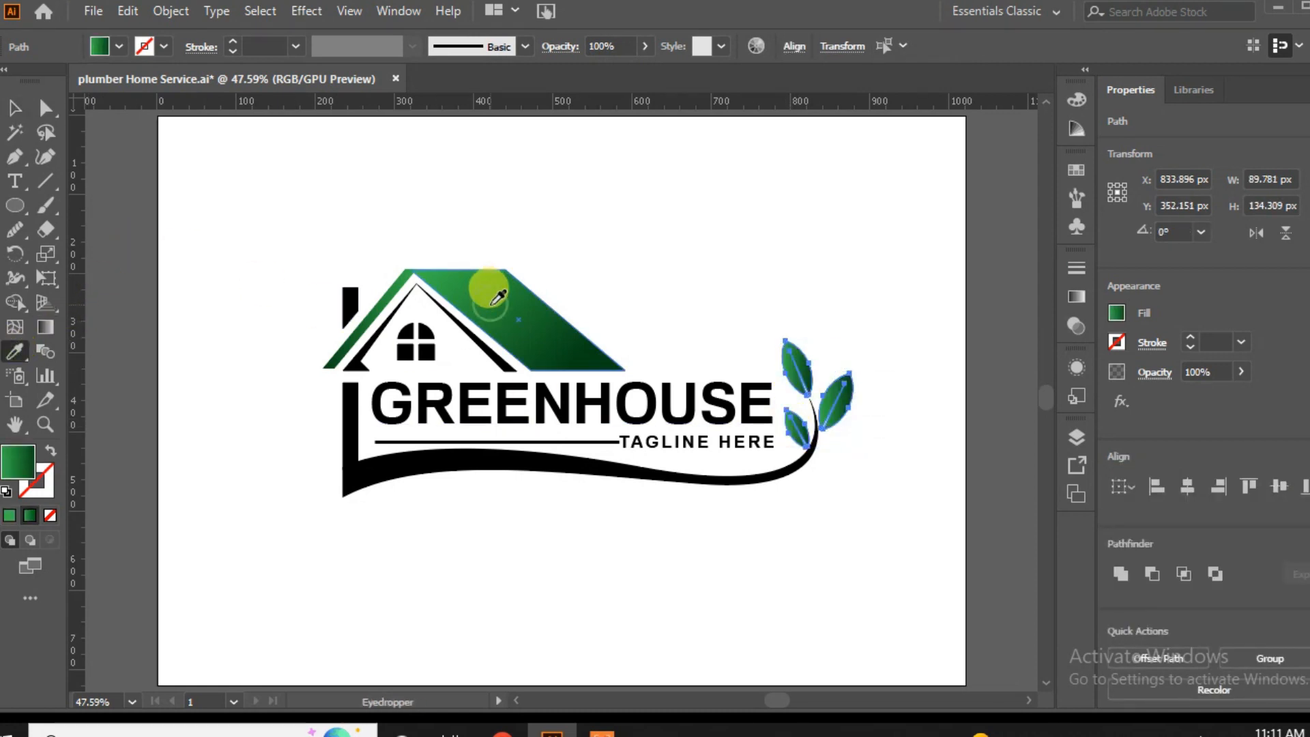
pyautogui.click(14, 107)
pyautogui.click(366, 561)
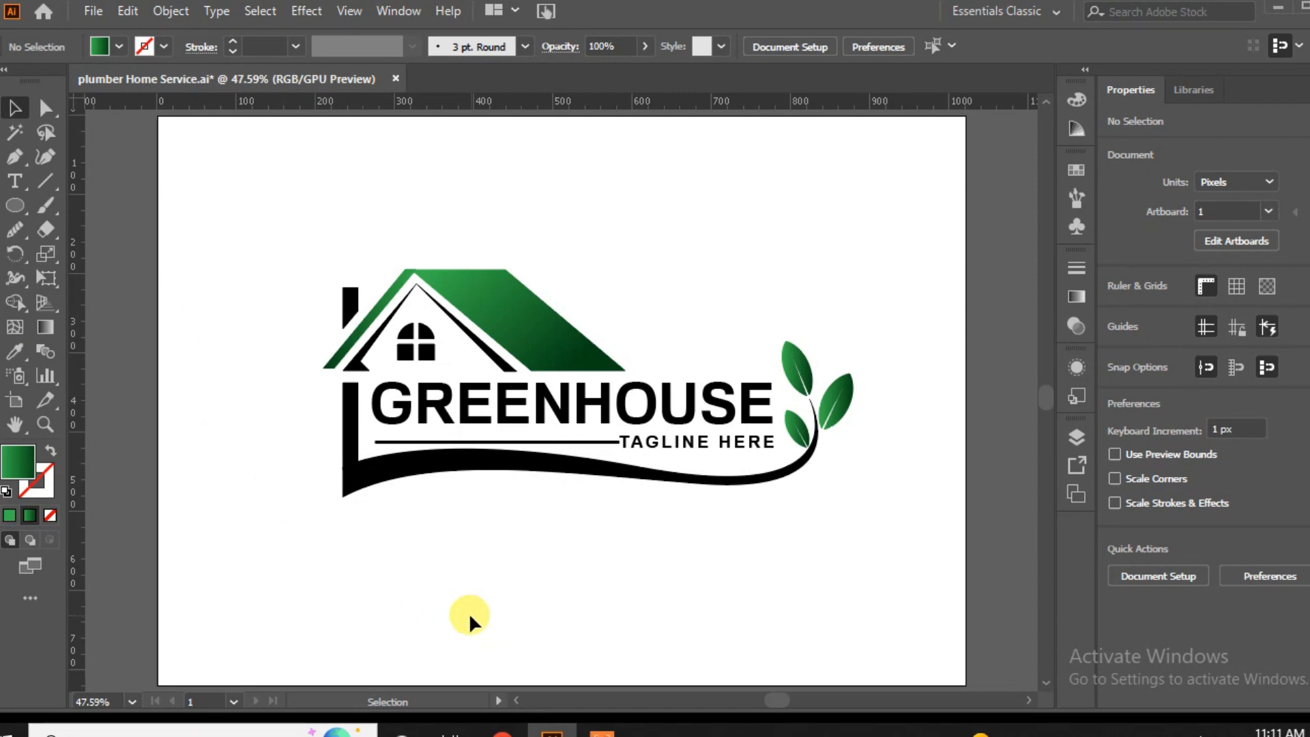
pyautogui.click(849, 397)
pyautogui.click(1077, 296)
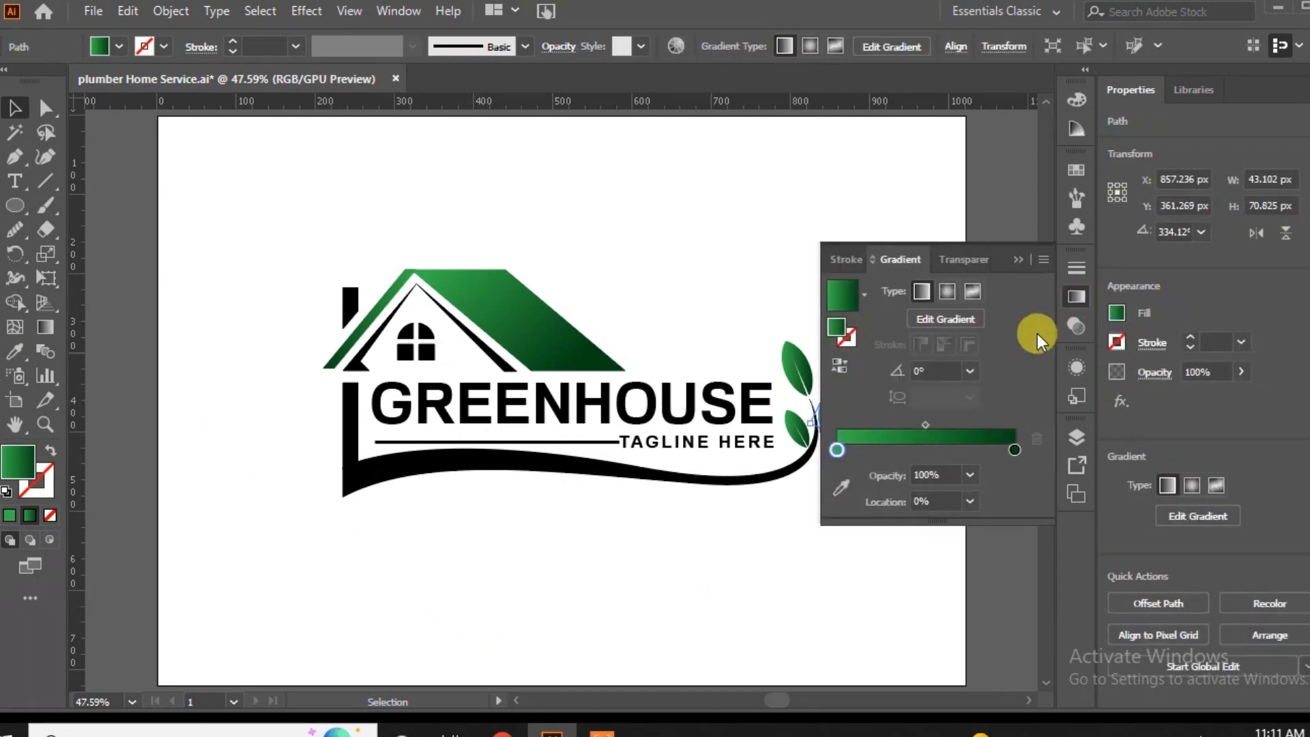
pyautogui.click(1017, 261)
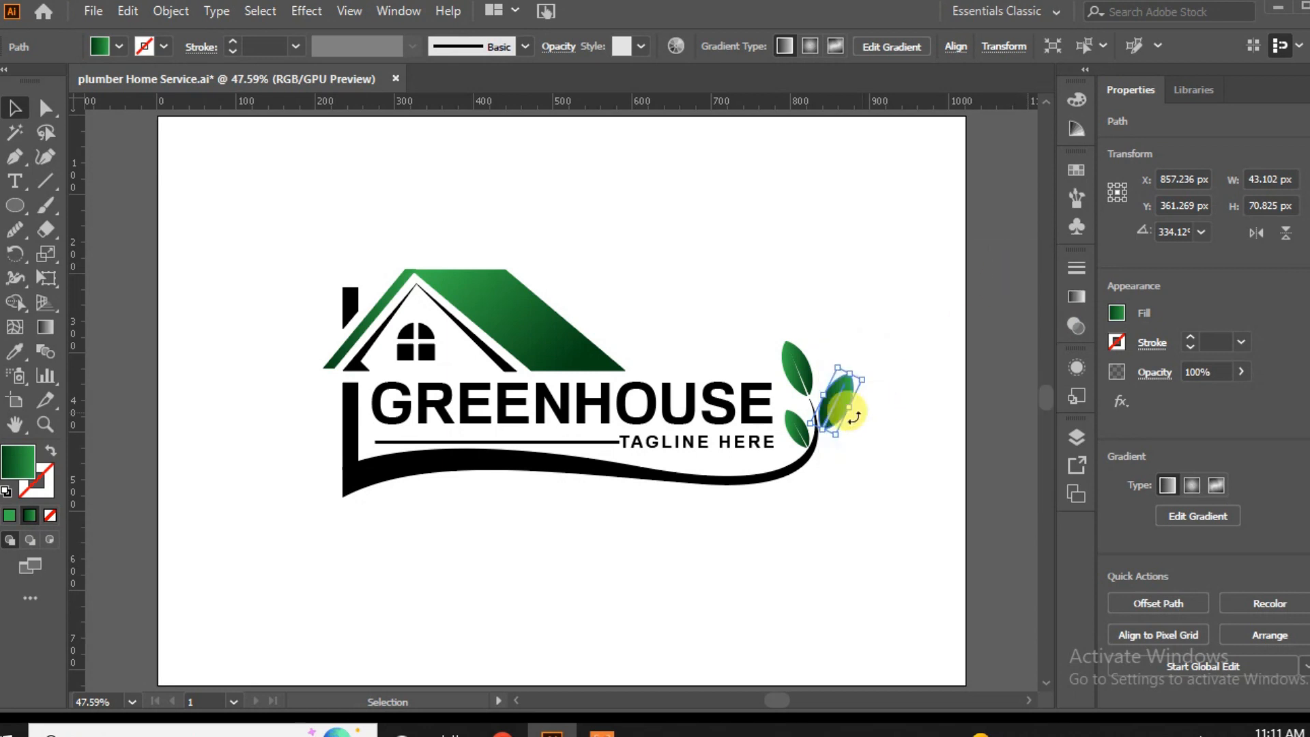
pyautogui.click(775, 563)
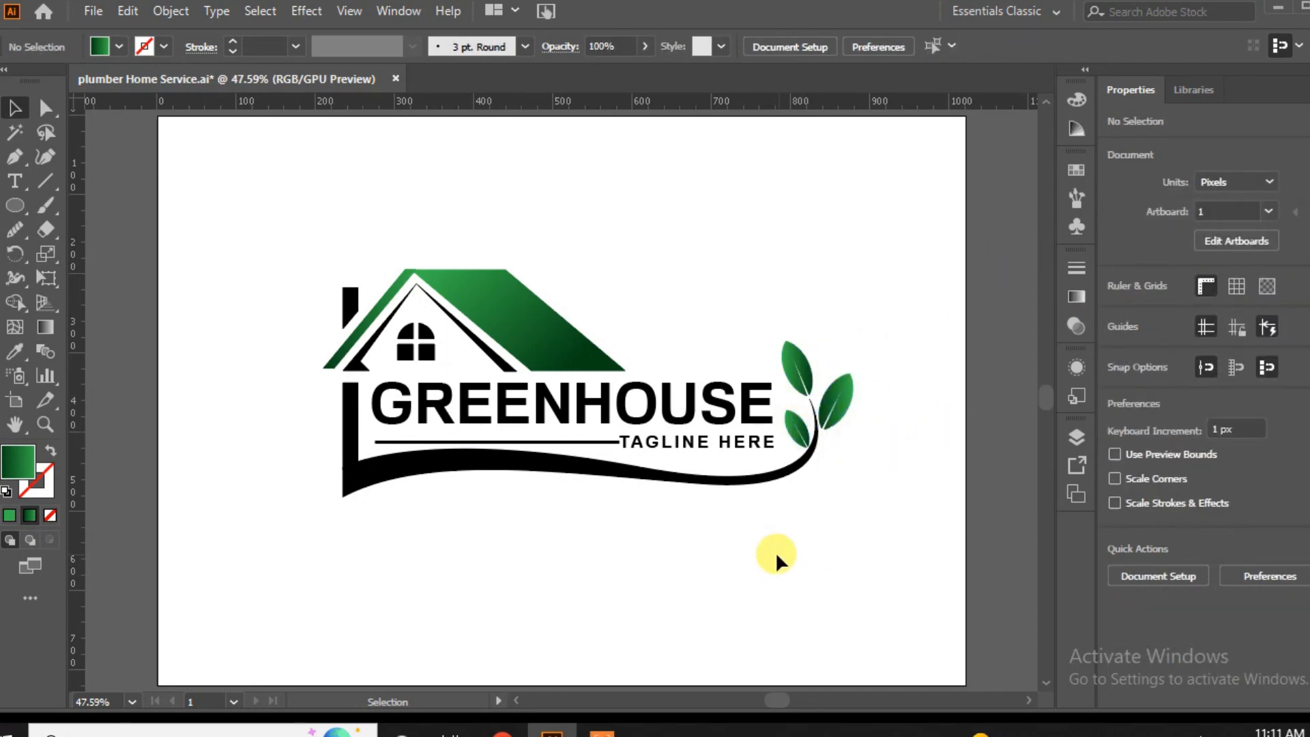
# Copy the roof panel's gradient onto the swoosh and reverse it so the dark green starts at the wall end.
pyautogui.click(556, 471)
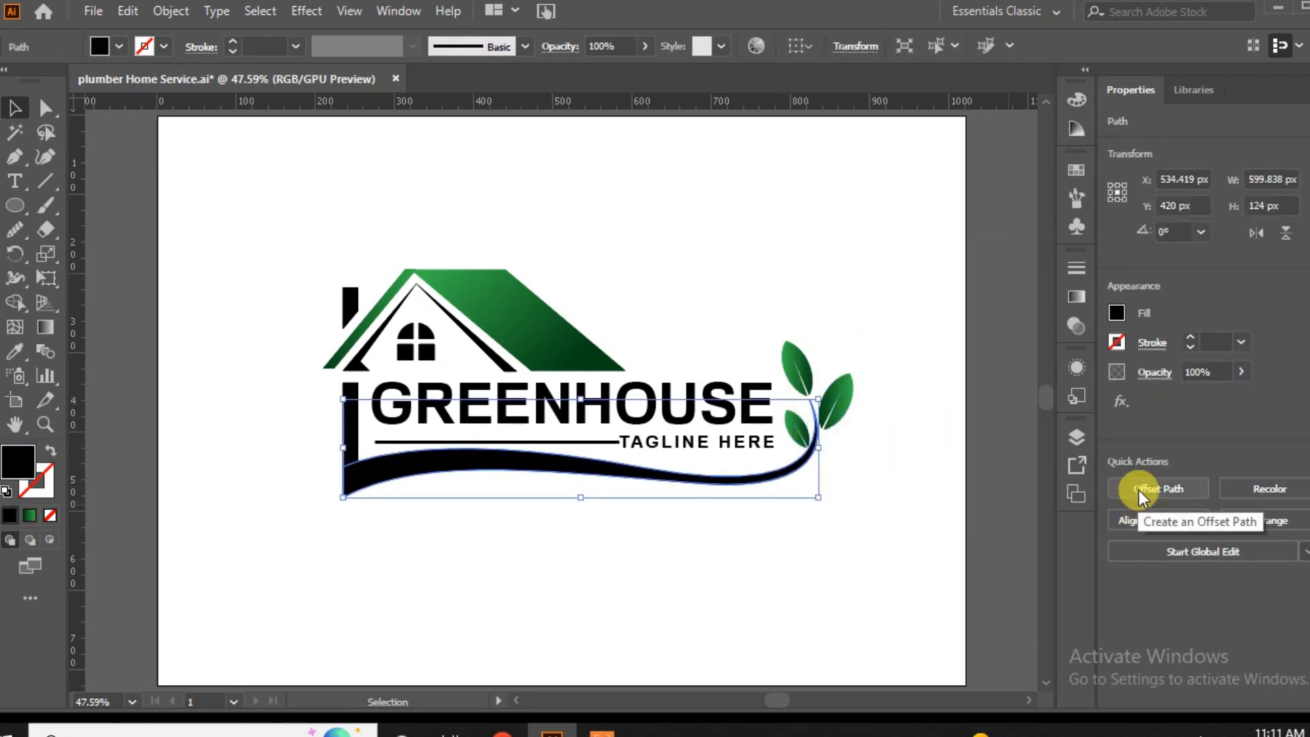
pyautogui.click(15, 351)
pyautogui.click(535, 321)
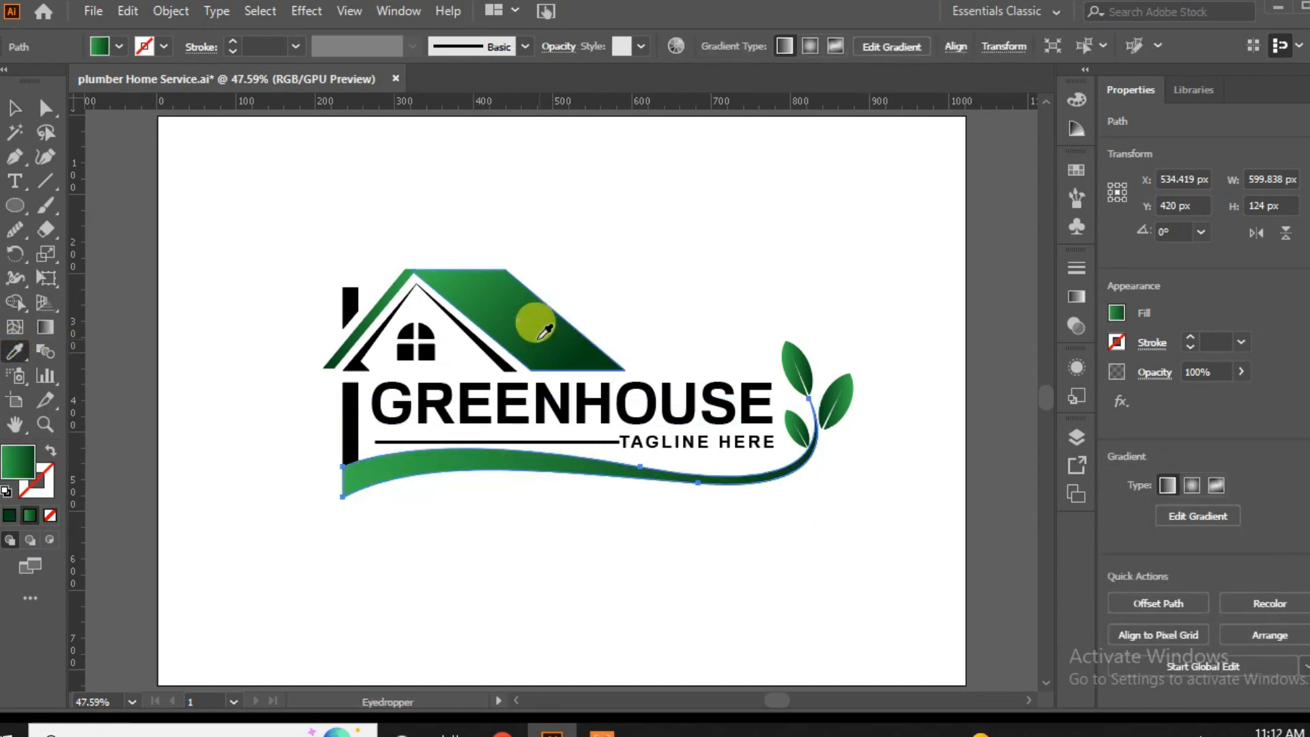
pyautogui.click(15, 108)
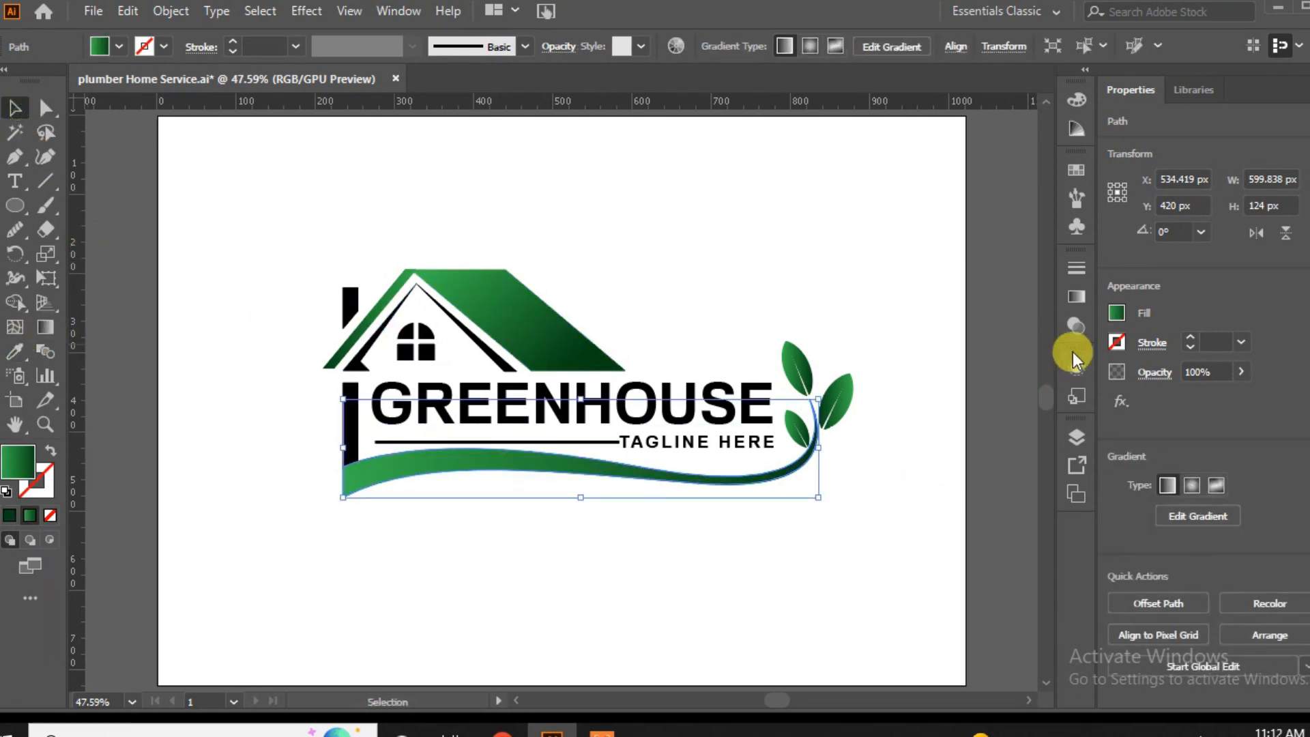
pyautogui.click(1076, 299)
pyautogui.click(841, 362)
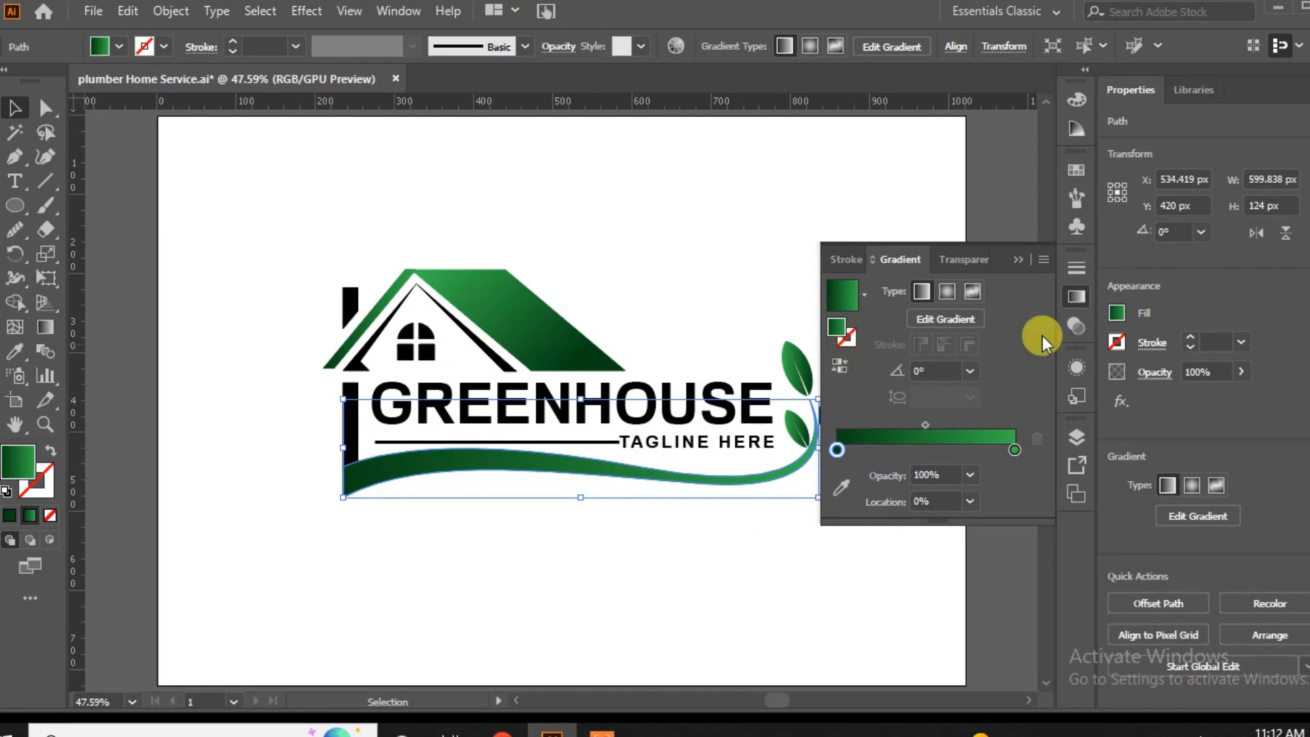
pyautogui.click(816, 202)
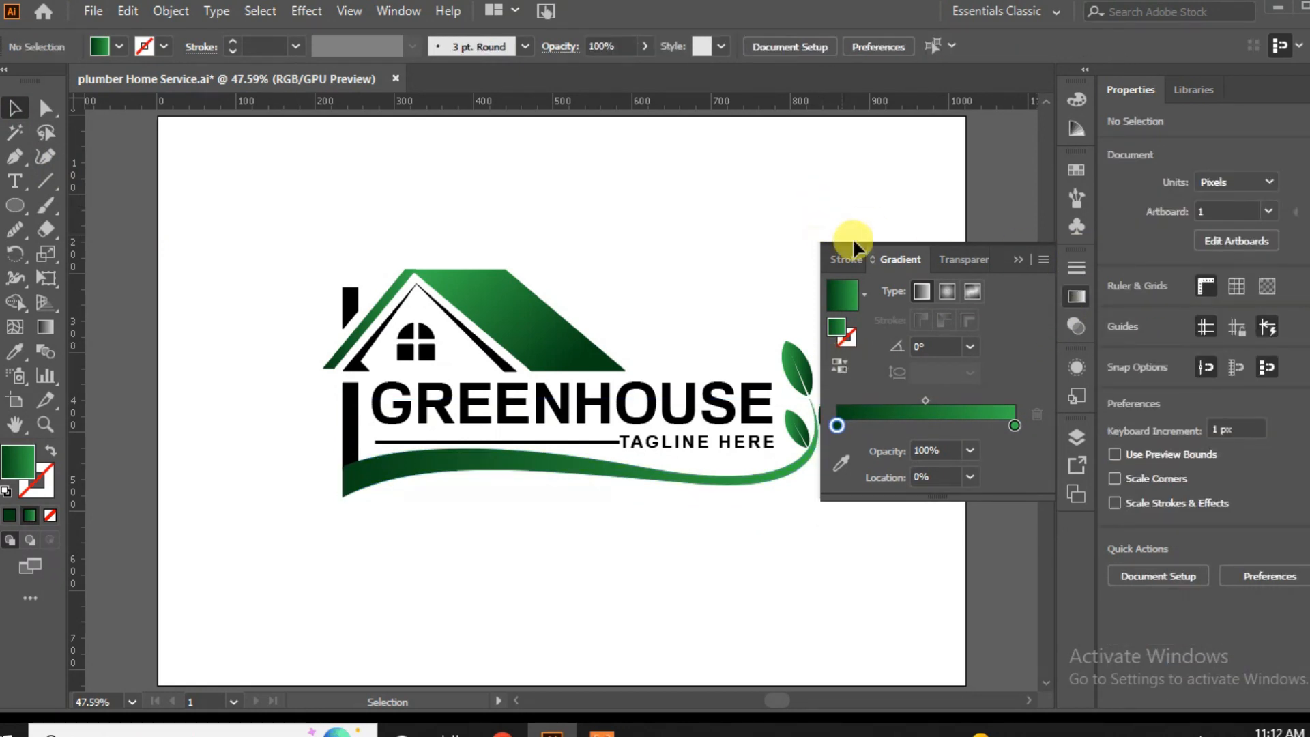
pyautogui.click(1016, 262)
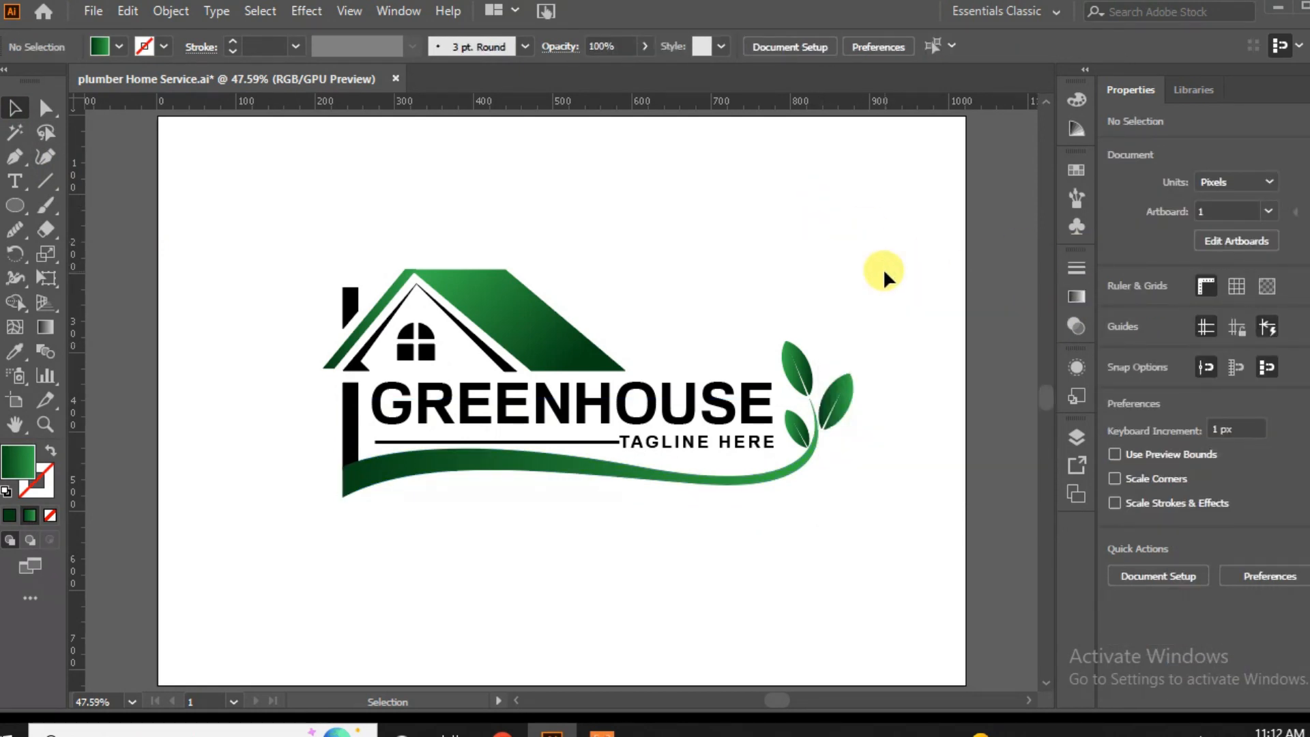
# Fill the vertical wall bar beside the GREENHOUSE text with the roof panel's green gradient.
pyautogui.click(350, 408)
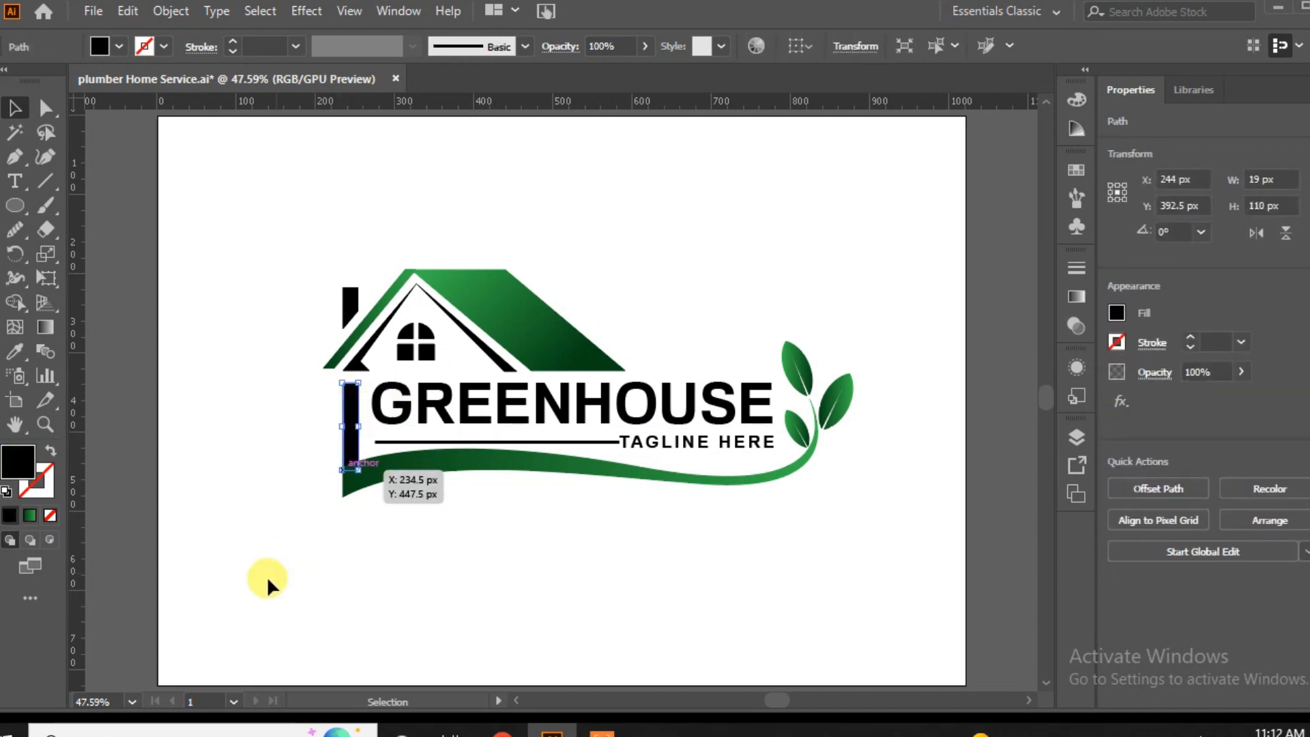
pyautogui.click(15, 351)
pyautogui.click(495, 285)
pyautogui.click(13, 108)
pyautogui.click(246, 442)
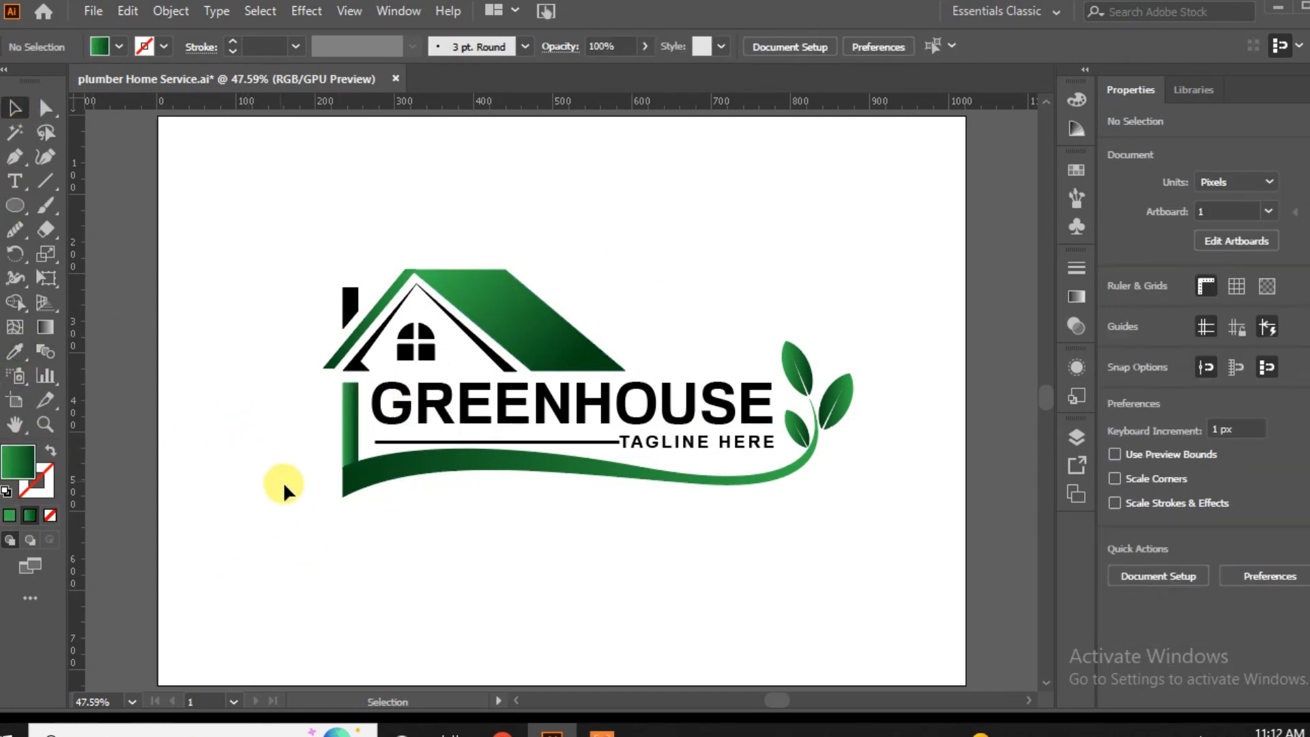
# Redirect the wall bar's gradient to run from light green at the top to dark green at the bottom, at about -89°.
pyautogui.click(348, 437)
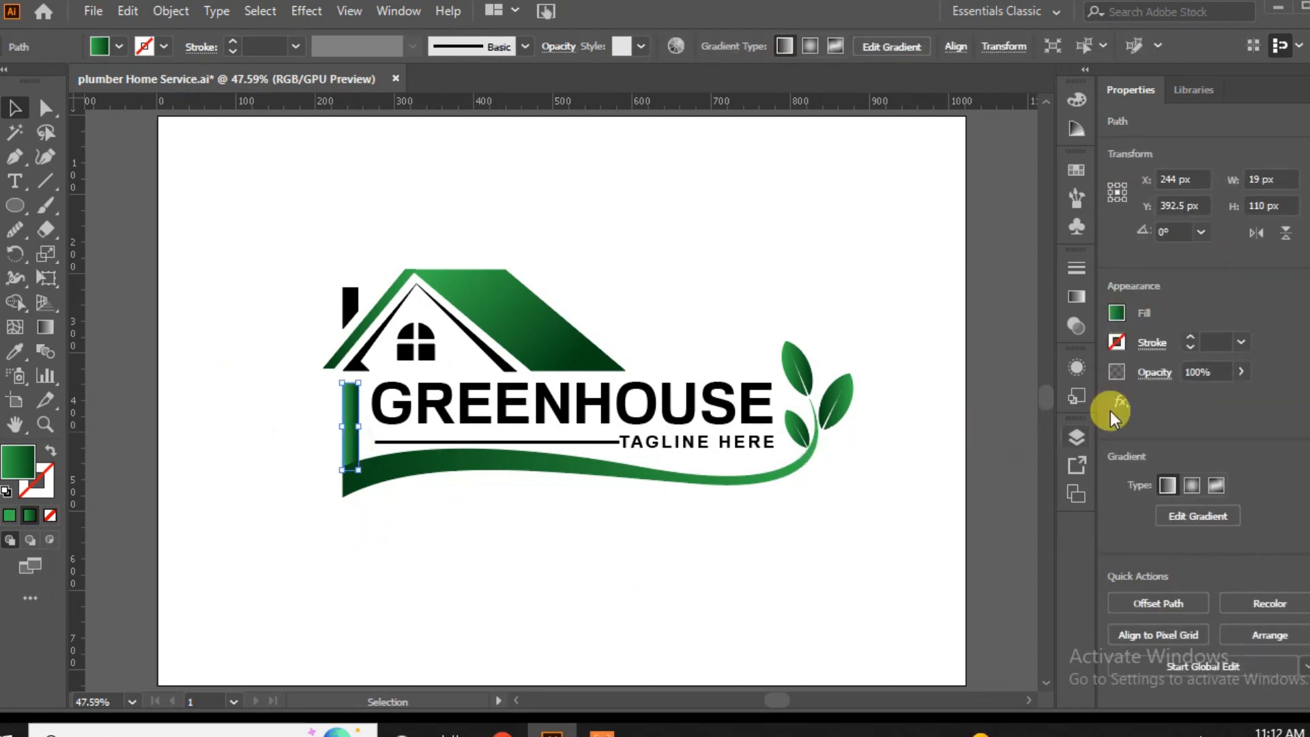
pyautogui.click(1077, 298)
pyautogui.click(922, 292)
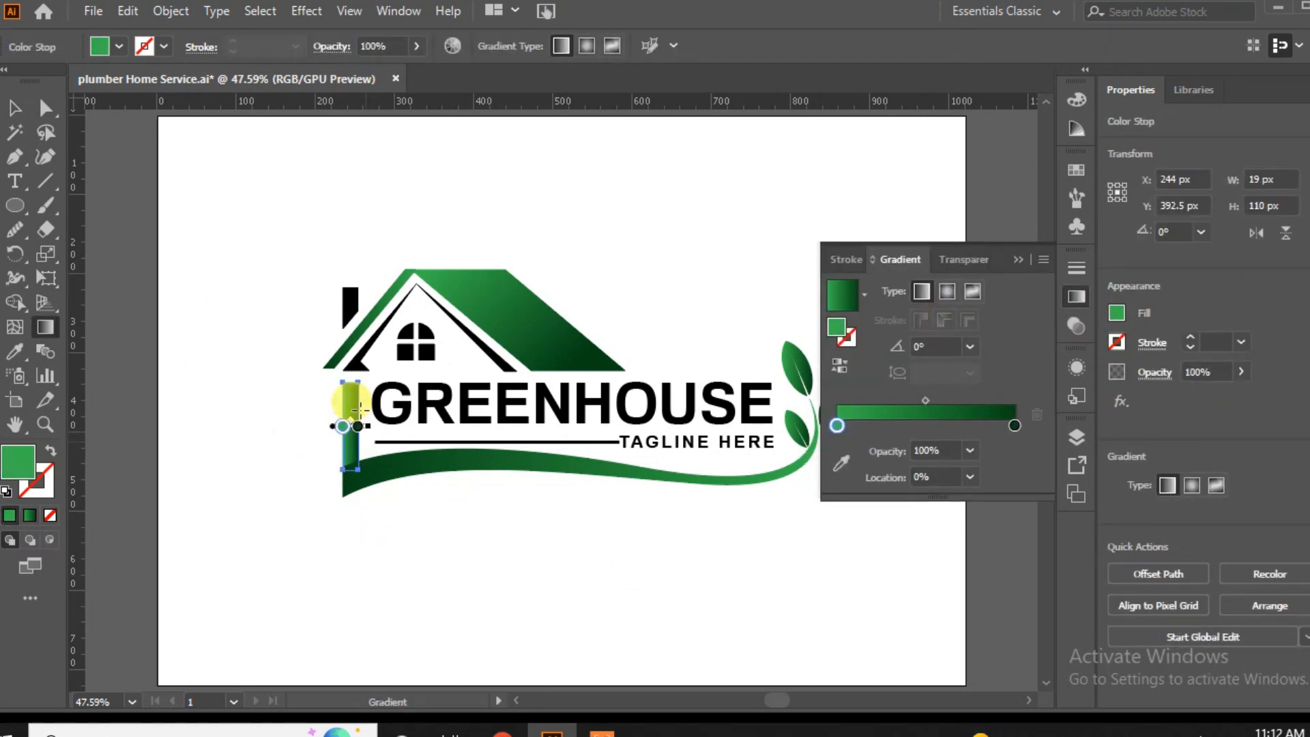
pyautogui.moveTo(348, 375); pyautogui.dragTo(350, 490)
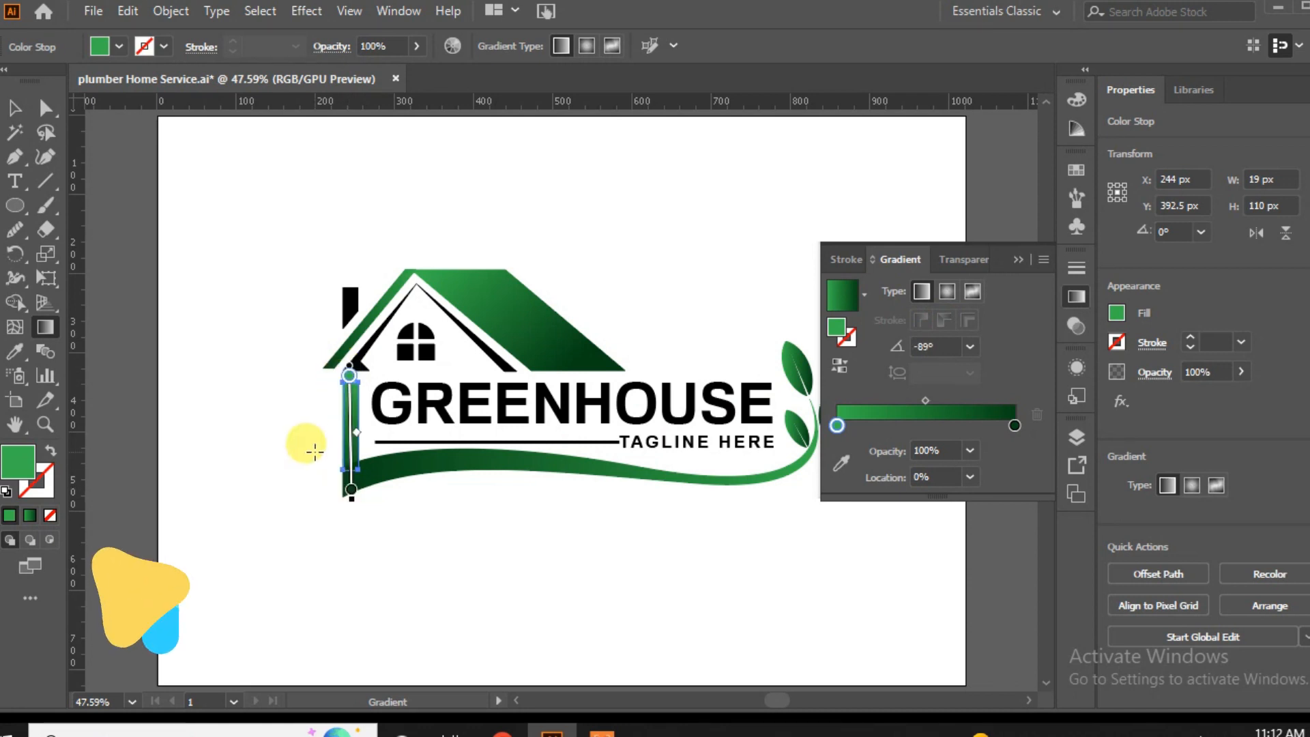
pyautogui.press('v')
pyautogui.click(256, 445)
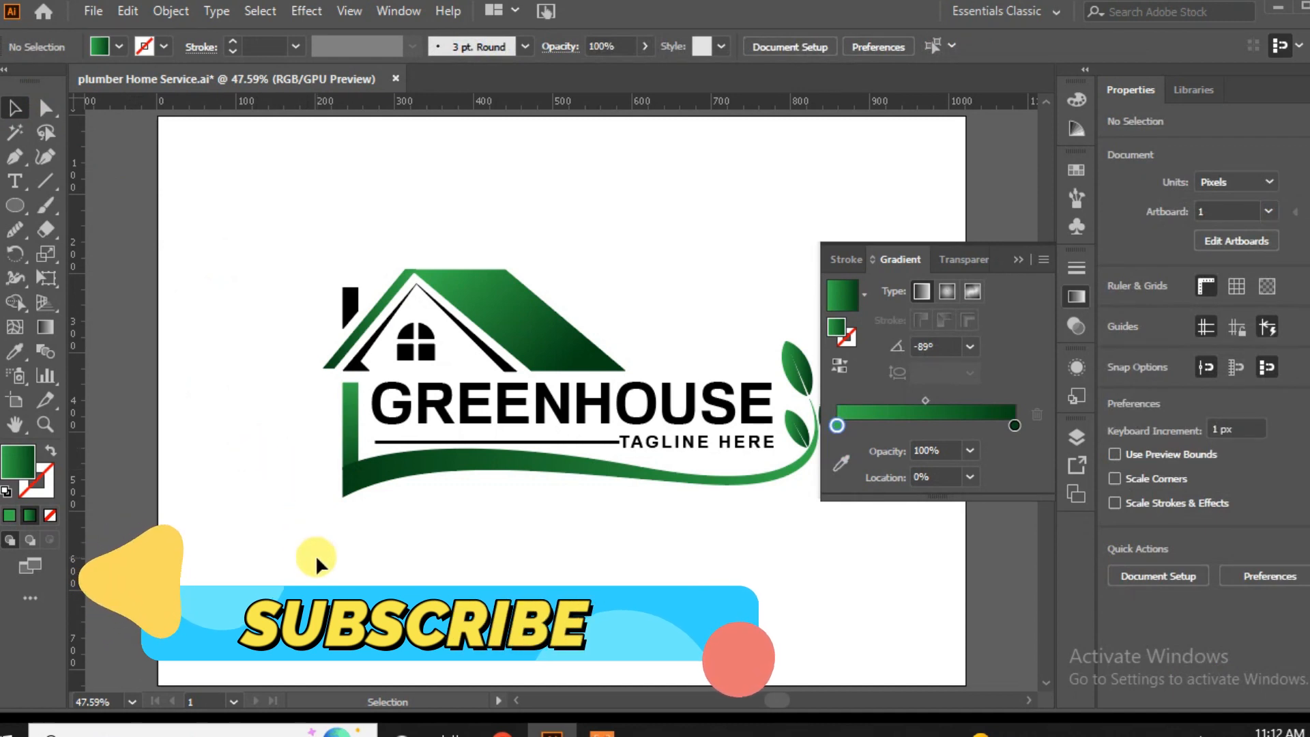
# Copy the wall bar's green gradient onto the chimney and run it steeply downward at about -111.5°, darkest at the base.
pyautogui.click(353, 308)
pyautogui.press('i')
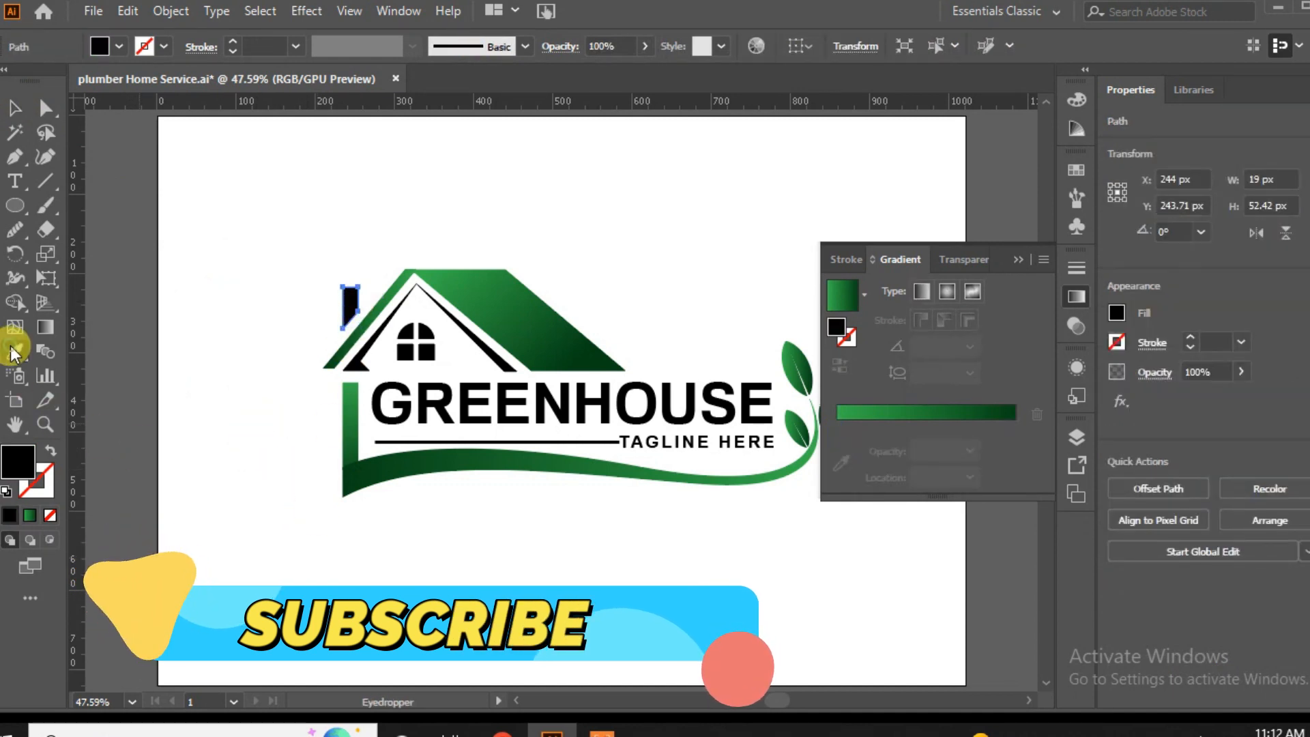
pyautogui.click(348, 420)
pyautogui.press('g')
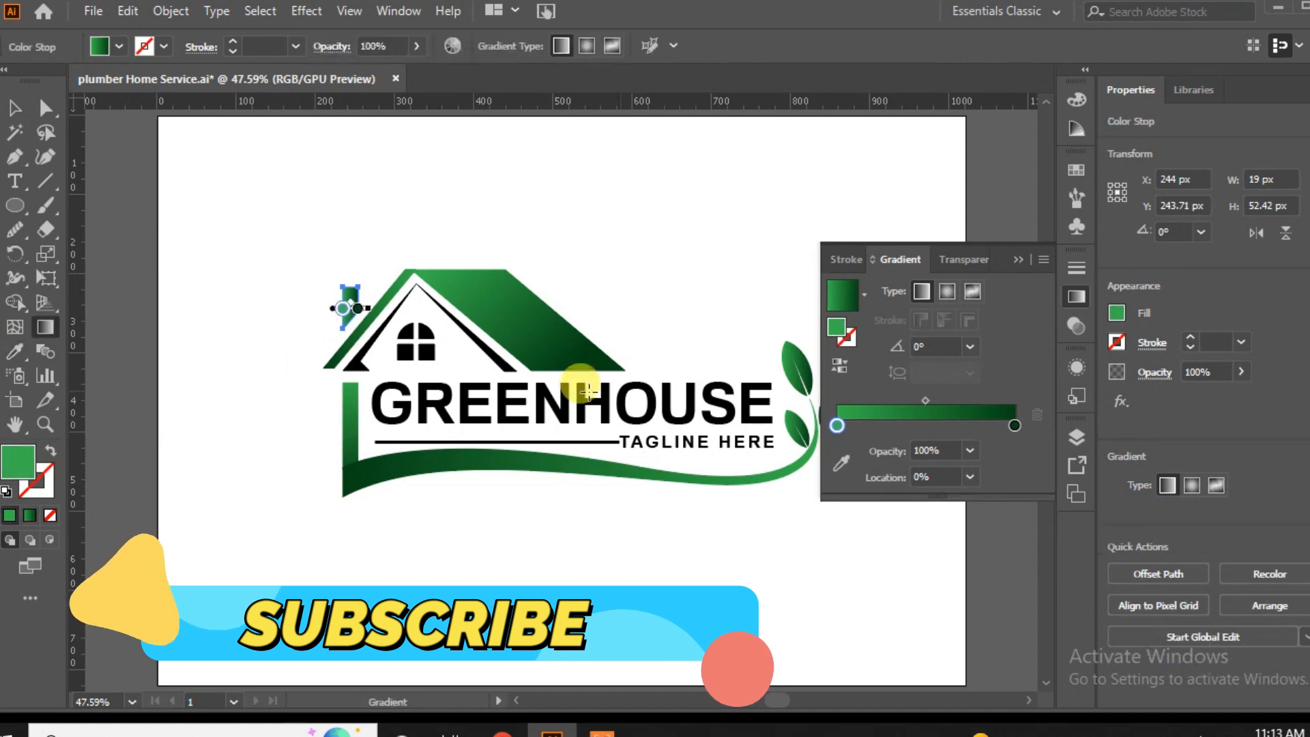
pyautogui.moveTo(361, 271); pyautogui.dragTo(335, 337)
pyautogui.click(14, 108)
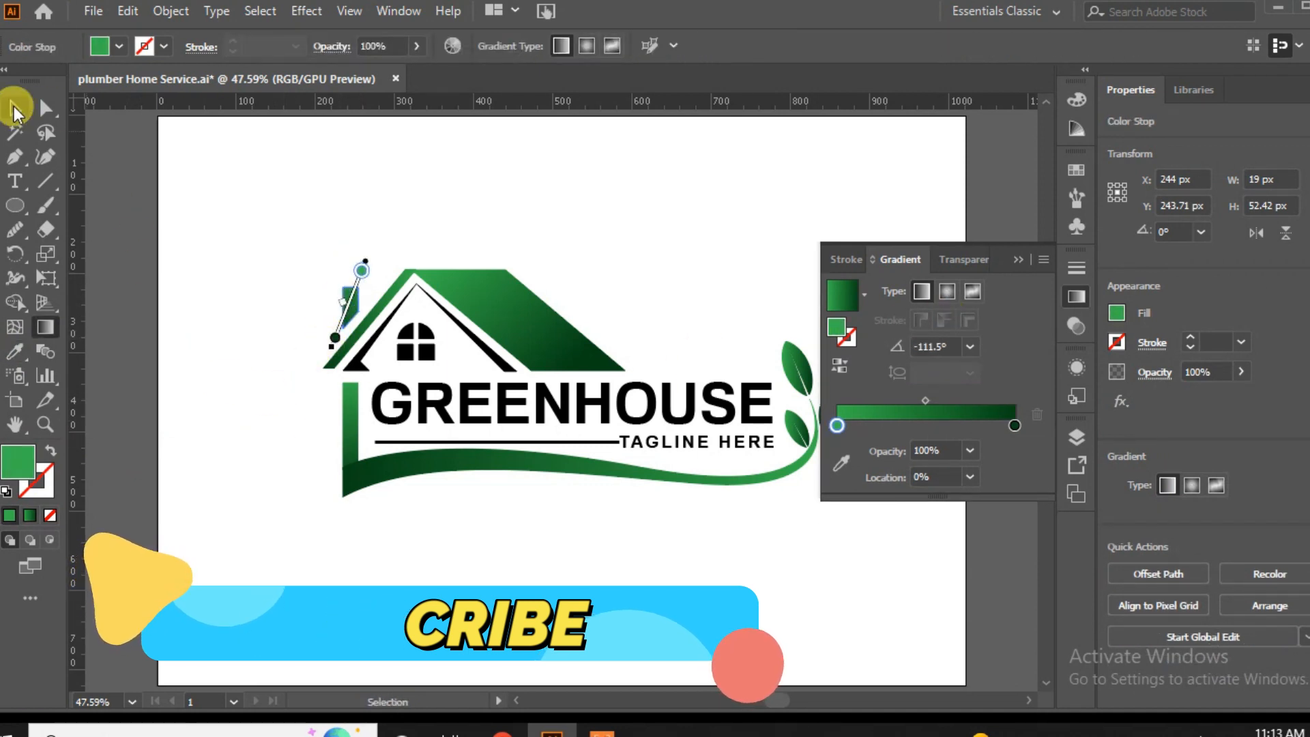
pyautogui.click(248, 403)
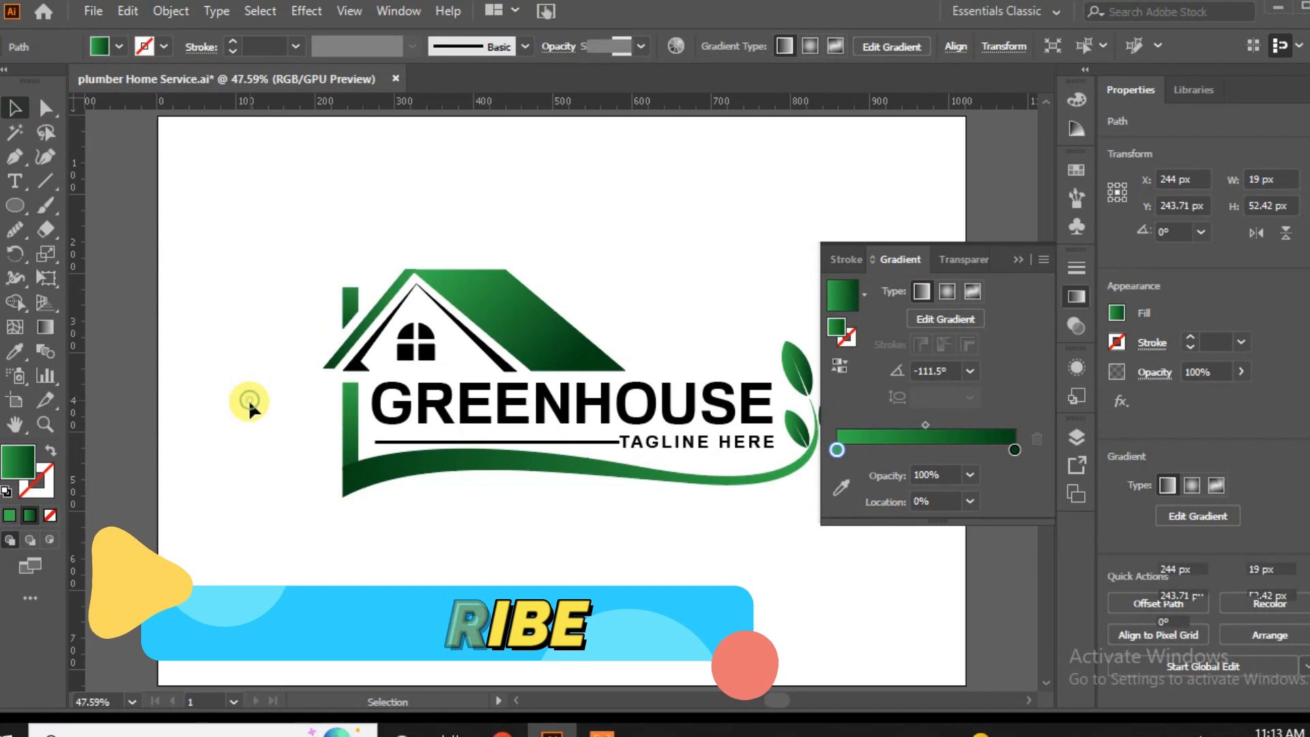
pyautogui.click(1018, 260)
# Fill the window group with a solid dark green swatch.
pyautogui.click(413, 351)
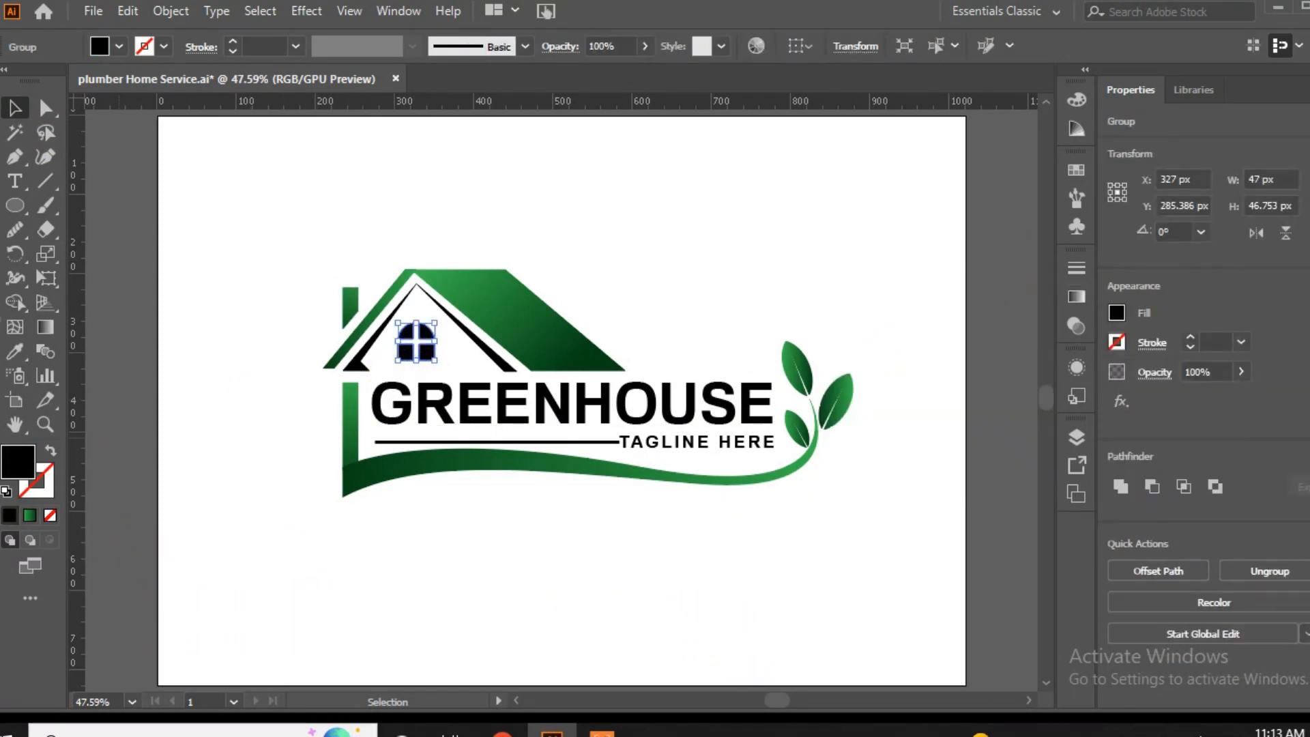
pyautogui.click(108, 47)
pyautogui.click(68, 104)
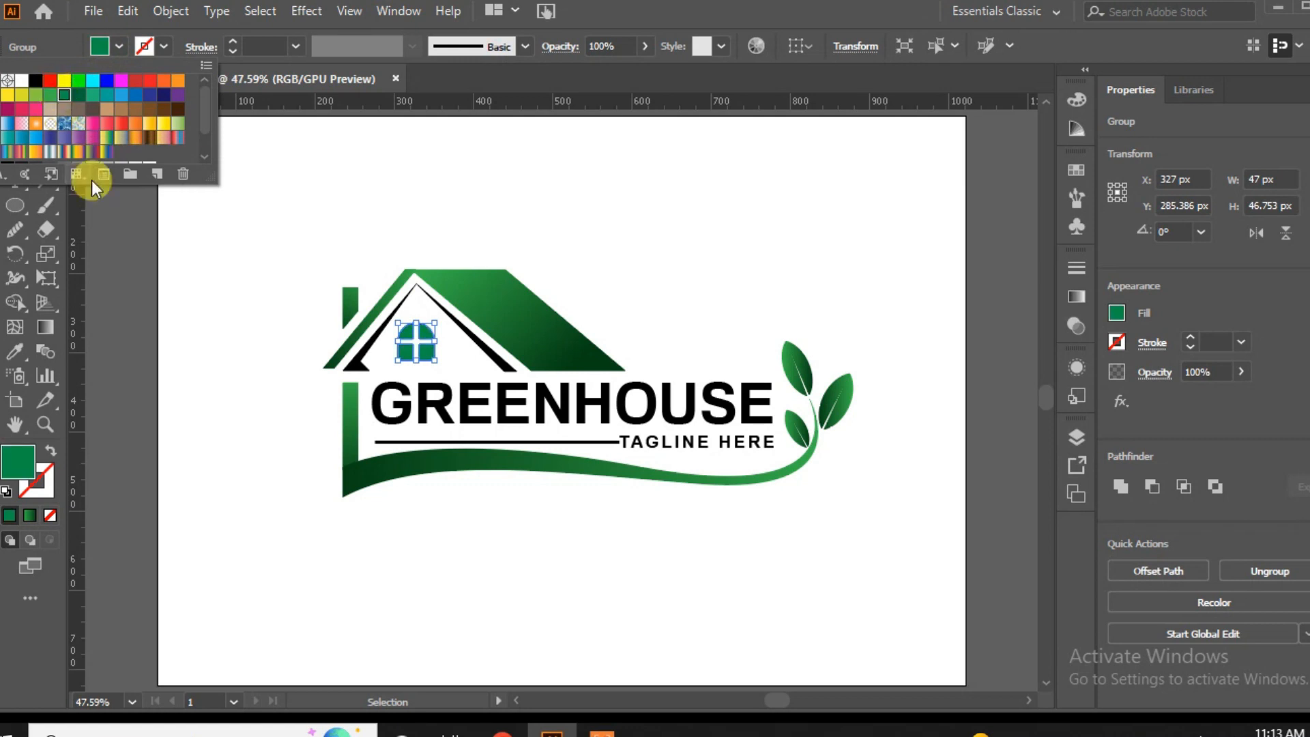
pyautogui.click(199, 379)
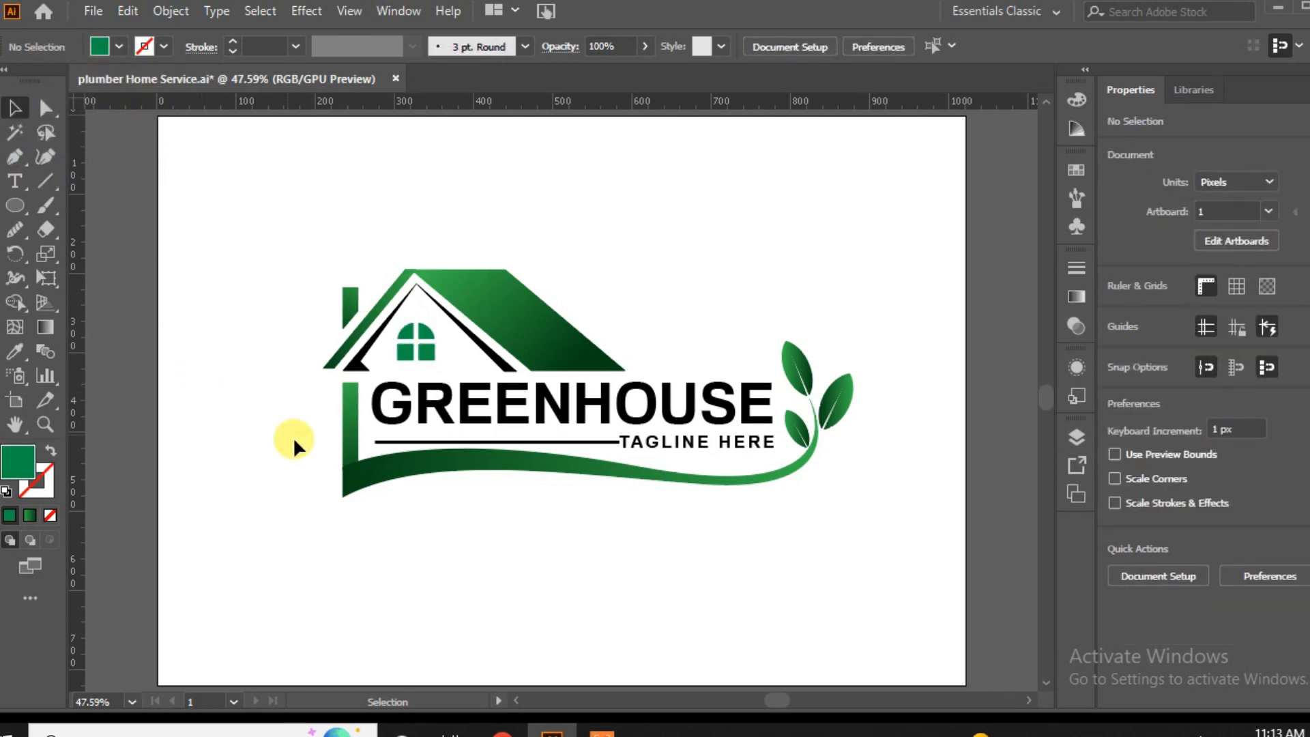
# Recolor only the letters GREEN in the GREENHOUSE text with the window's solid green swatch.
pyautogui.click(401, 422)
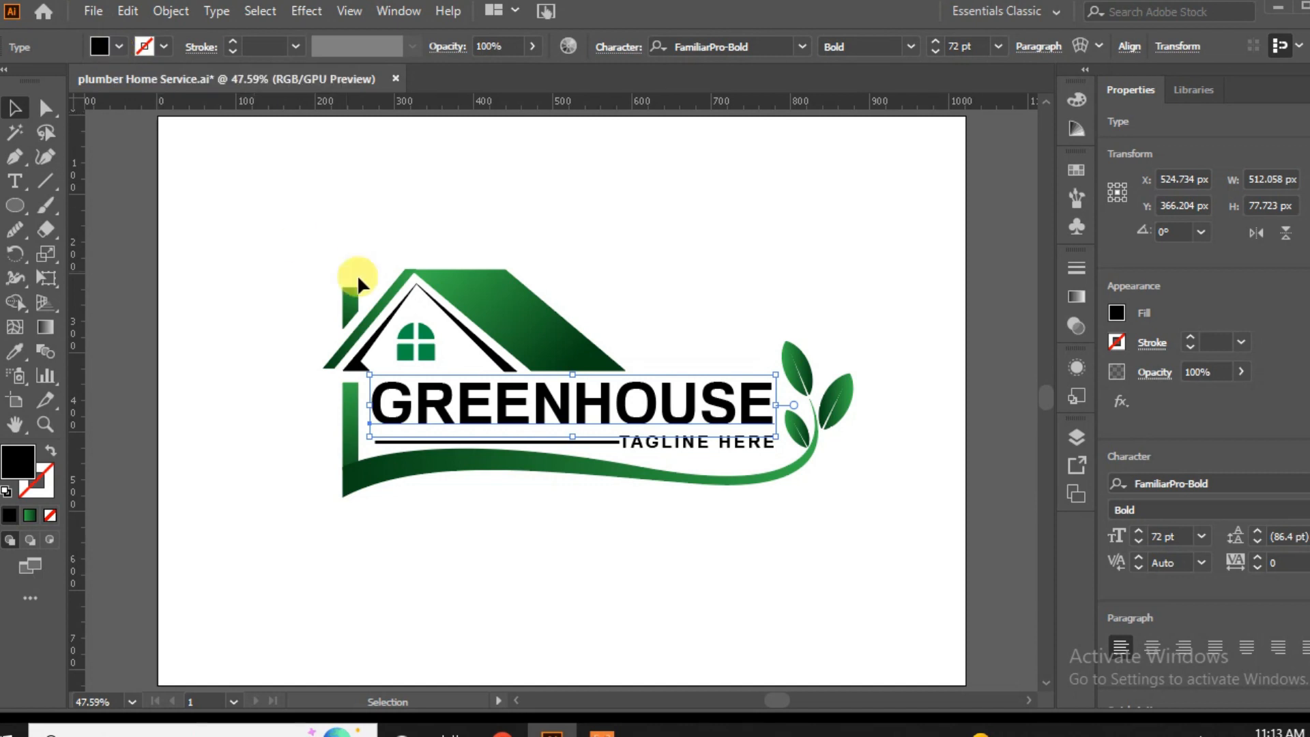
pyautogui.click(17, 179)
pyautogui.moveTo(572, 403); pyautogui.dragTo(356, 368)
pyautogui.click(119, 47)
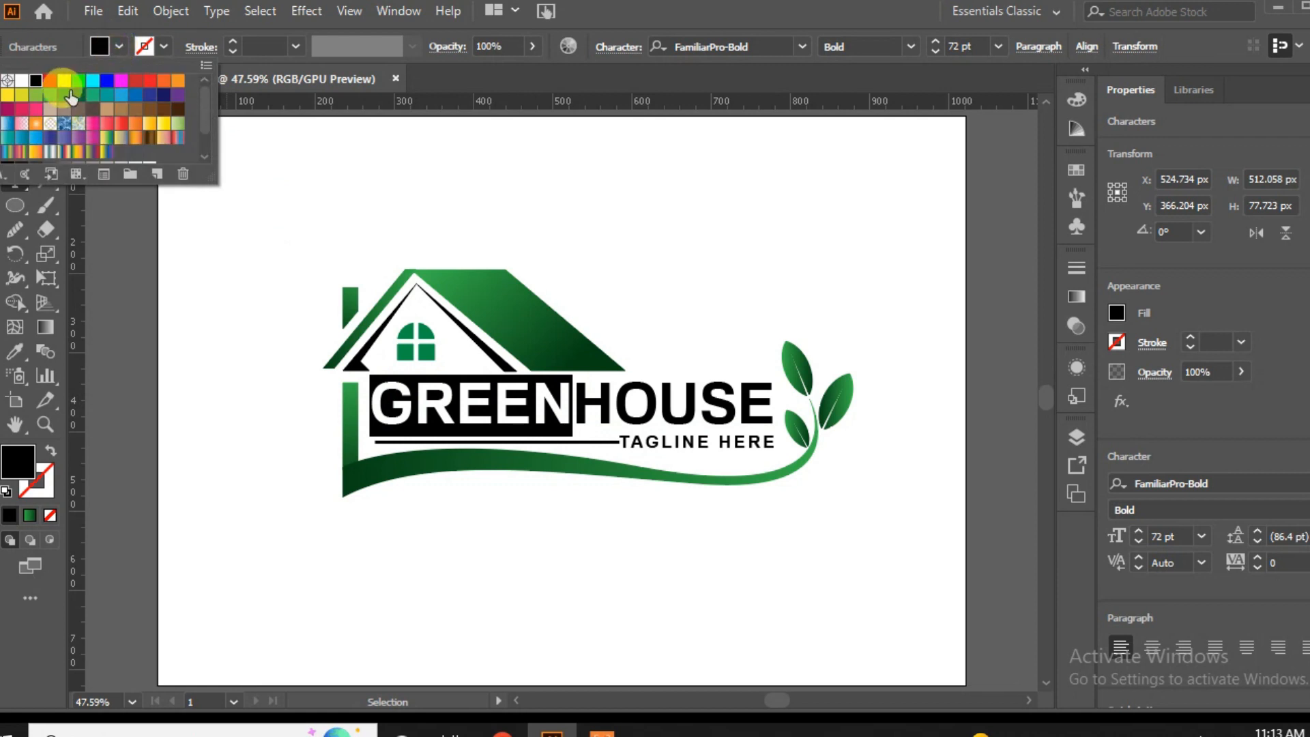
pyautogui.click(62, 103)
pyautogui.click(219, 408)
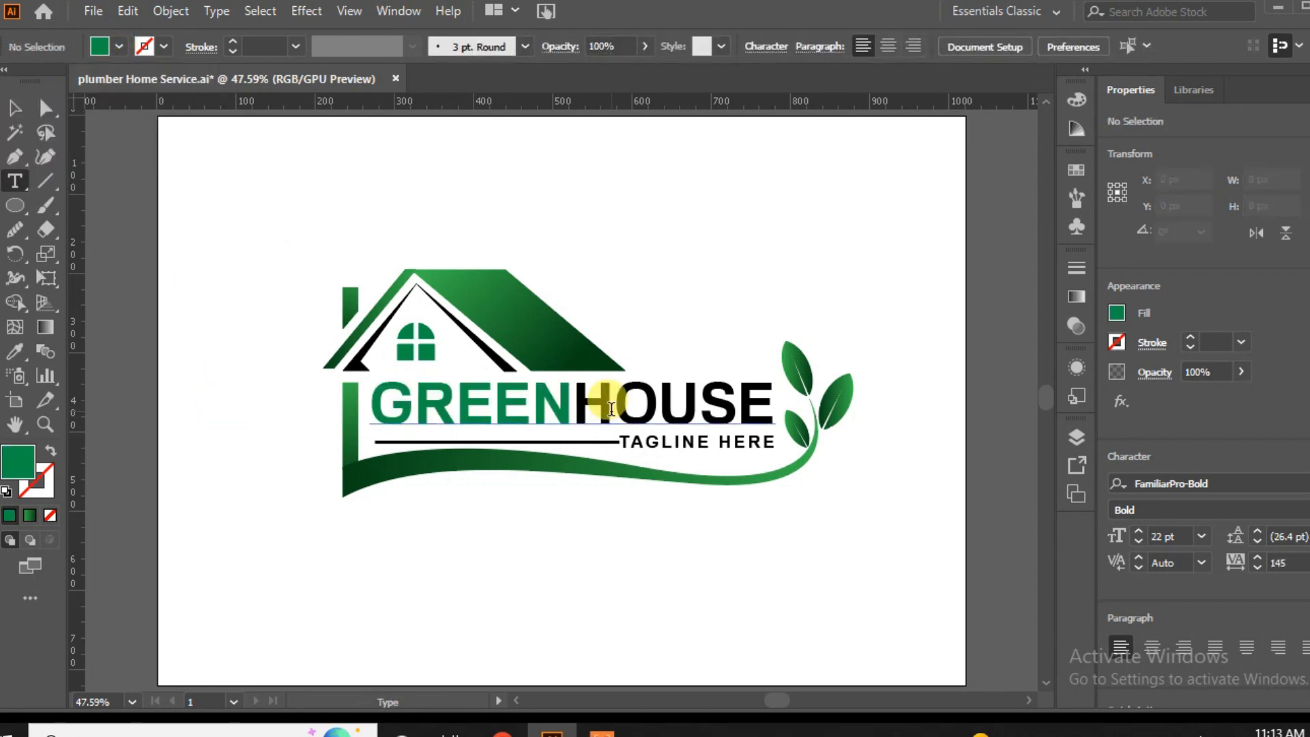
# Recolor only the letters HOUSE in the GREENHOUSE text with a dark gray swatch.
pyautogui.moveTo(574, 406); pyautogui.dragTo(778, 404)
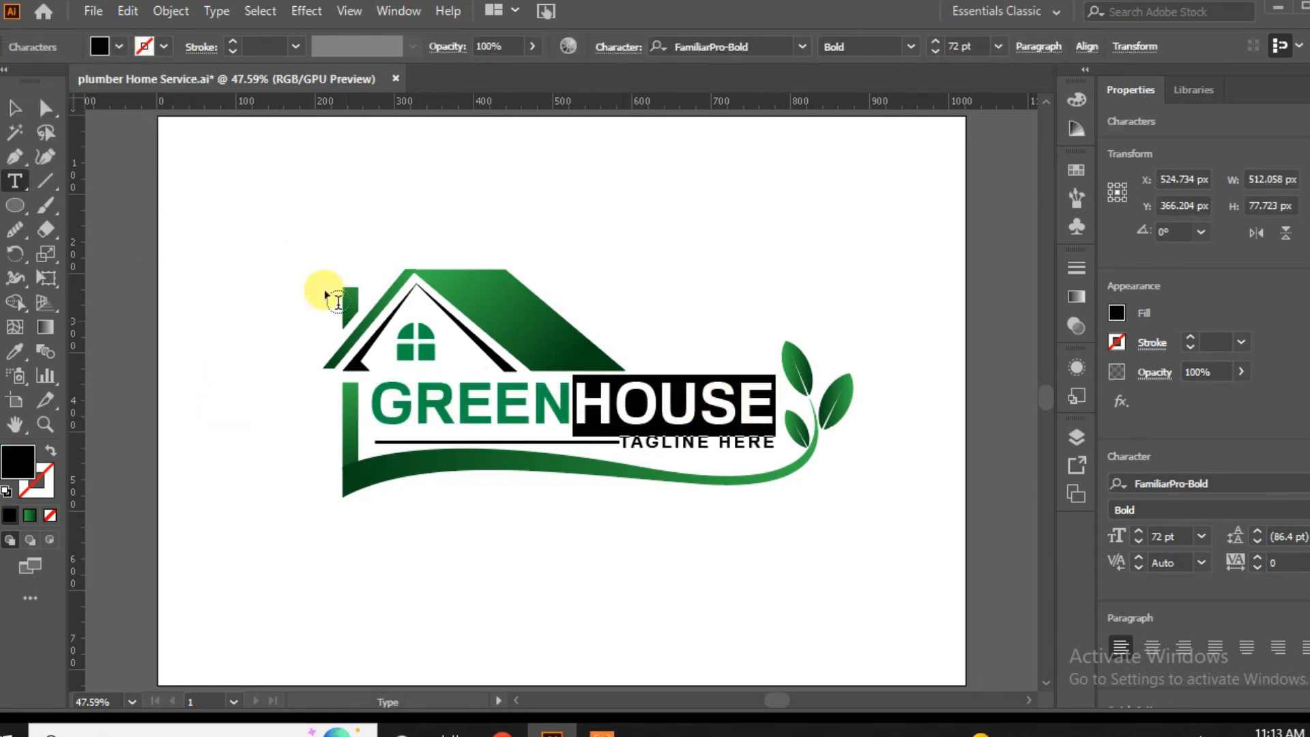
pyautogui.click(117, 46)
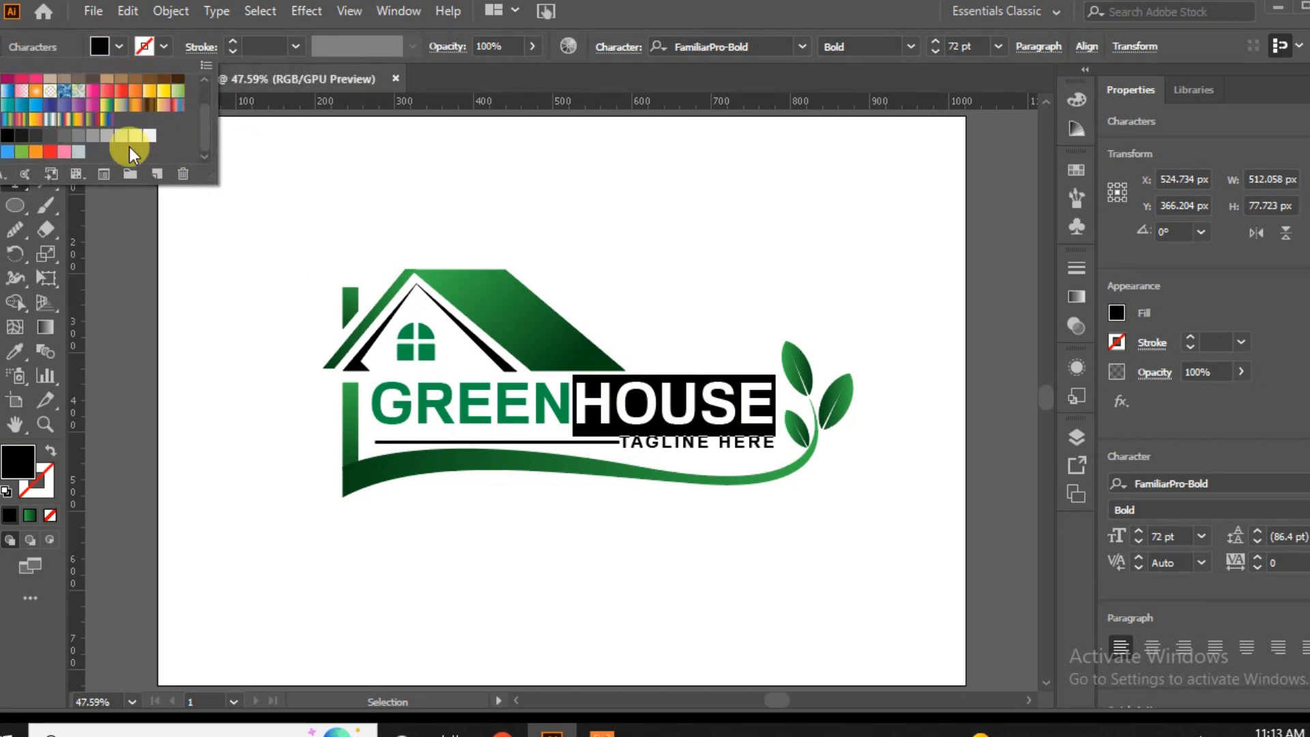
pyautogui.click(37, 138)
pyautogui.click(240, 459)
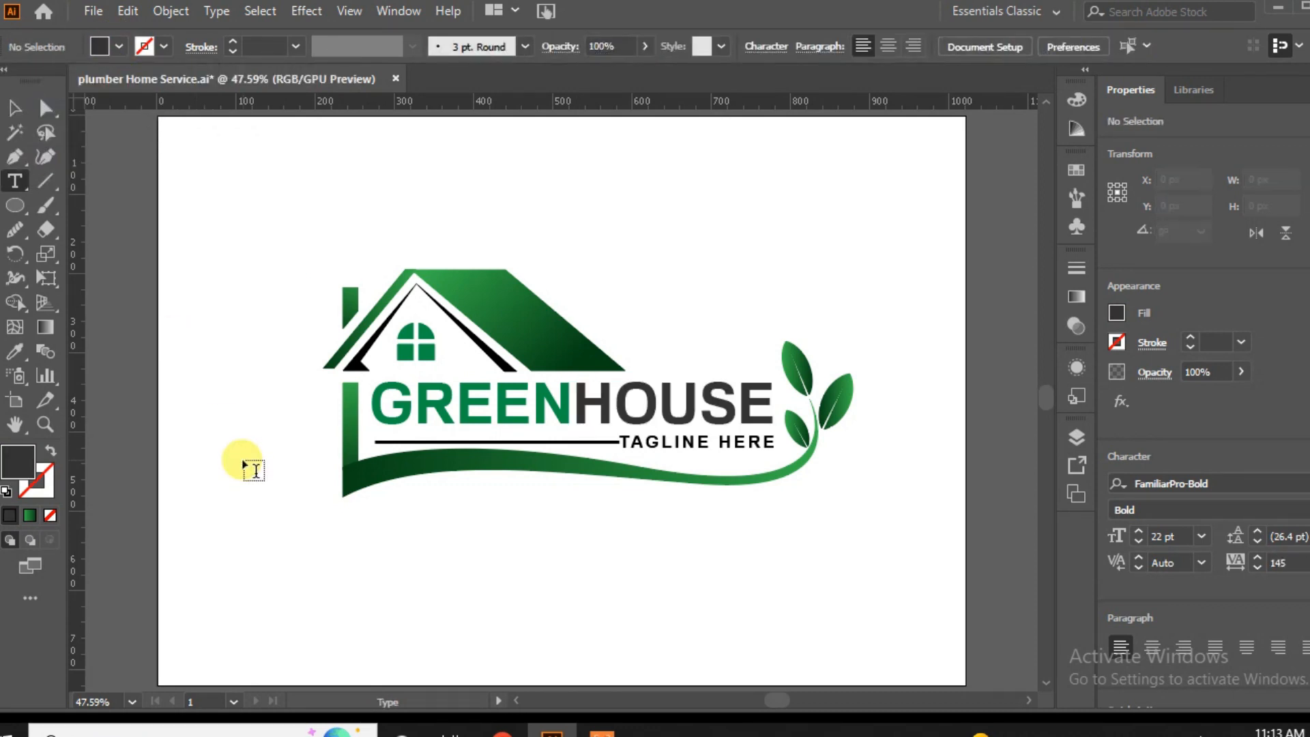
# Match the black inner gable shape under the roof to the dark gray of the HOUSE letters using the Eyedropper.
pyautogui.click(15, 108)
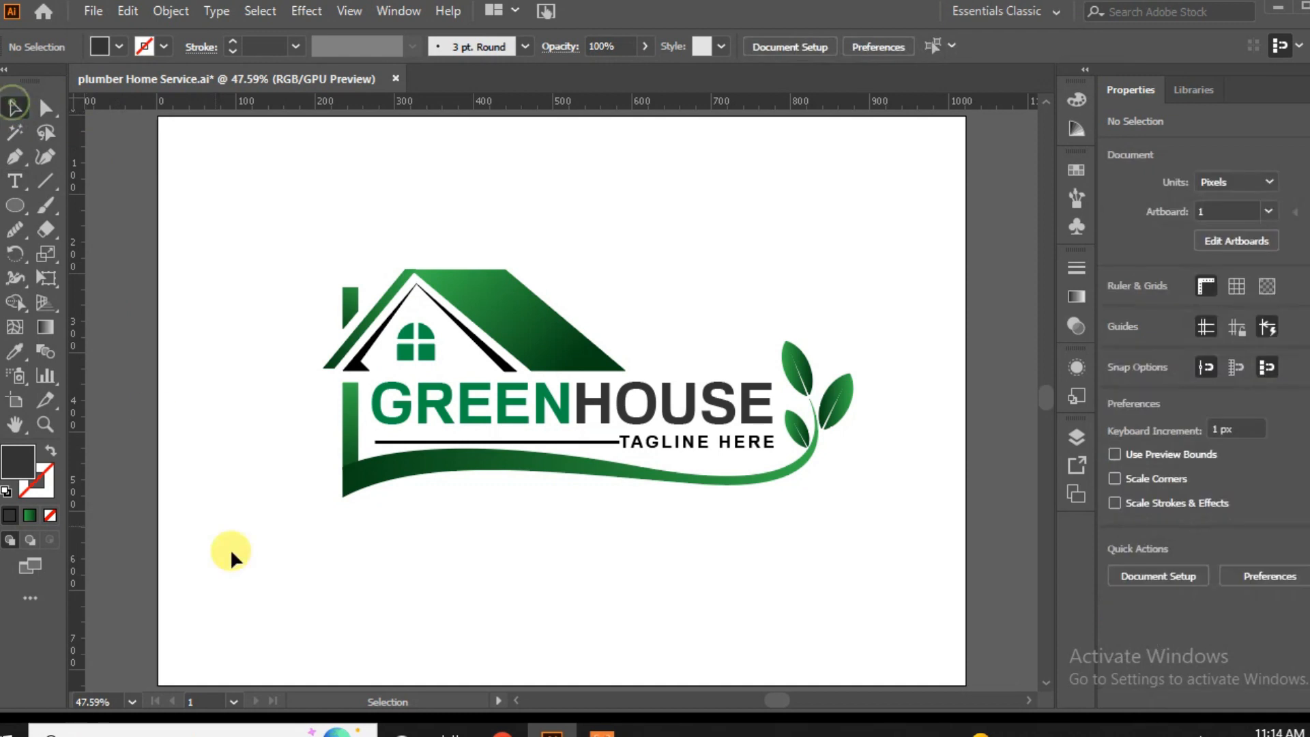
pyautogui.click(360, 375)
pyautogui.keyDown('shift'); pyautogui.click(502, 366); pyautogui.keyUp('shift')
pyautogui.click(15, 352)
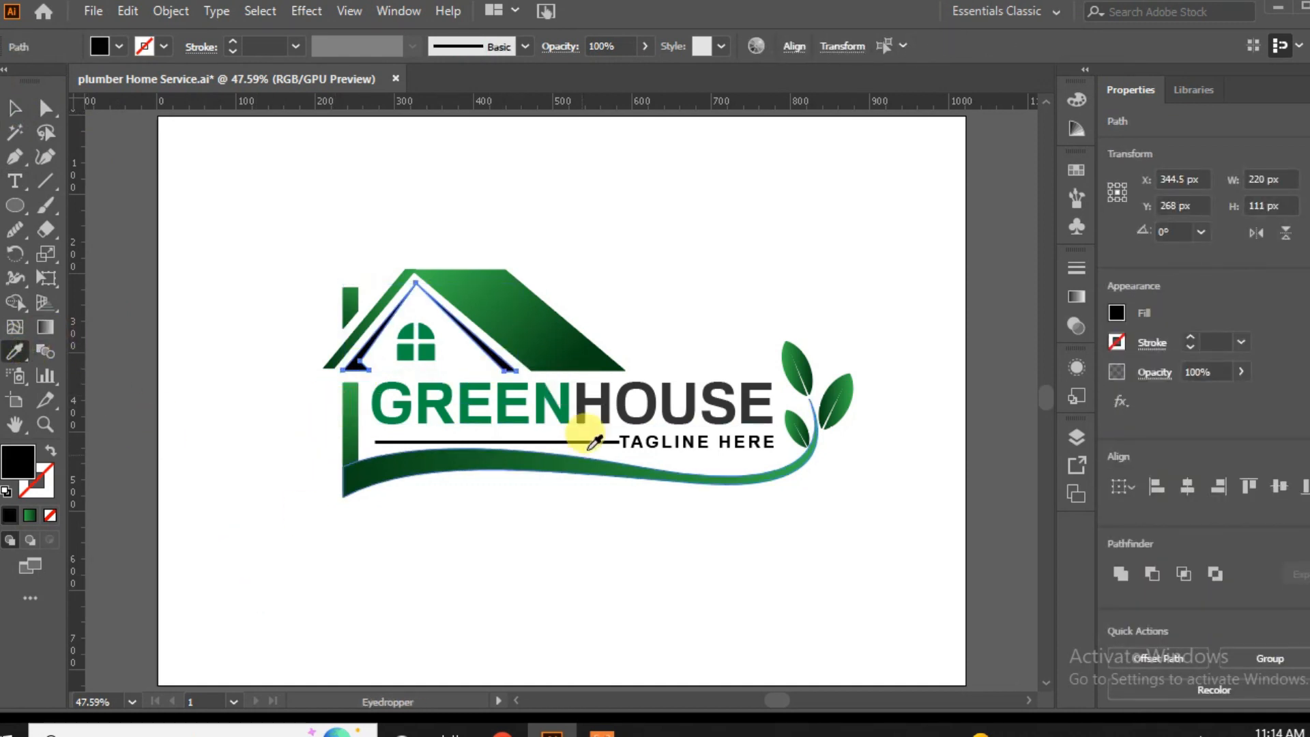
pyautogui.click(600, 383)
pyautogui.click(15, 108)
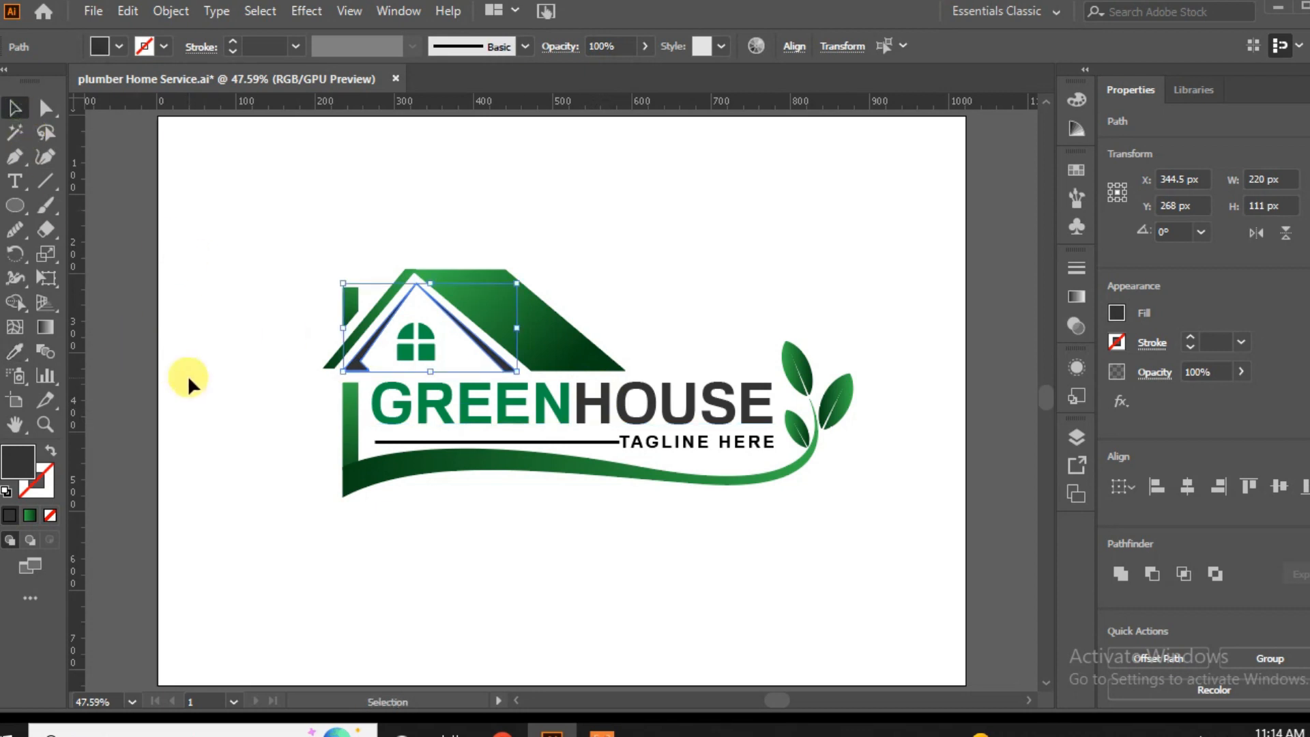
pyautogui.click(191, 333)
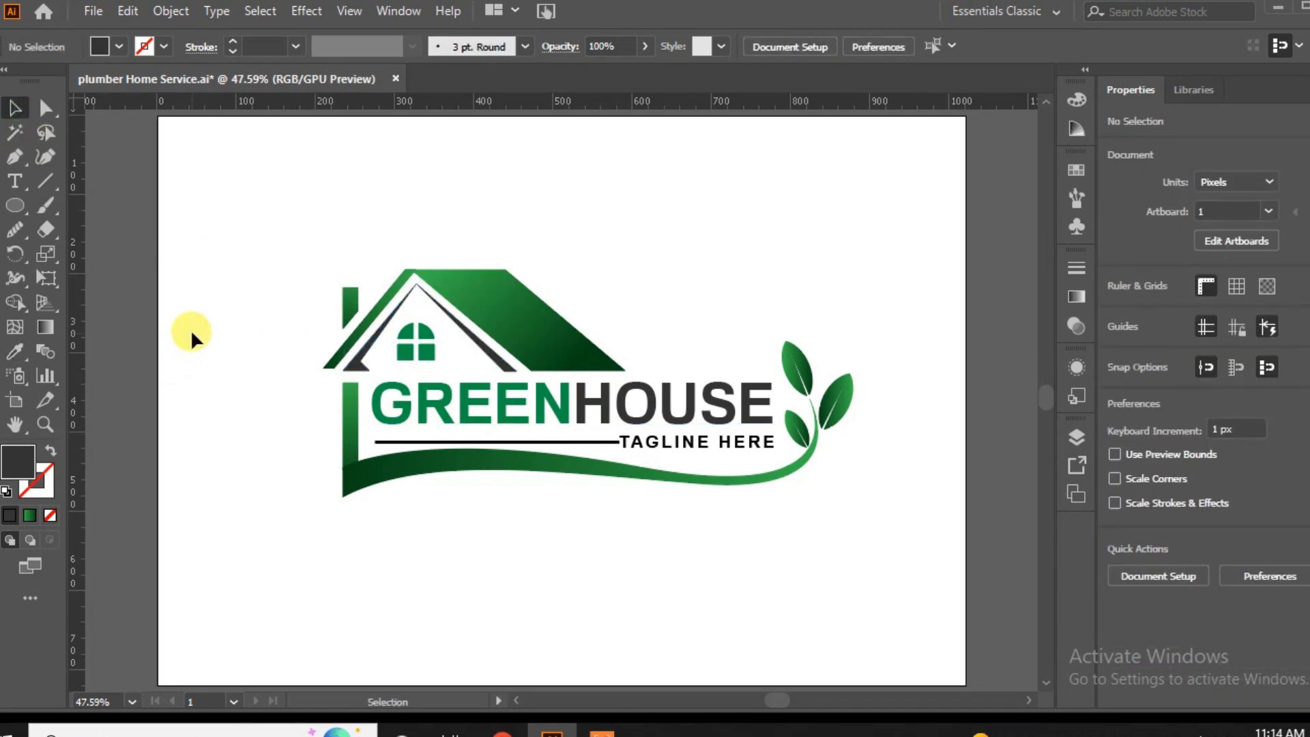
# Sample the inner gable's dark gray onto the thin line beside the tagline.
pyautogui.click(526, 442)
pyautogui.click(15, 352)
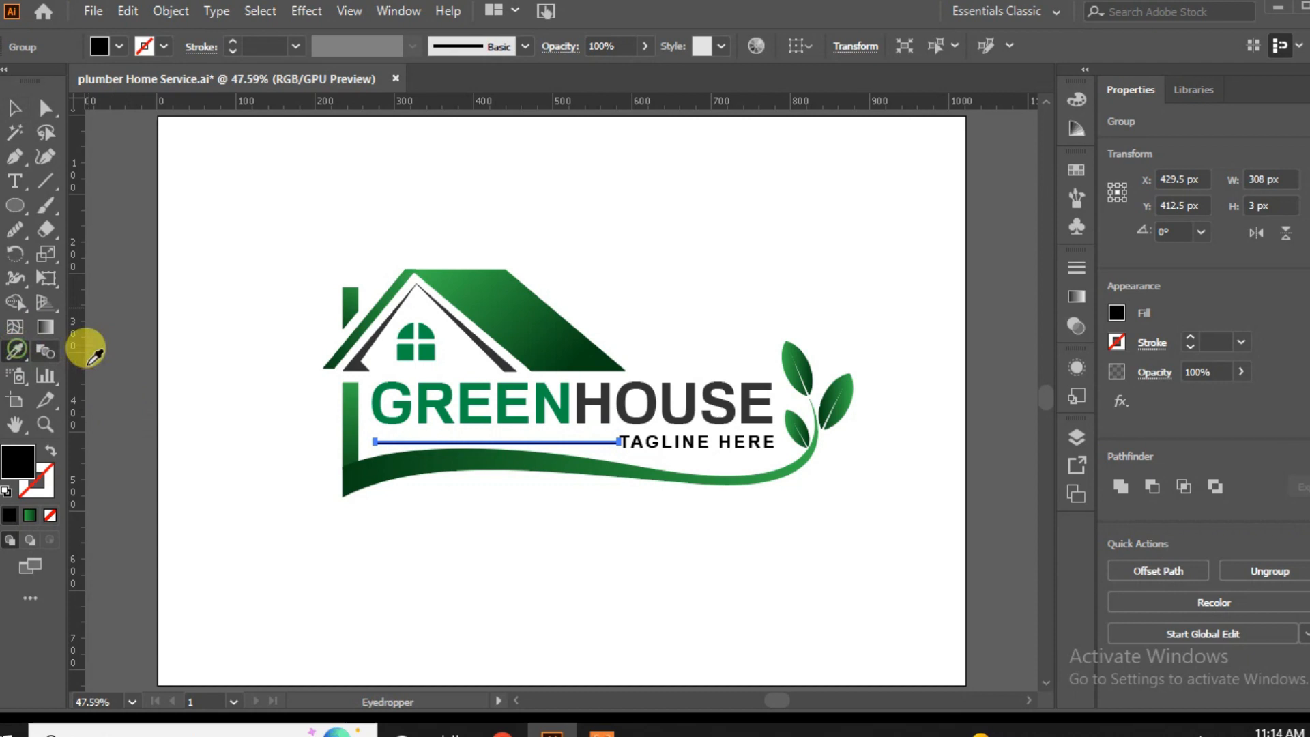
pyautogui.click(375, 334)
pyautogui.click(15, 109)
pyautogui.click(116, 372)
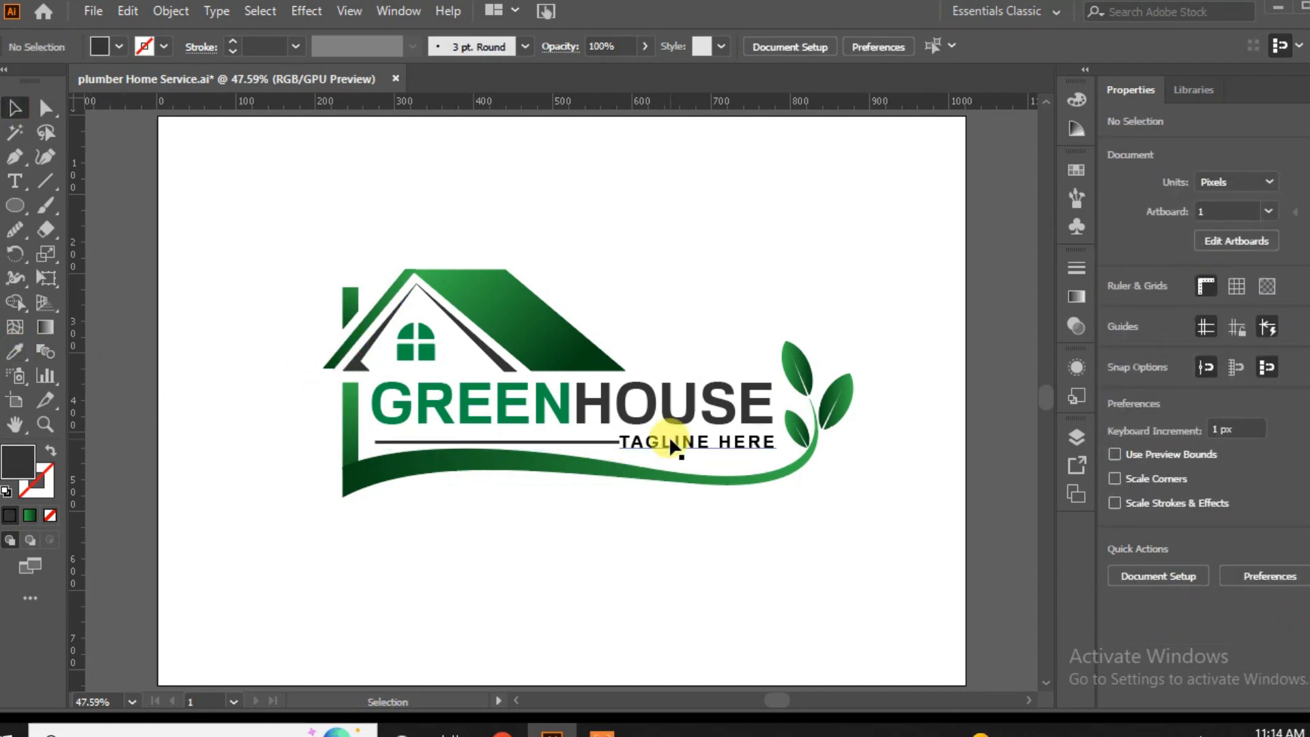
# Apply the inner gable's dark gray to the TAGLINE HERE text with the Eyedropper.
pyautogui.click(671, 441)
pyautogui.click(15, 352)
pyautogui.click(344, 341)
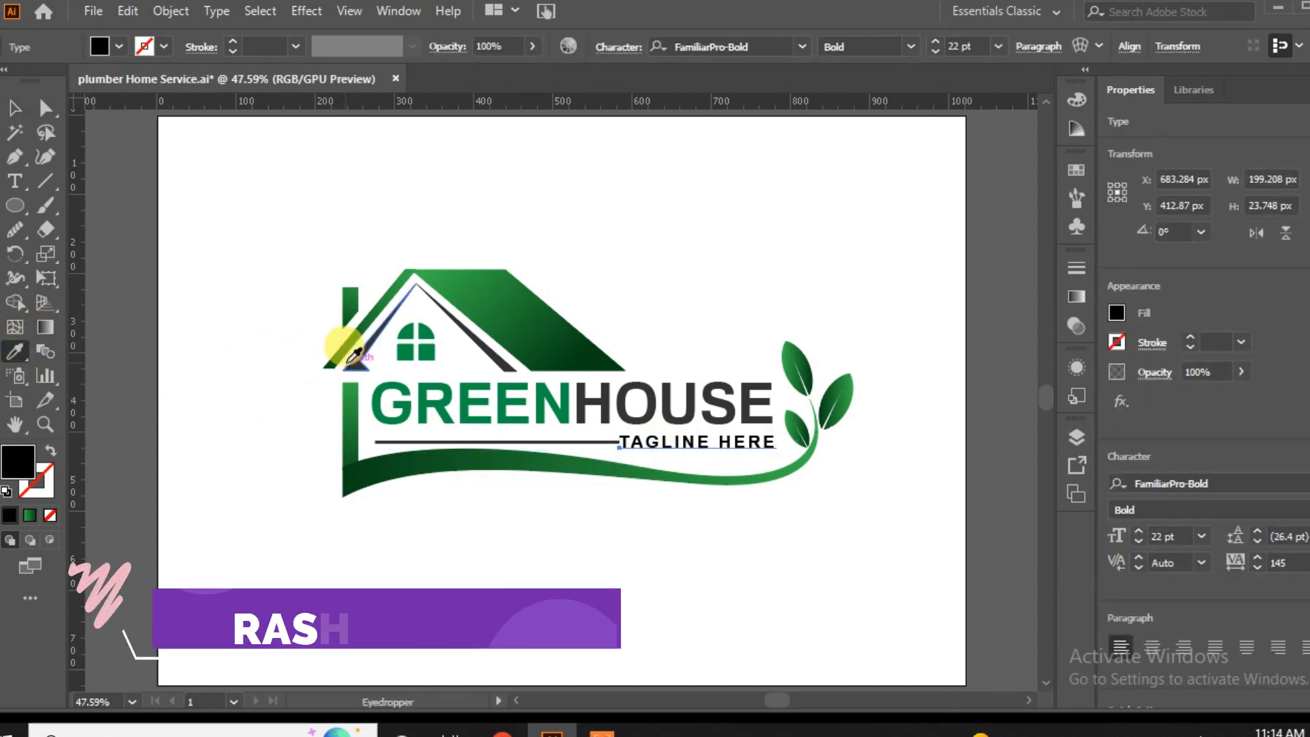
pyautogui.click(14, 109)
pyautogui.click(233, 415)
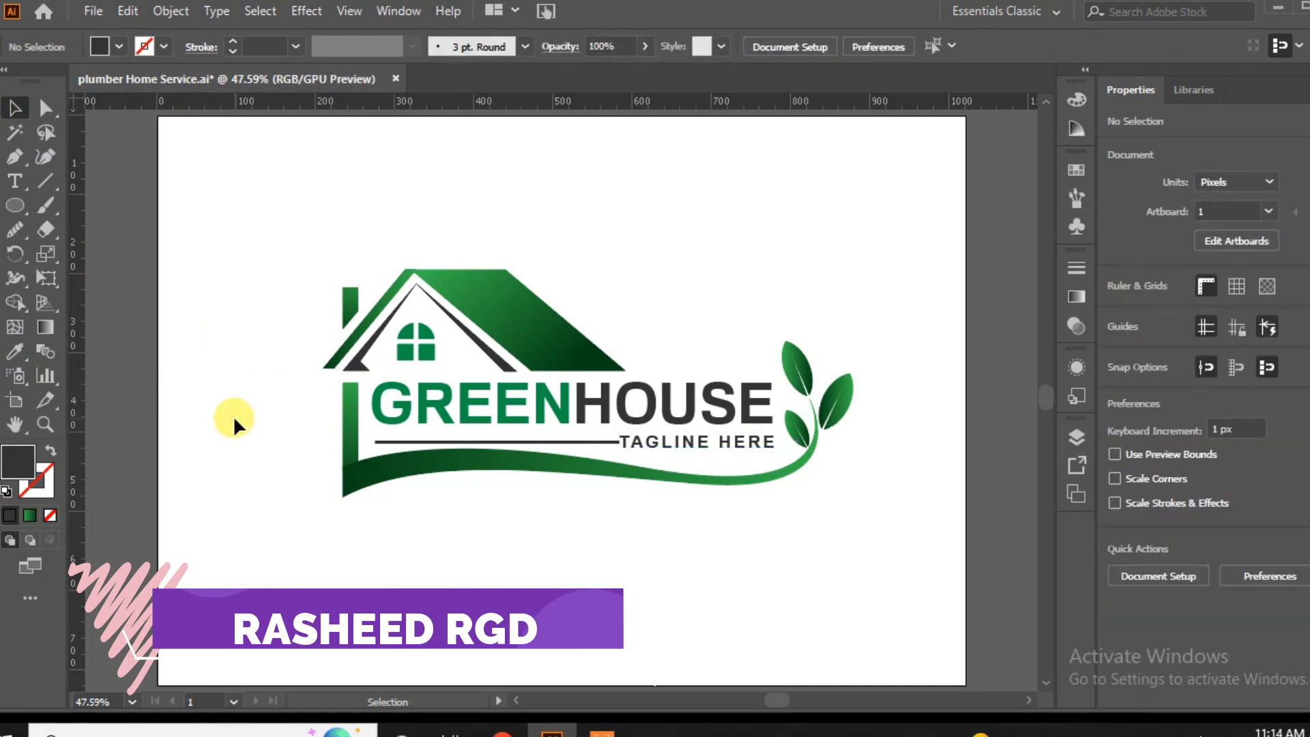
# Group all the logo's shapes and text into a single object and deselect it.
pyautogui.moveTo(894, 211); pyautogui.dragTo(267, 581)
pyautogui.click(1170, 658)
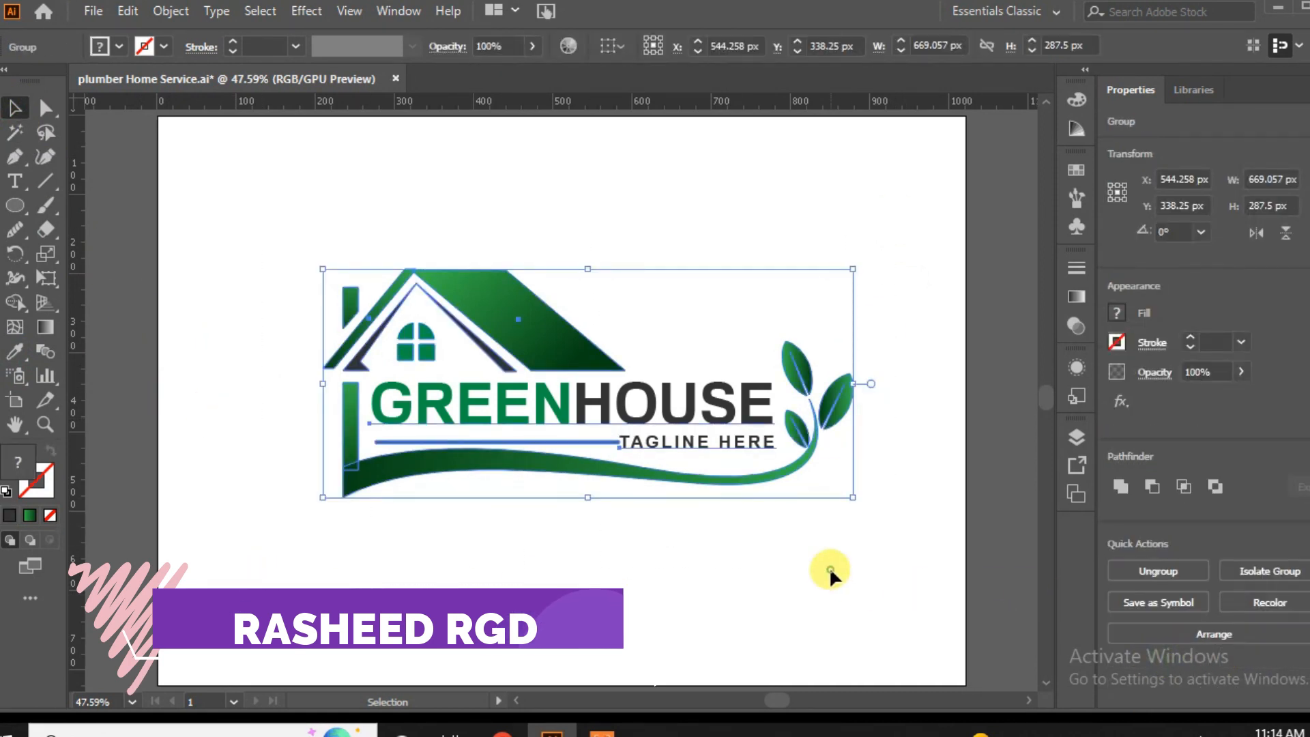
pyautogui.click(829, 566)
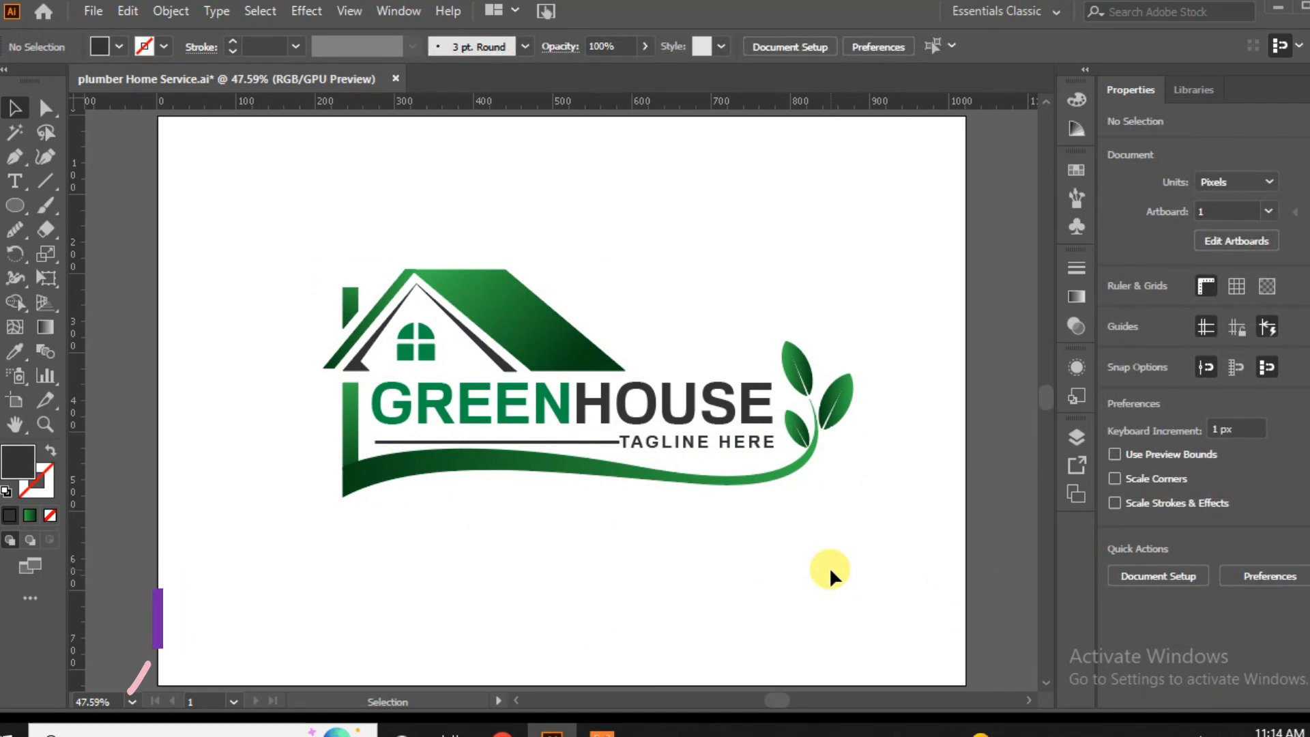